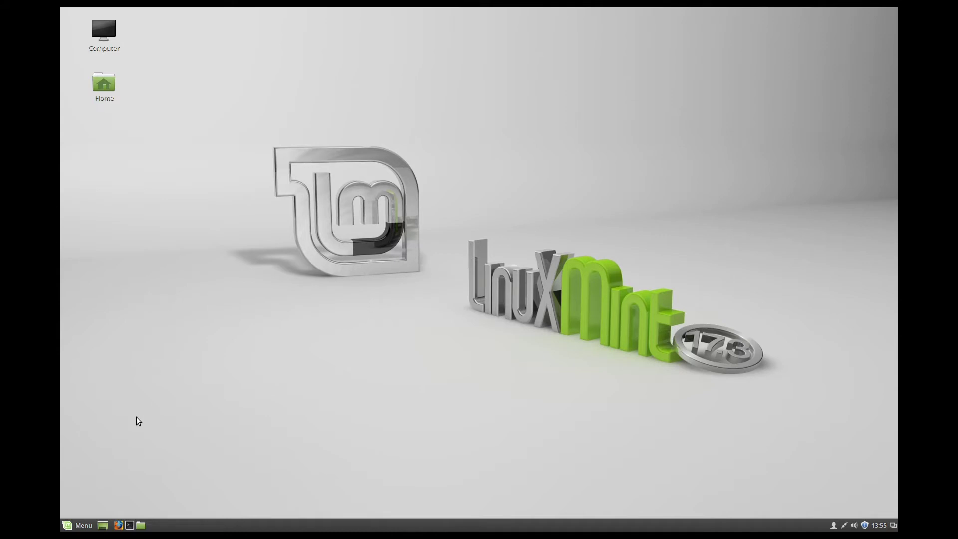
- In Firefox, download linuxmint-20.1-cinnamon-64bit.iso from the Hochschule Esslingen mirror on linuxmint.com's Cinnamon page
click(116, 527)
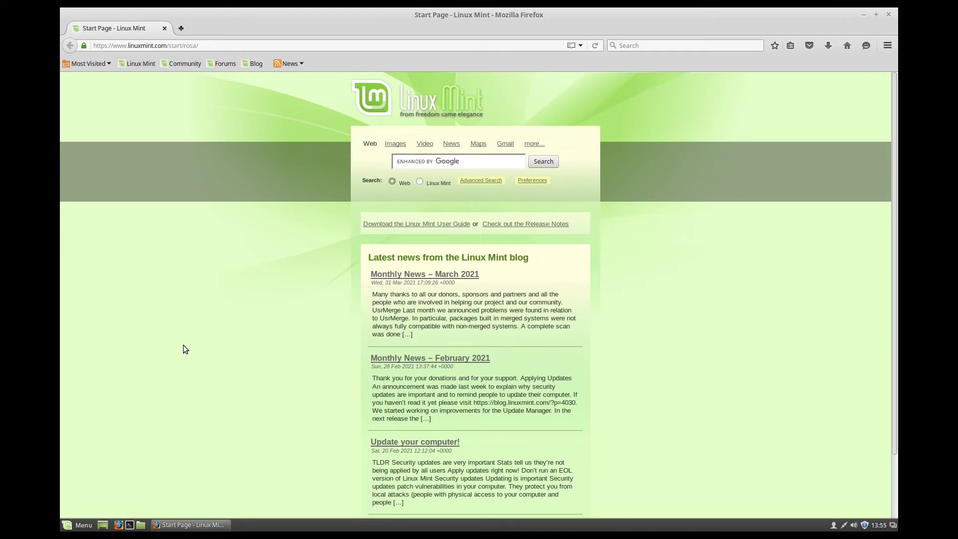
click(373, 113)
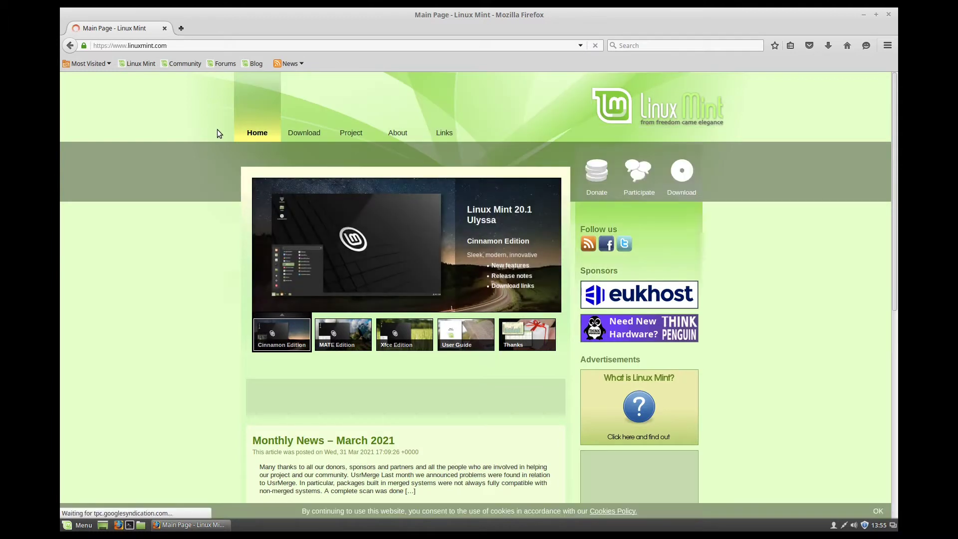
click(300, 120)
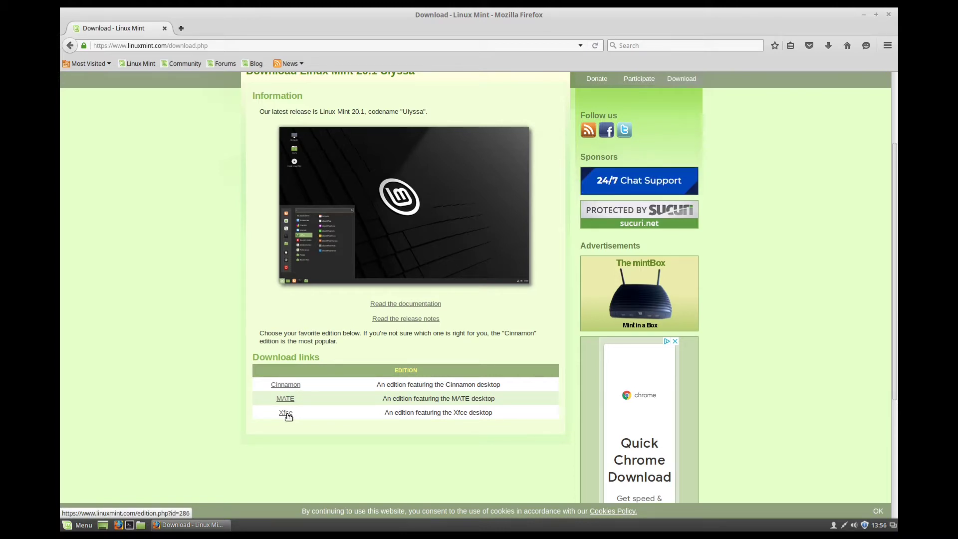
click(281, 385)
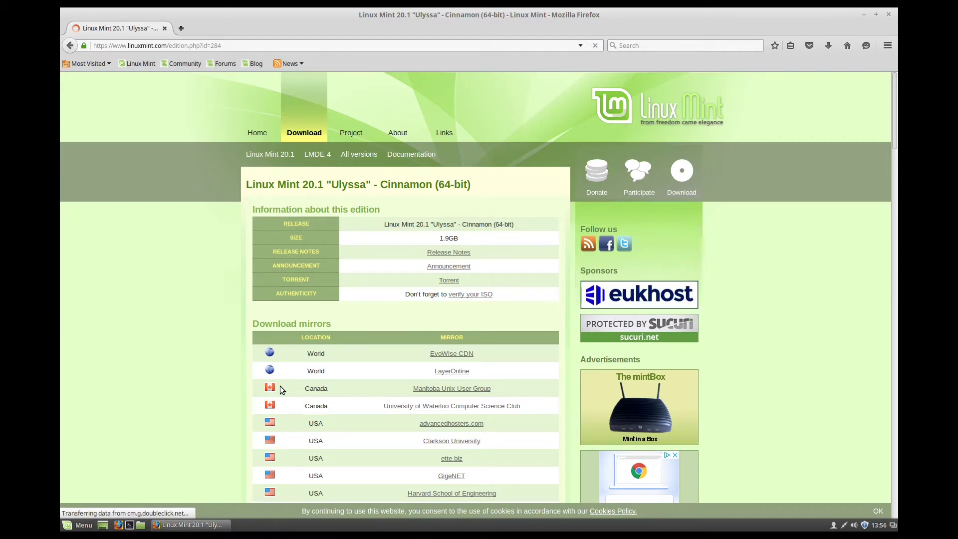
scroll(279, 385, down, 3)
scroll(280, 385, down, 8)
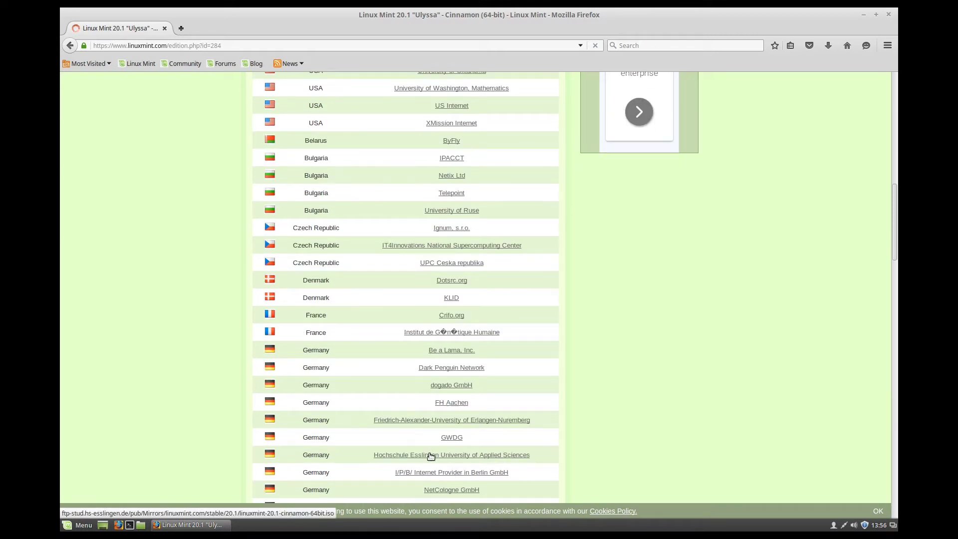
click(431, 455)
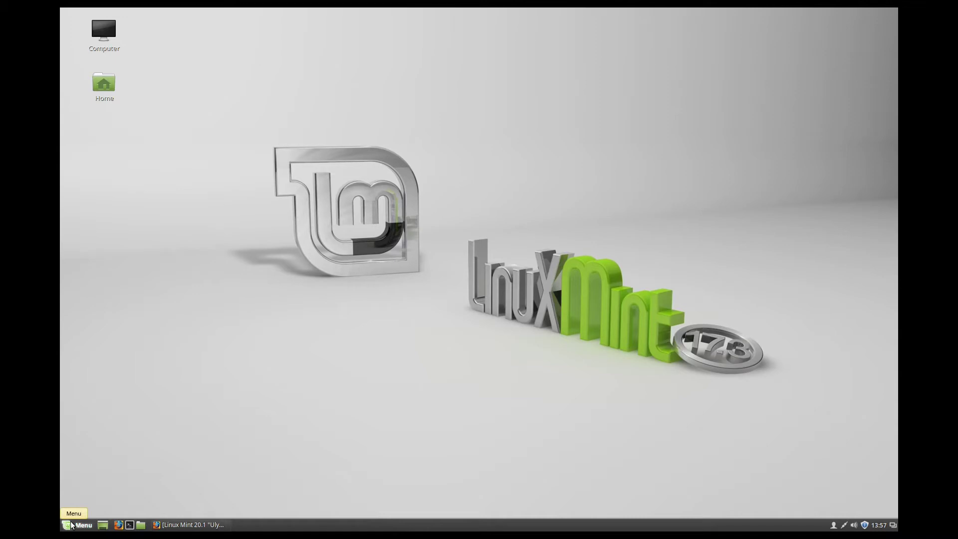
click(71, 525)
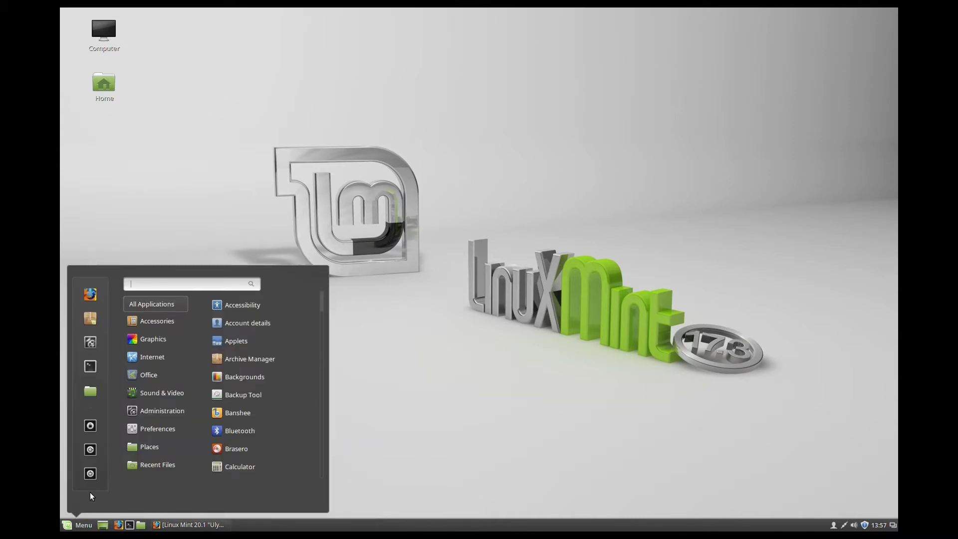
text(disk)
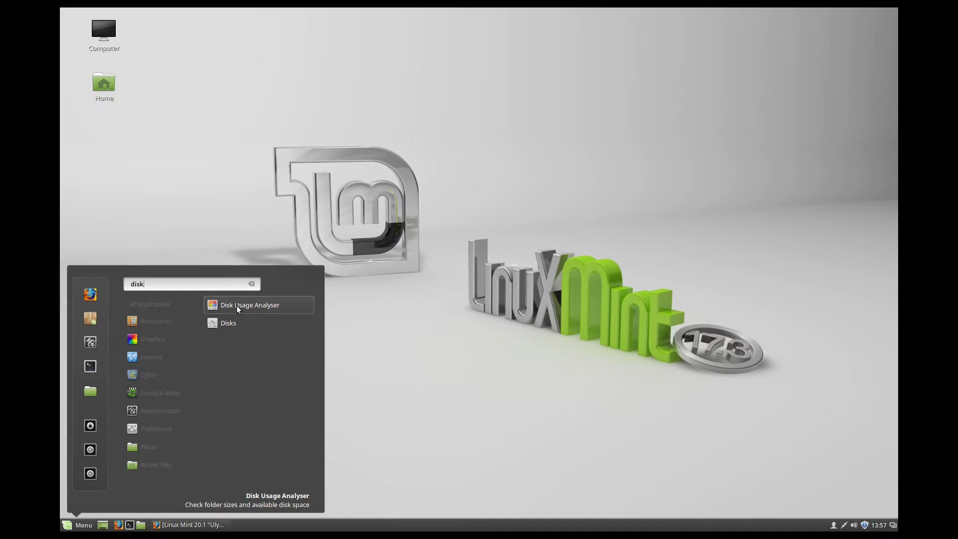
click(238, 309)
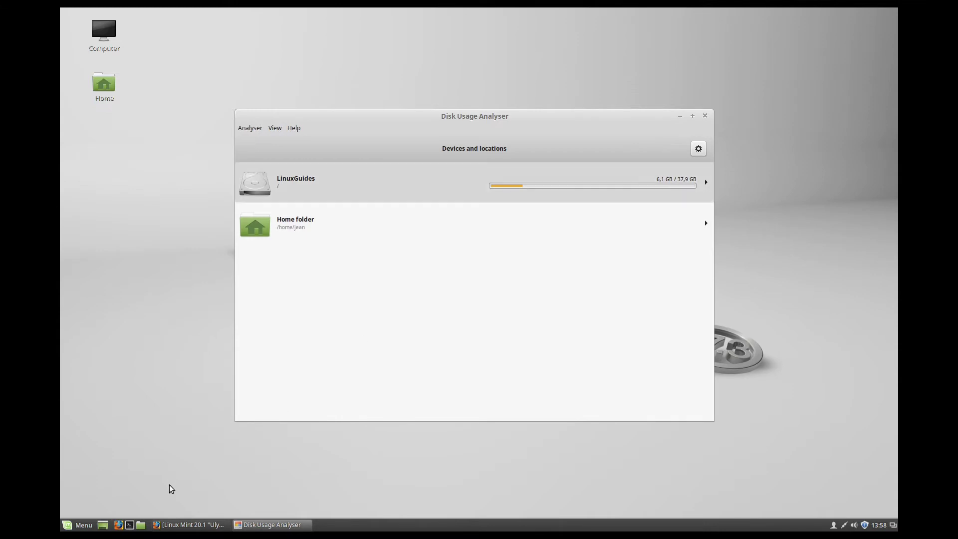
key(ctrl+q)
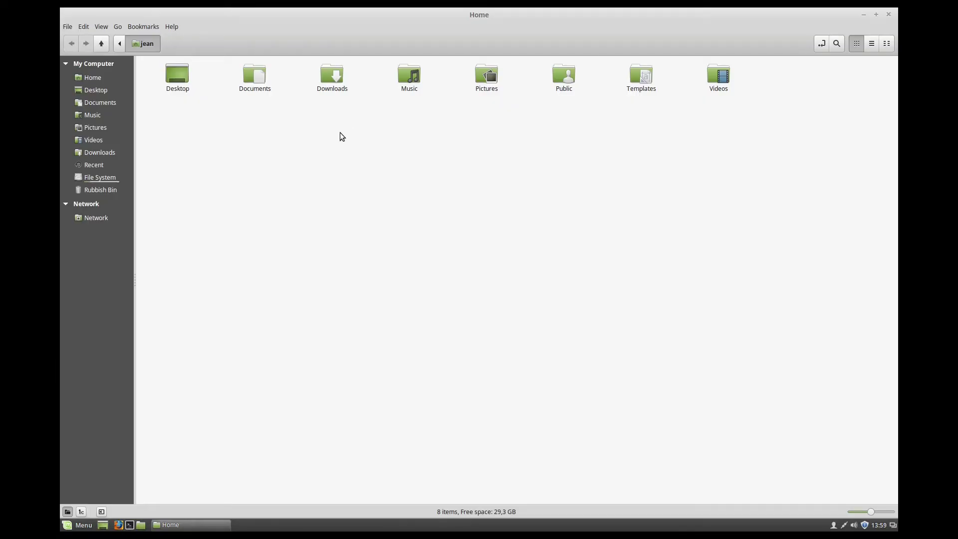
- Show hidden files in Home, widen the sidebar, then open Downloads containing the Mint 20.1 ISO
right_click(341, 134)
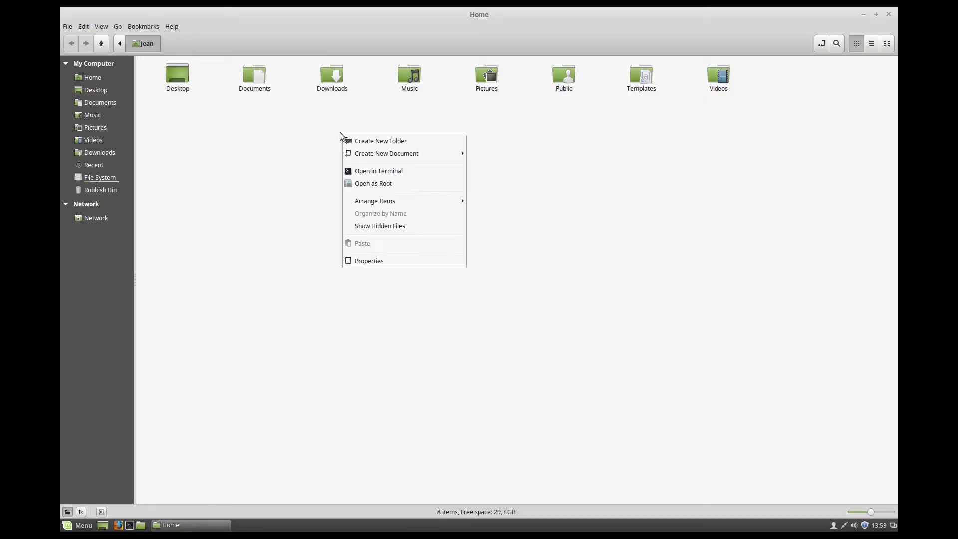
click(382, 225)
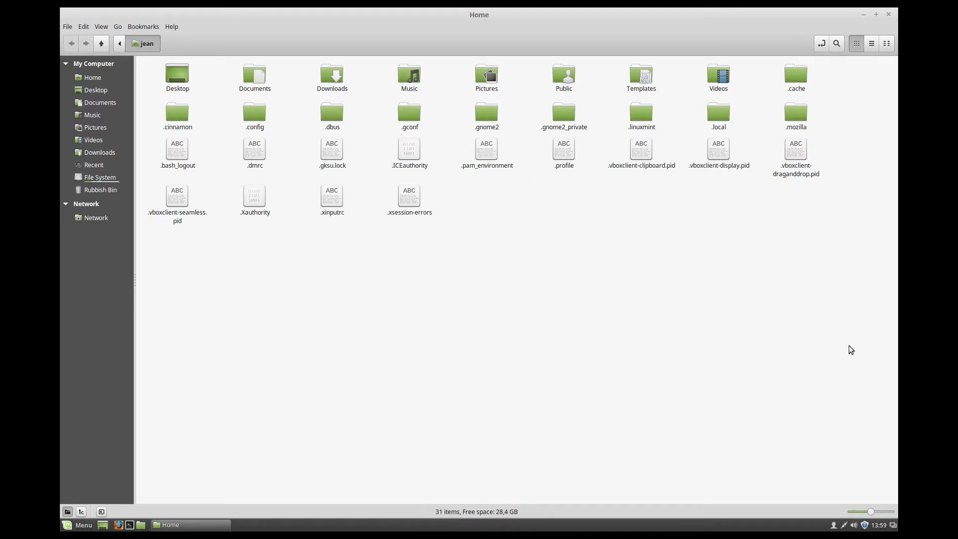
drag(849, 345, 160, 72)
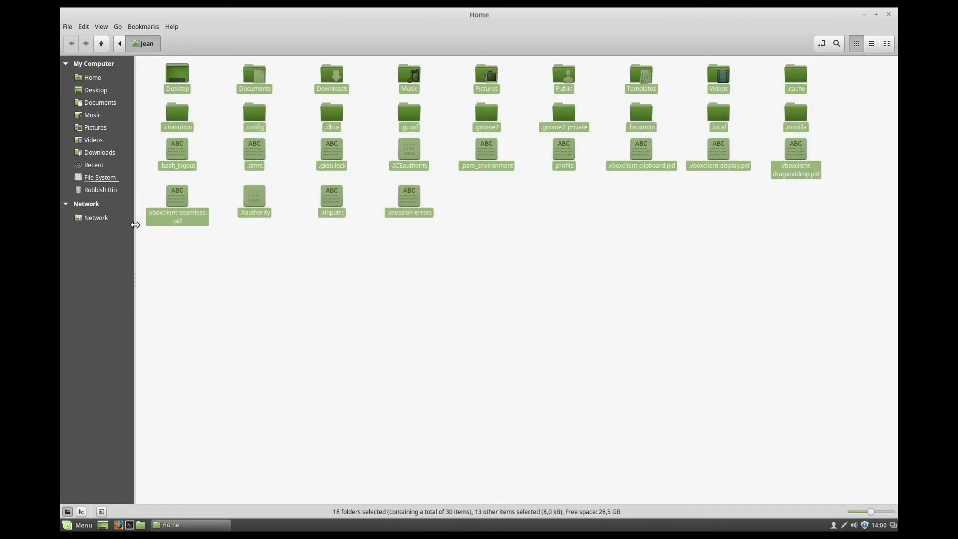
drag(134, 220, 149, 245)
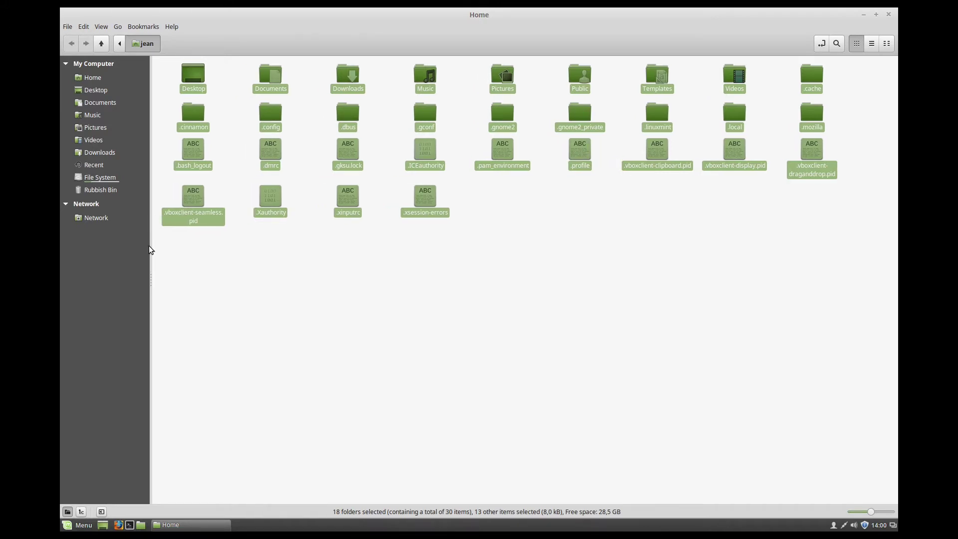
click(155, 247)
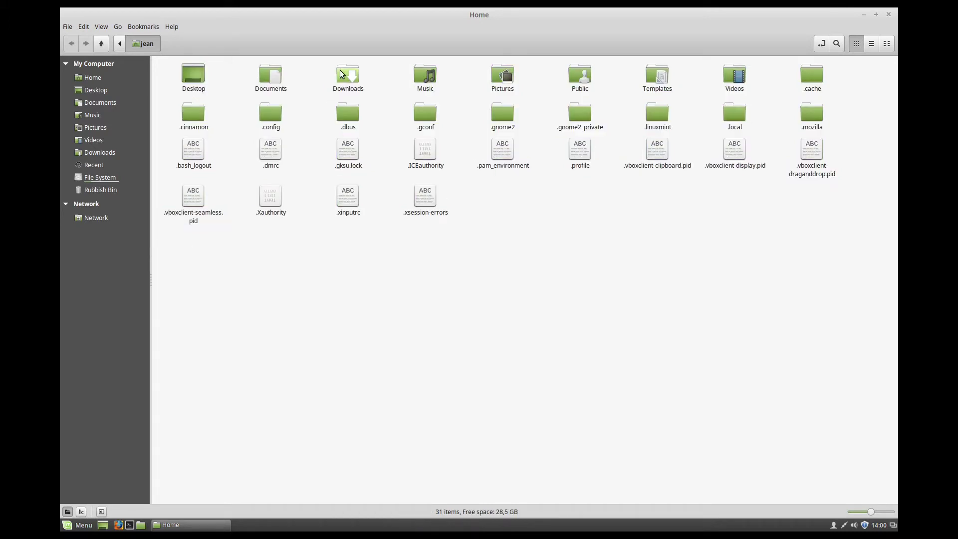
double_click(340, 73)
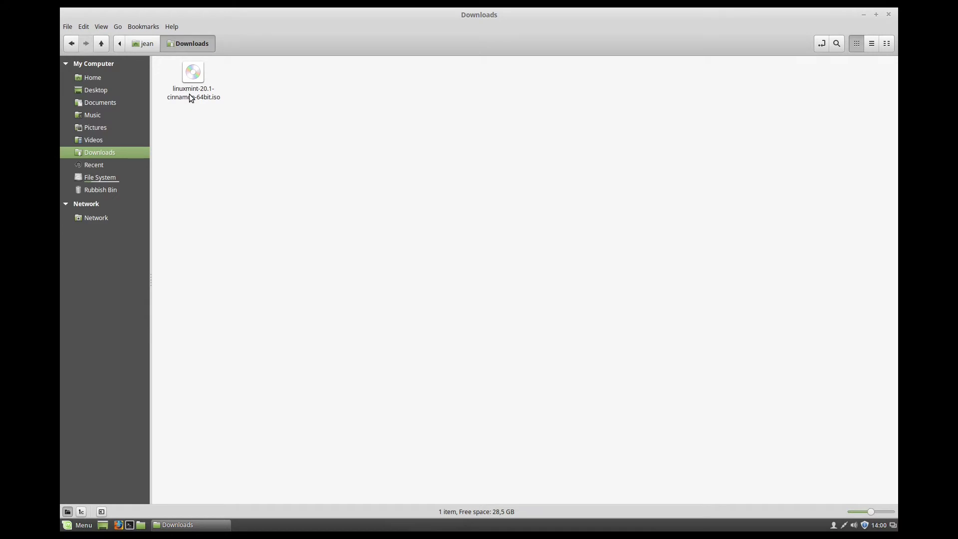
- Open the ISO in the USB Image Writer via Make bootable USB stick, then close it unused
right_click(196, 71)
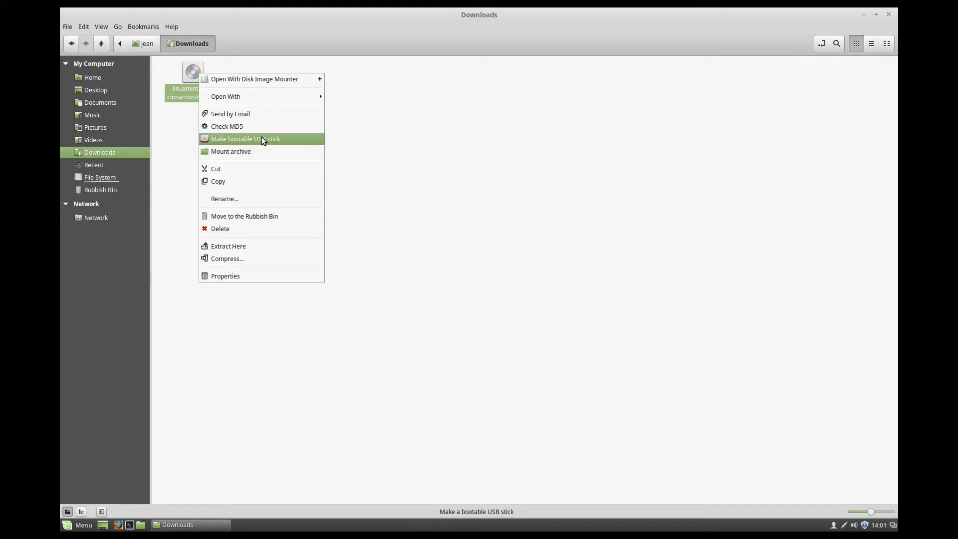
click(233, 138)
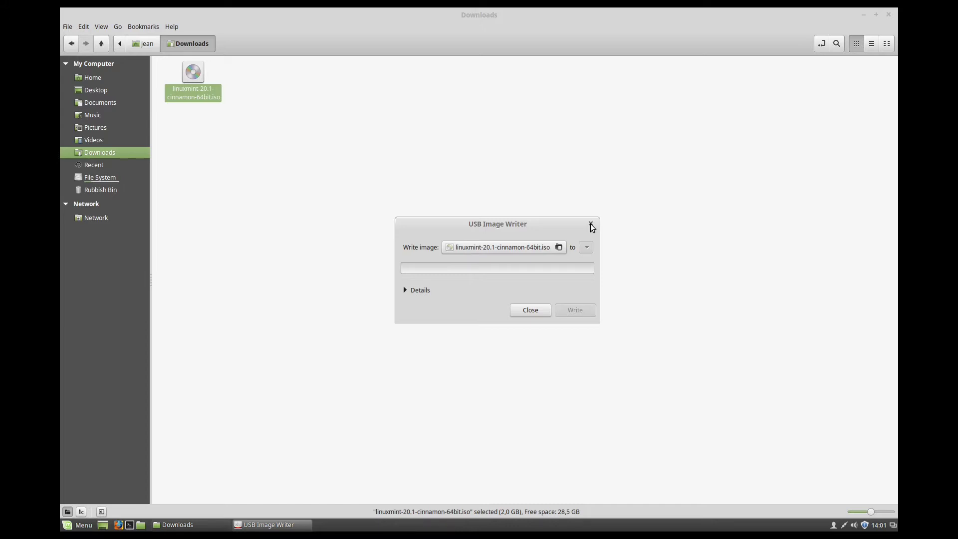
click(591, 224)
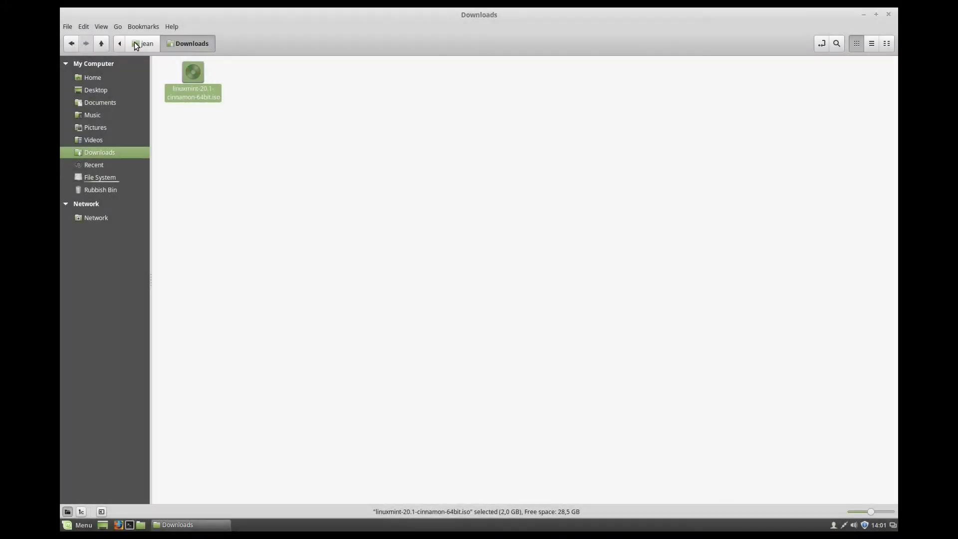
- Return to Home, hide the hidden files again and close the file manager
key(alt+Left)
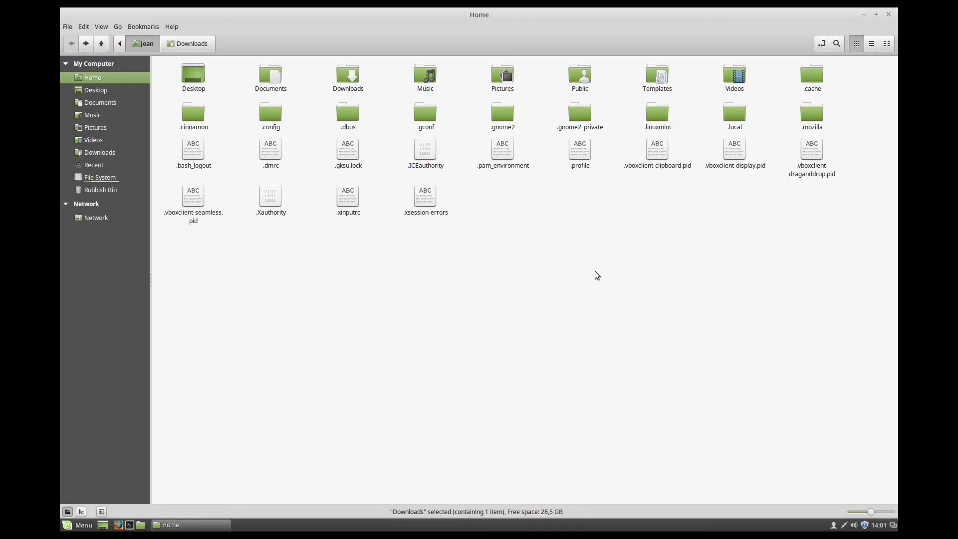
key(ctrl+h)
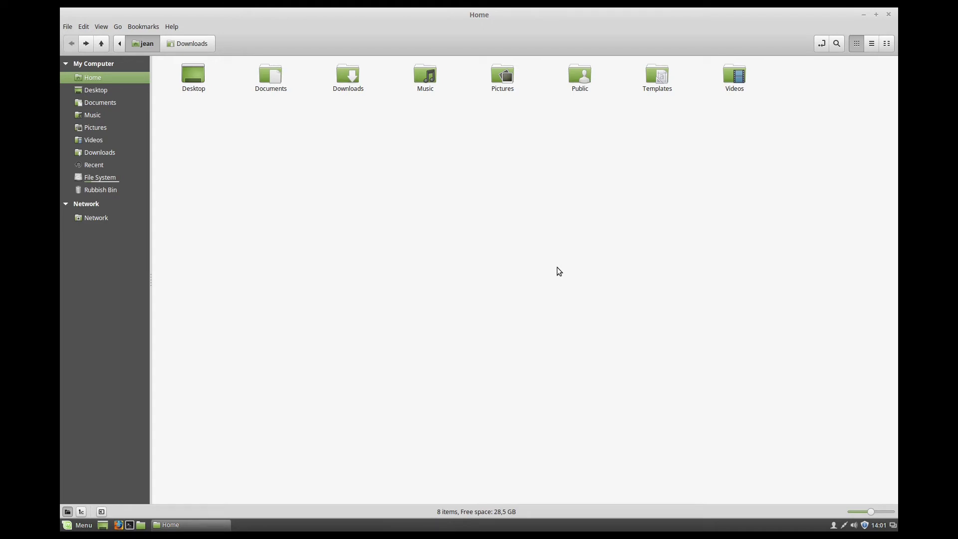
click(888, 14)
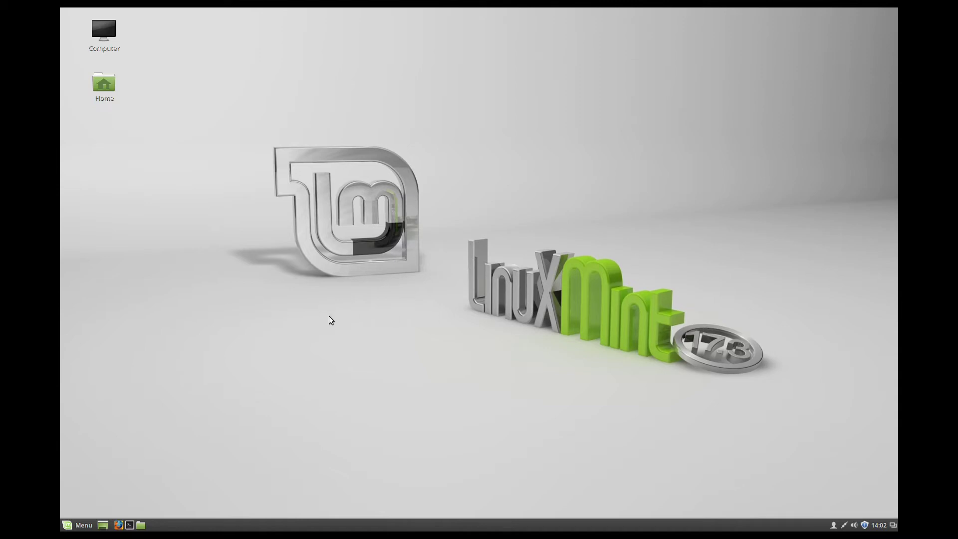
- Choose Quit from the Mint 17.3 applications menu to bring up the shutdown prompt
click(78, 525)
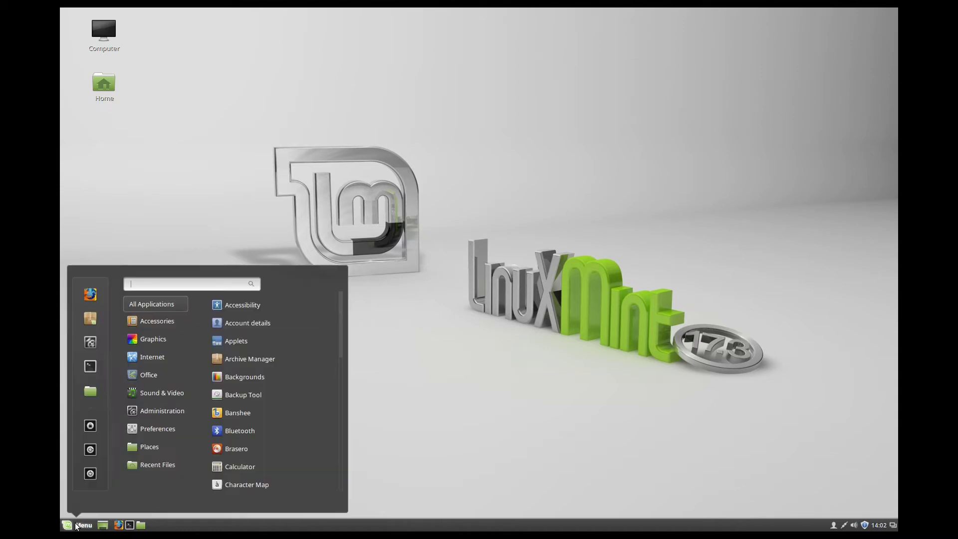
click(90, 474)
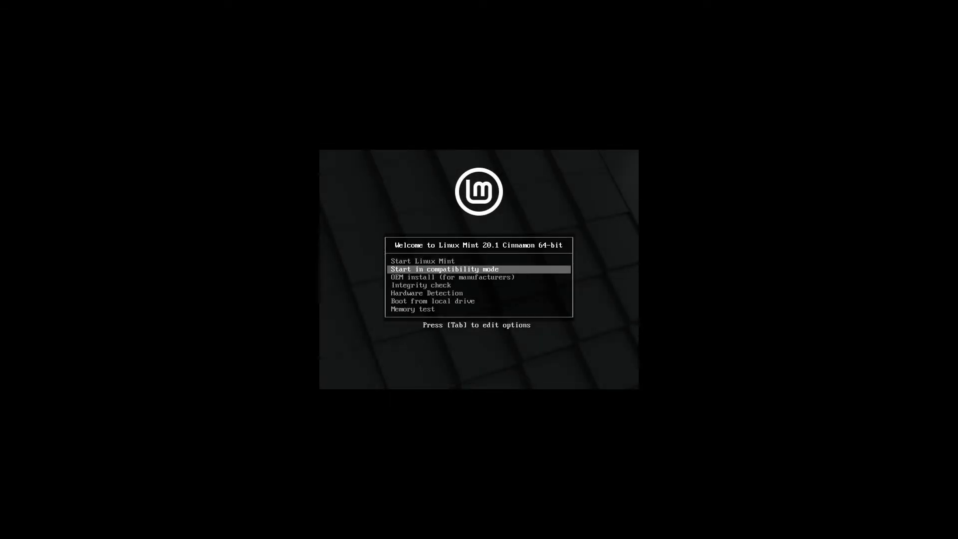
- Boot the normal 'Start Linux Mint' entry rather than compatibility mode
key(Up)
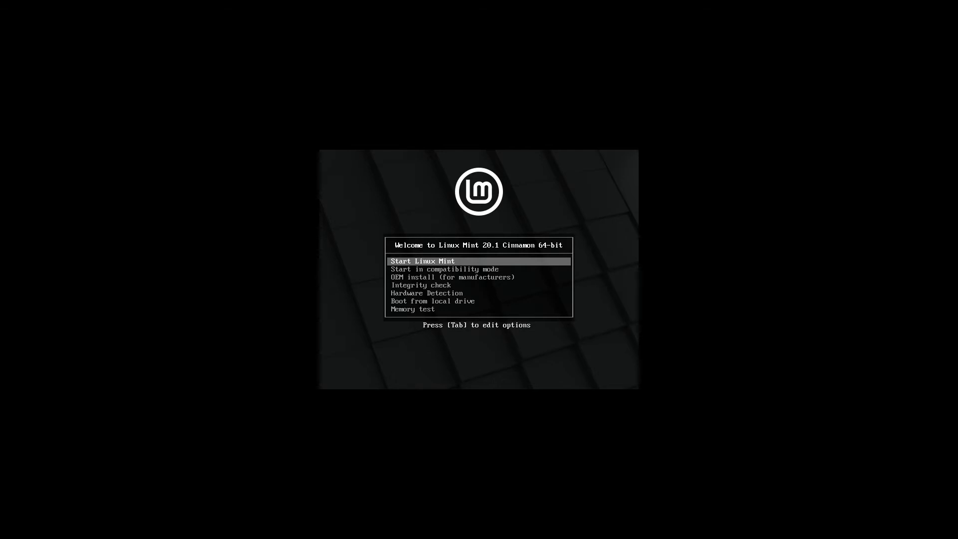
key(Down)
key(Up)
key(Return)
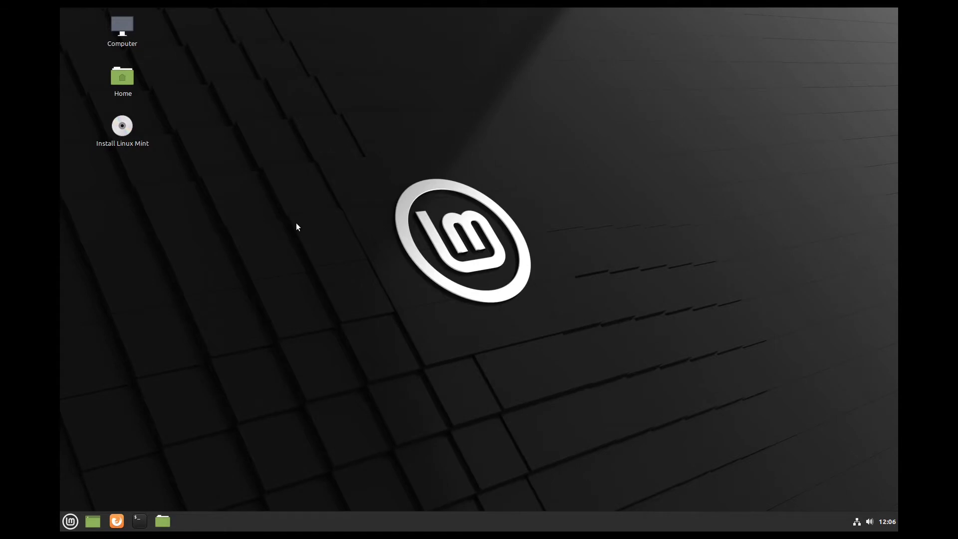
- Run the Mint installer with English, German keyboard layout and multimedia codecs enabled
double_click(125, 127)
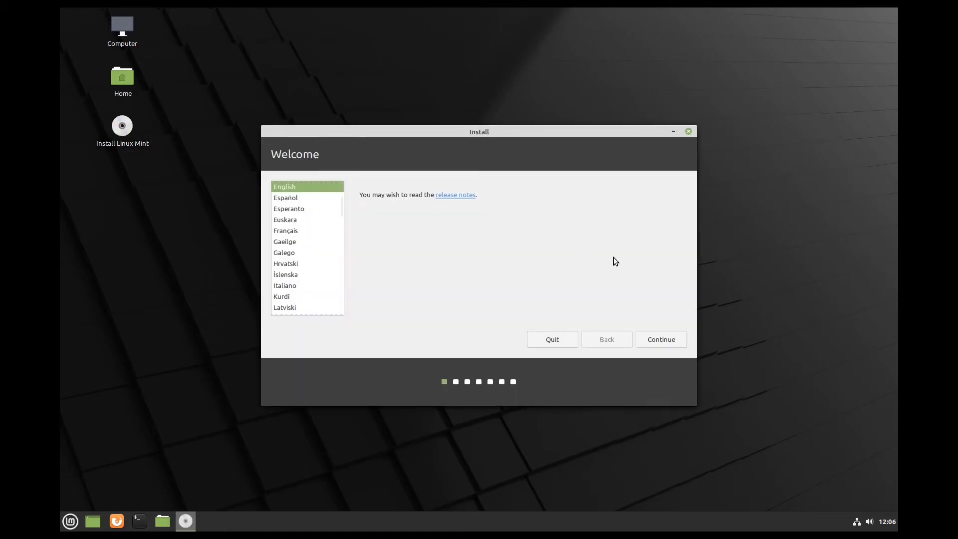
click(660, 338)
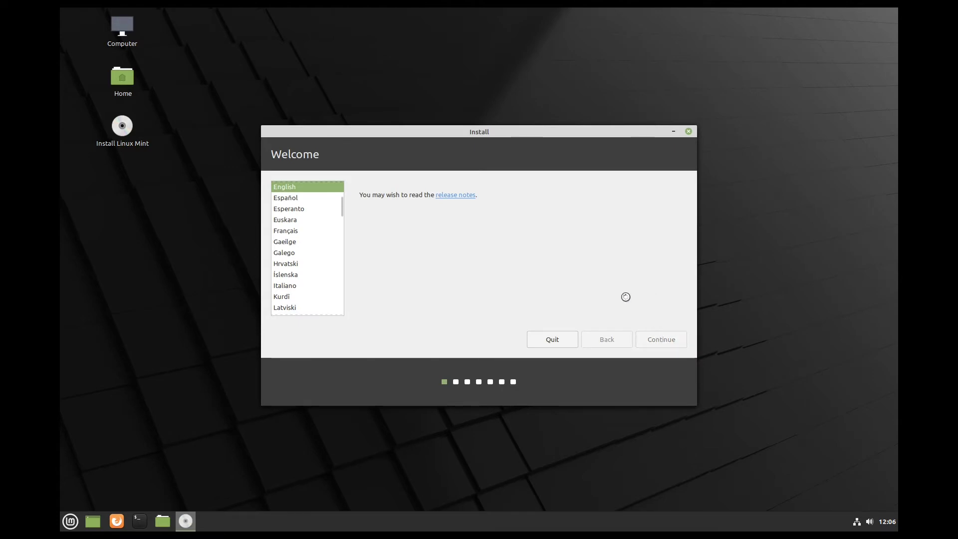
scroll(300, 249, down, 3)
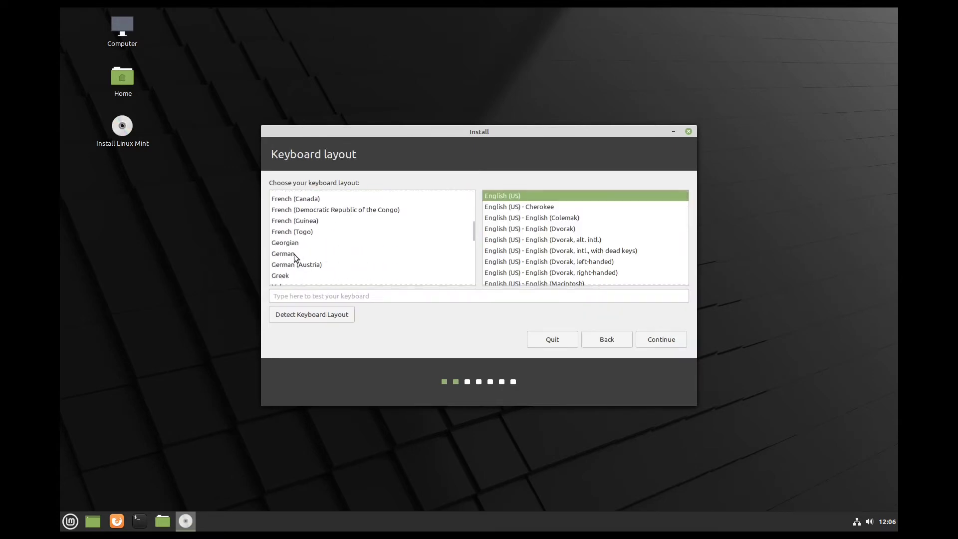
click(294, 254)
click(659, 340)
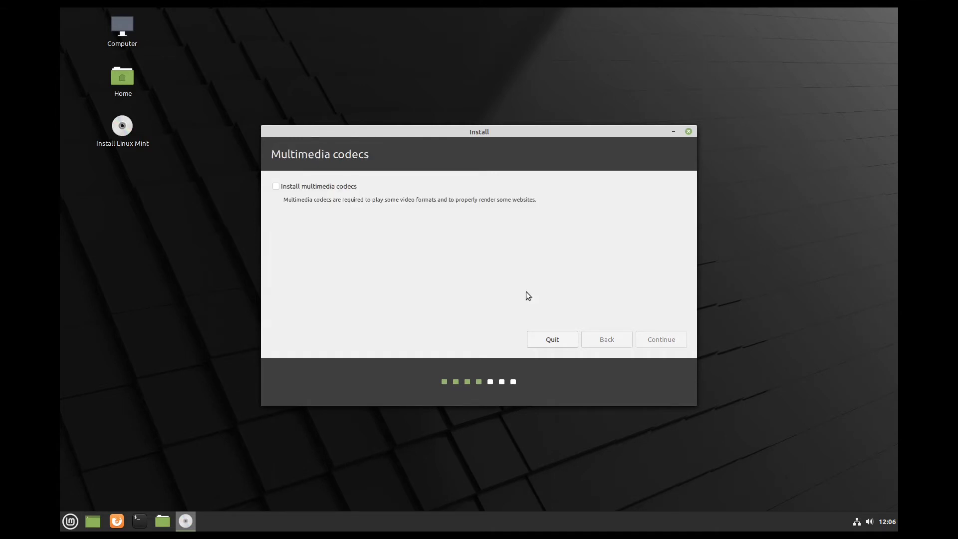
click(294, 188)
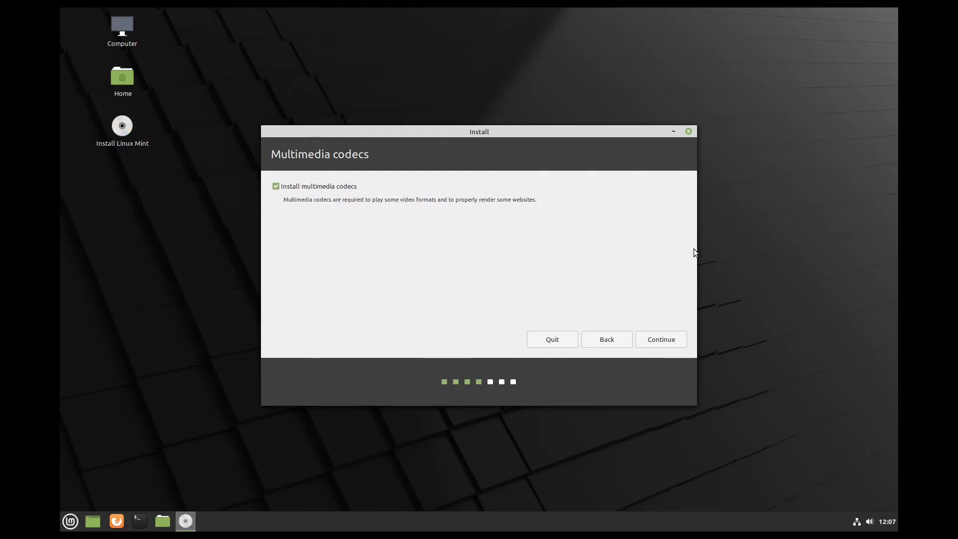
click(665, 341)
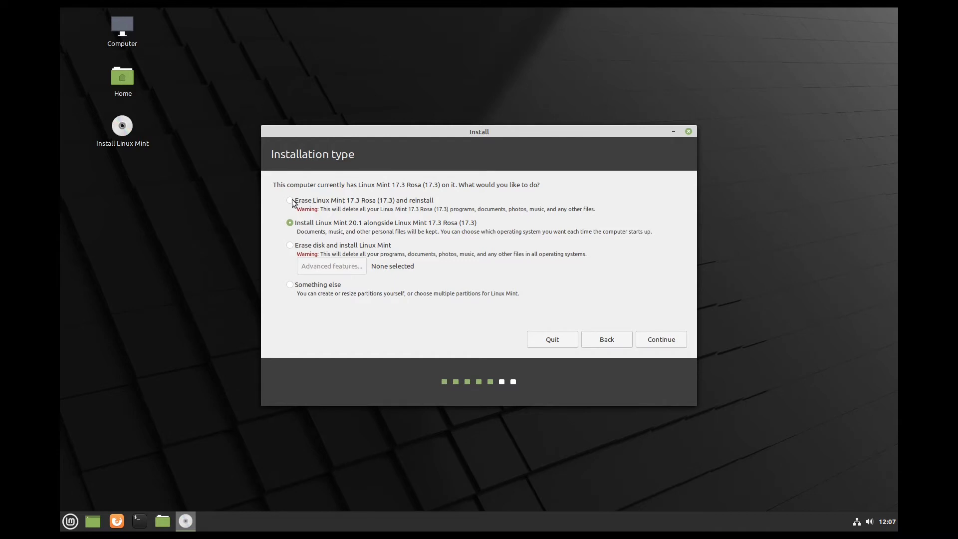
- Choose 'Install Linux Mint 20.1 alongside Linux Mint 17.3' instead of erase and reinstall
click(308, 202)
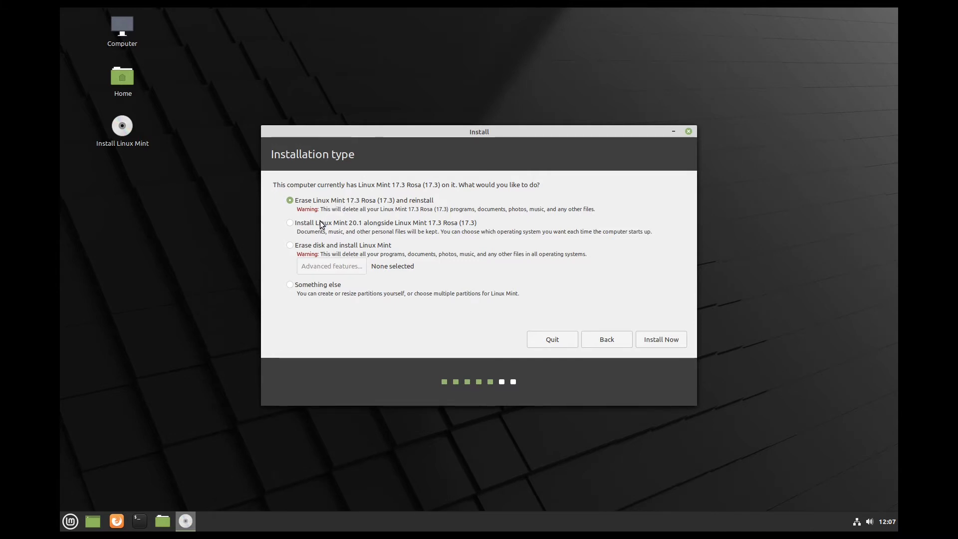
click(290, 223)
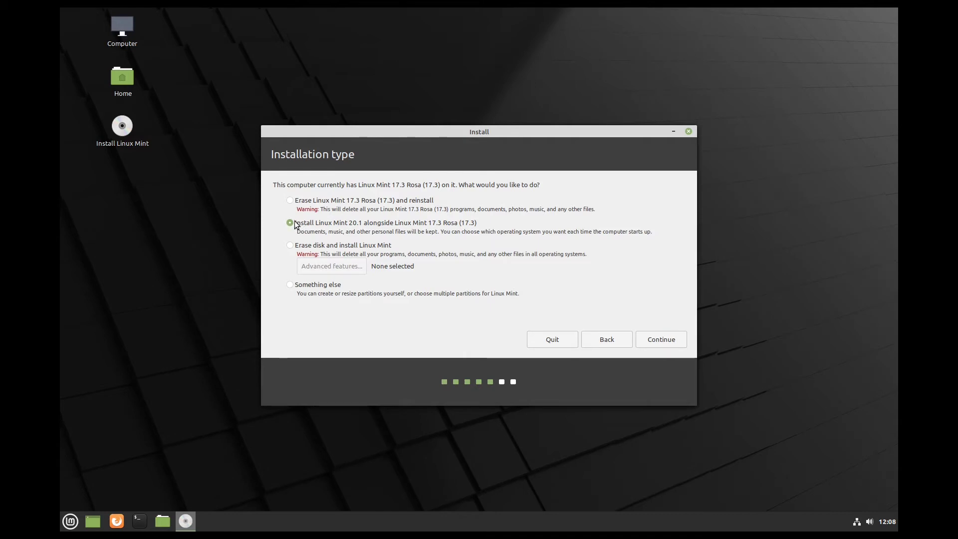
click(661, 339)
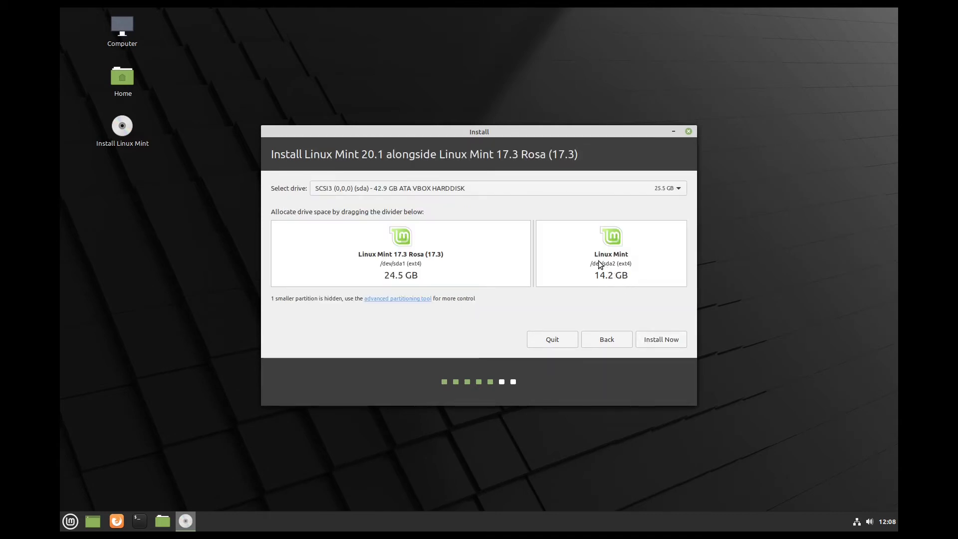
- Split the disk 13.2 GB for Mint 17.3 and 25.5 GB for Mint 20.1, and confirm writing the changes
drag(531, 251, 369, 255)
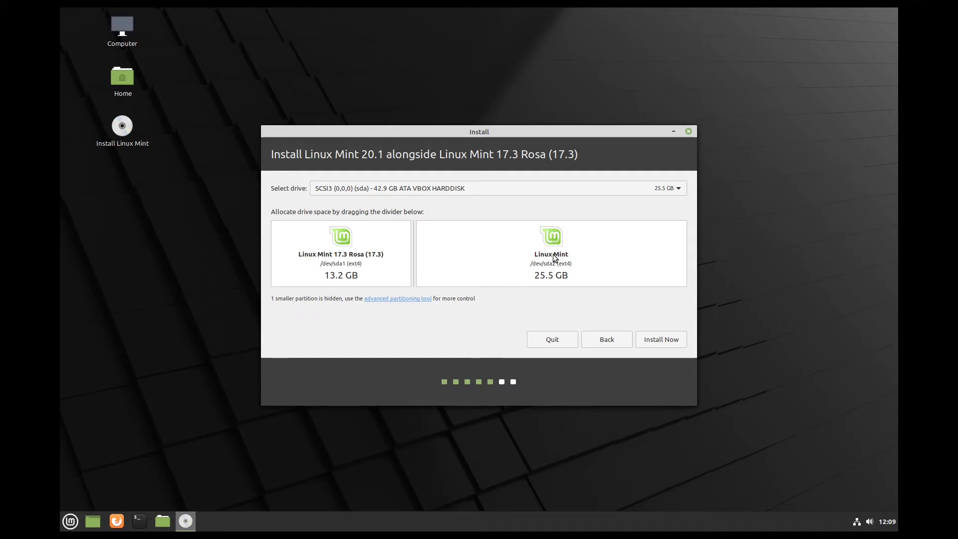
drag(414, 245, 239, 248)
click(659, 340)
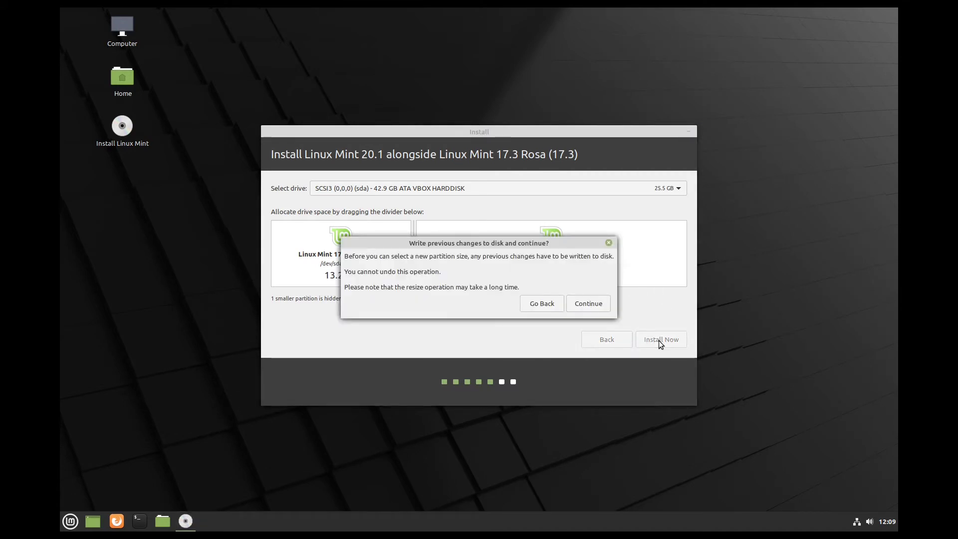
click(577, 301)
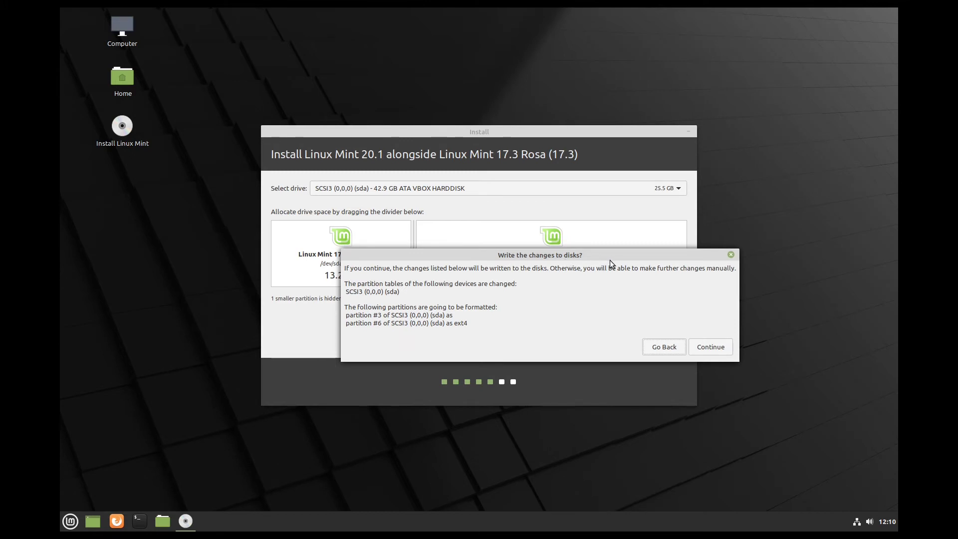
click(711, 347)
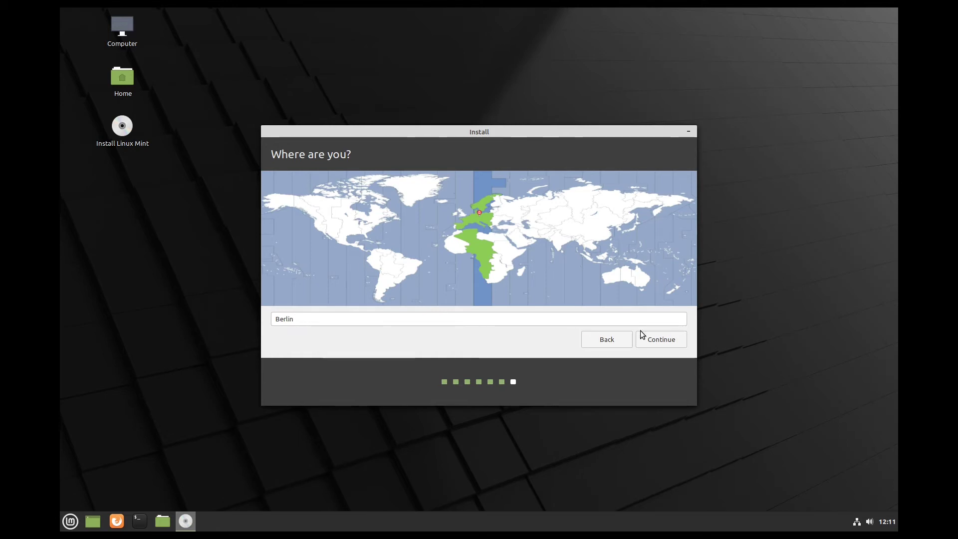
- Keep Berlin as the location and continue
click(657, 339)
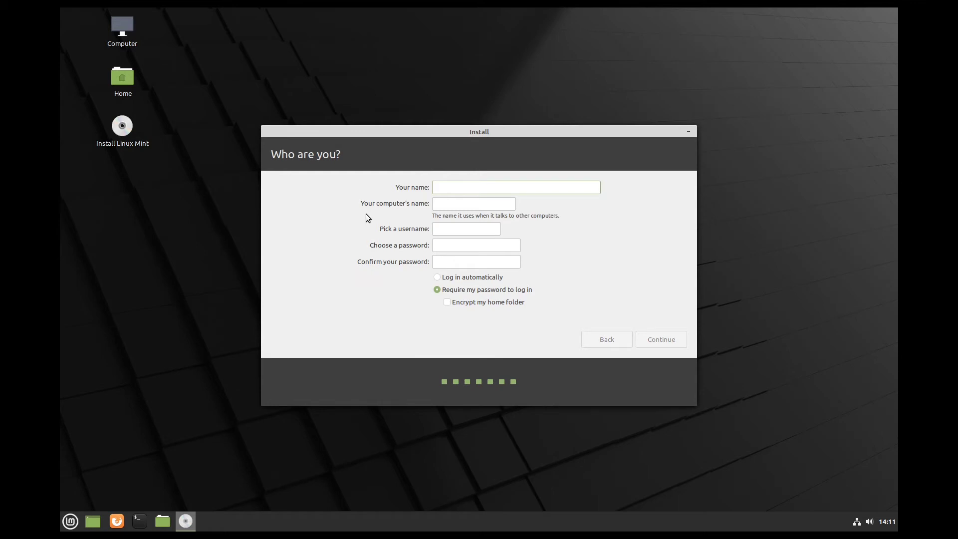
- Enter the user's name, paste the username, type and confirm the password, then begin installing
text(Jean)
click(477, 246)
key(ctrl+v)
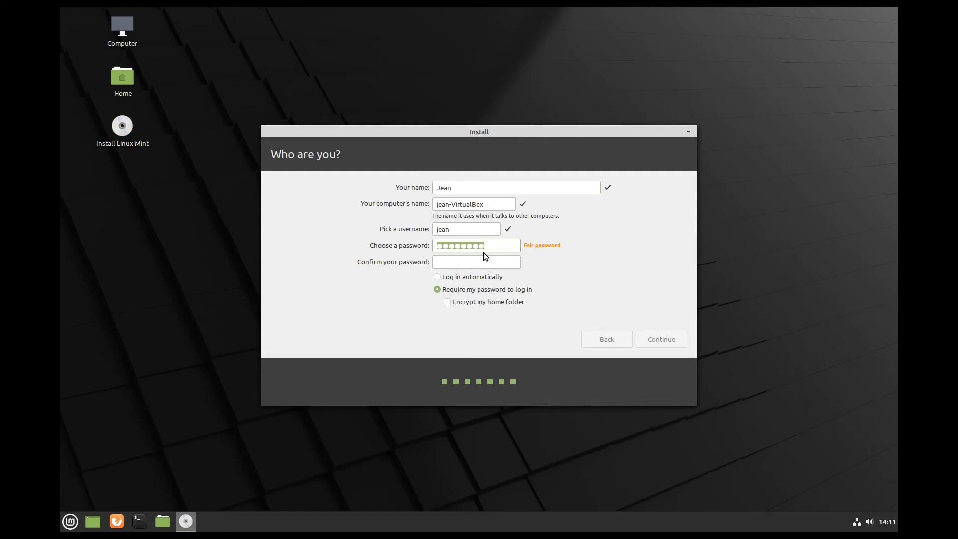
text(********)
click(487, 261)
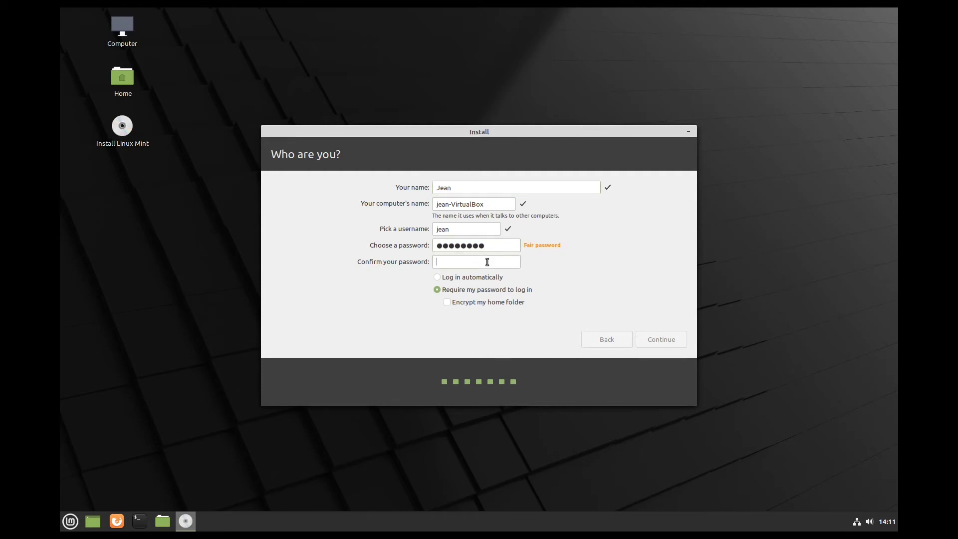
key(ctrl+v)
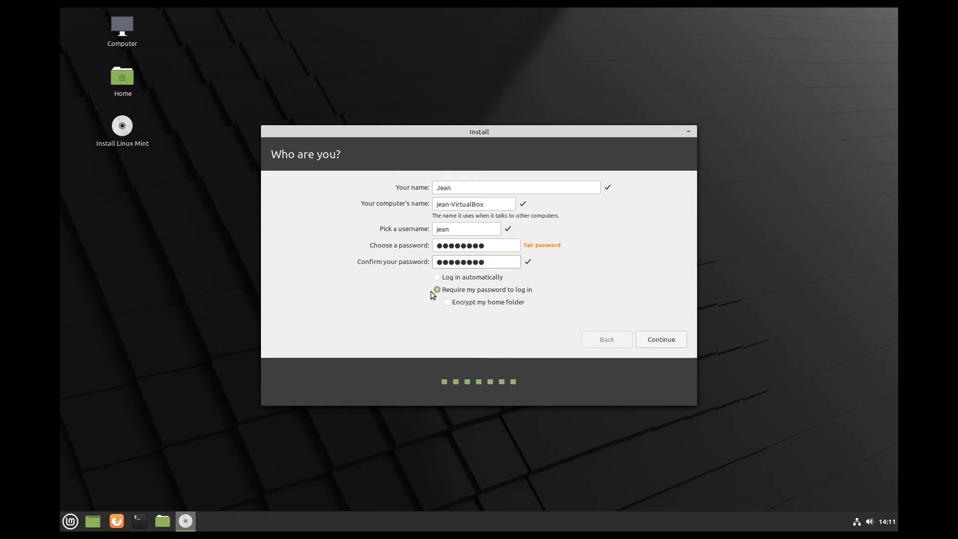
click(671, 340)
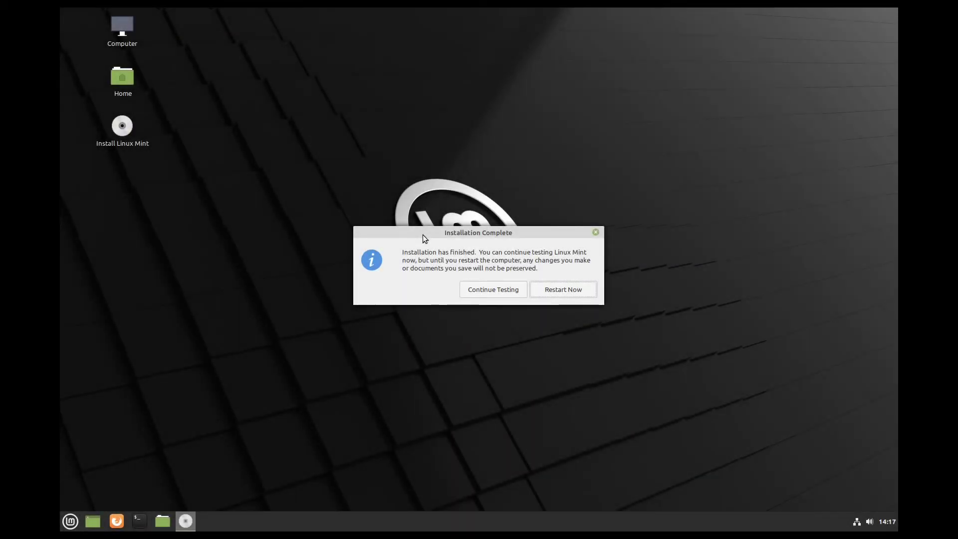
- Choose Restart Now to reboot into the newly installed Linux Mint
click(567, 290)
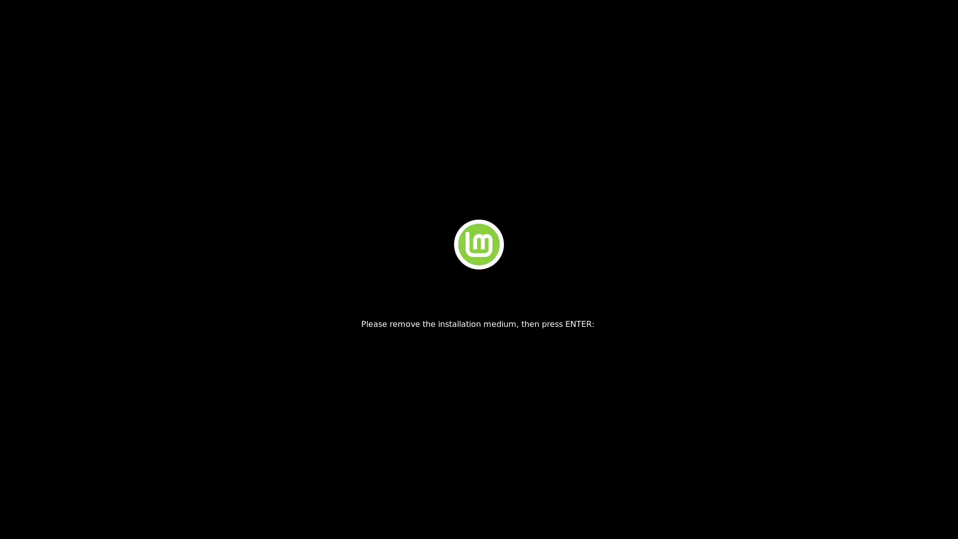
- Continue past the remove-medium prompt, boot 'Linux Mint 20.1 Cinnamon' from GRUB, and log in with the password
key(Return)
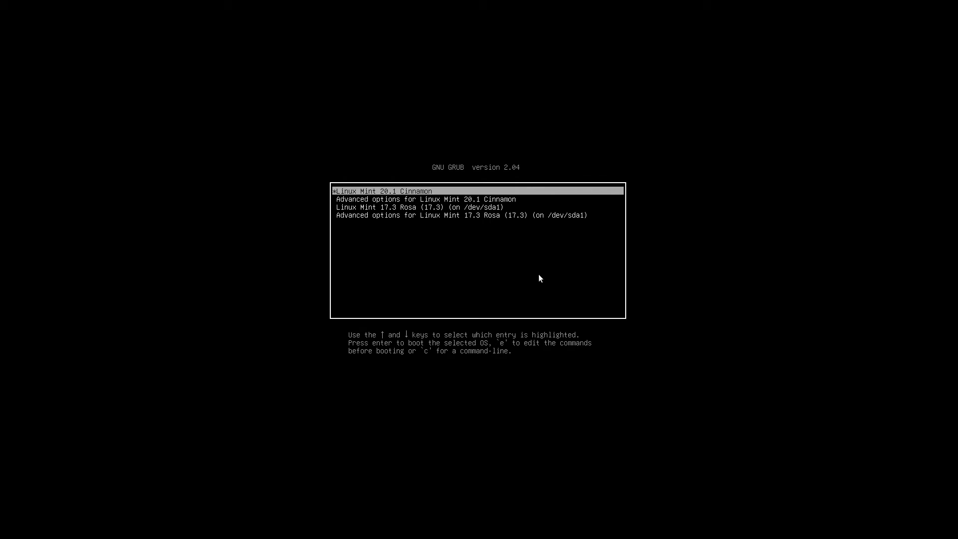
key(Down)
key(Down)
key(Up)
key(Up)
key(Return)
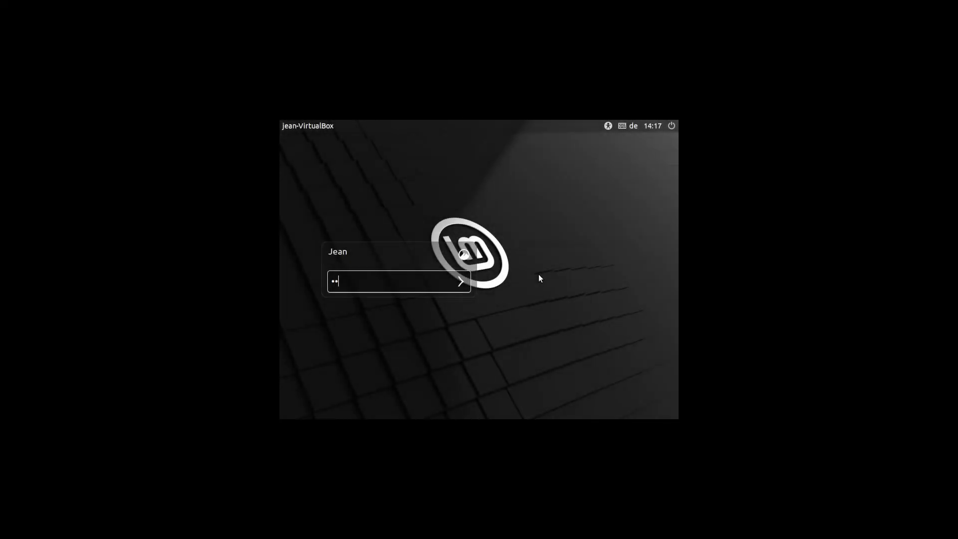
text(••••••)
key(Return)
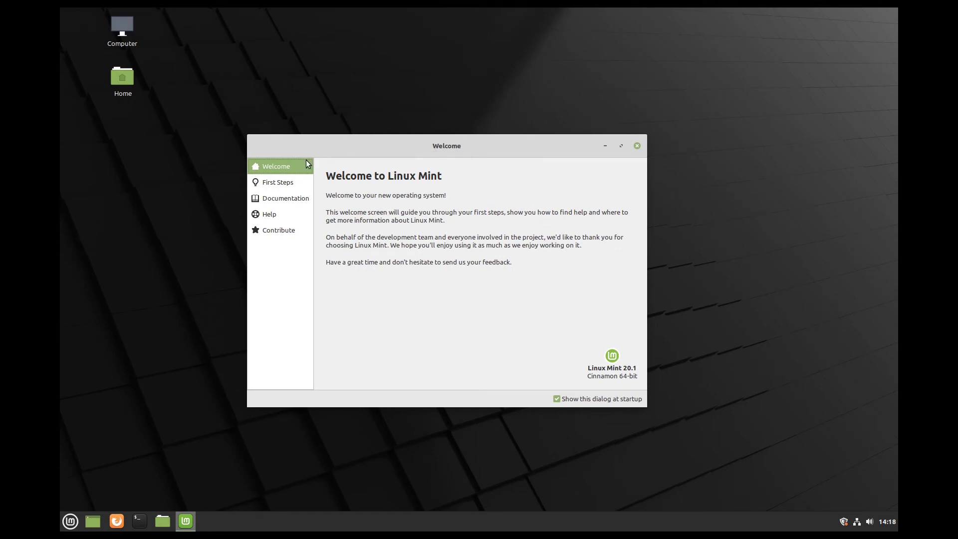
- On the First Steps page, set the desktop accent colour to green and launch System Snapshots
click(273, 183)
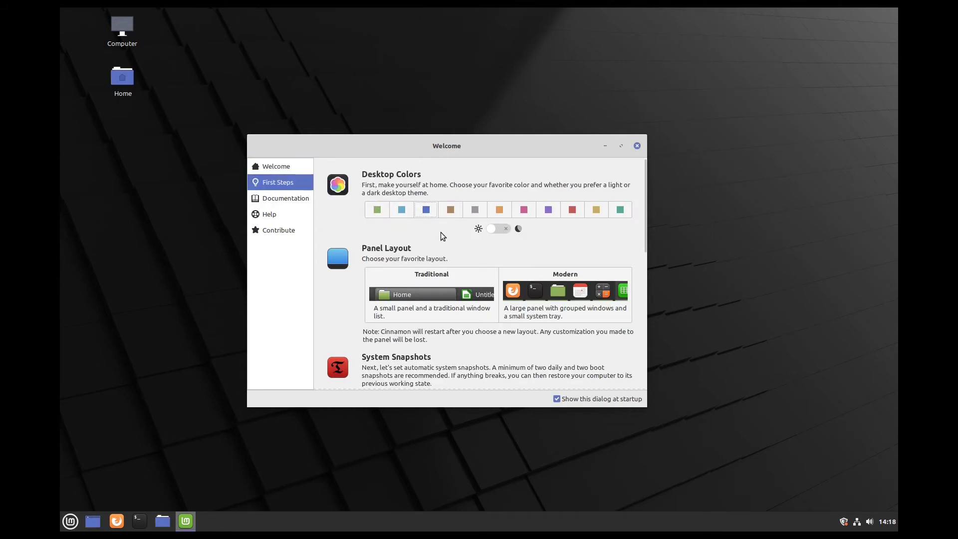
click(402, 210)
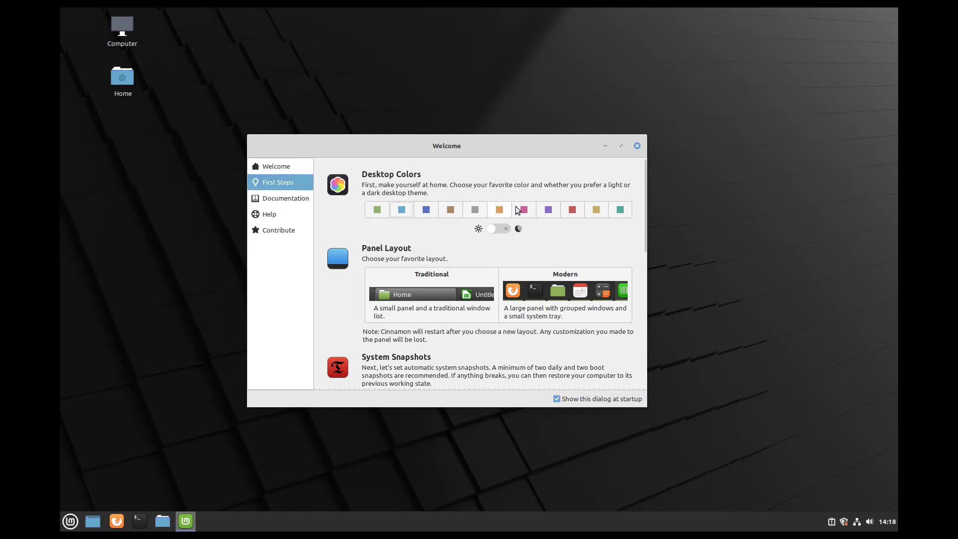
click(382, 212)
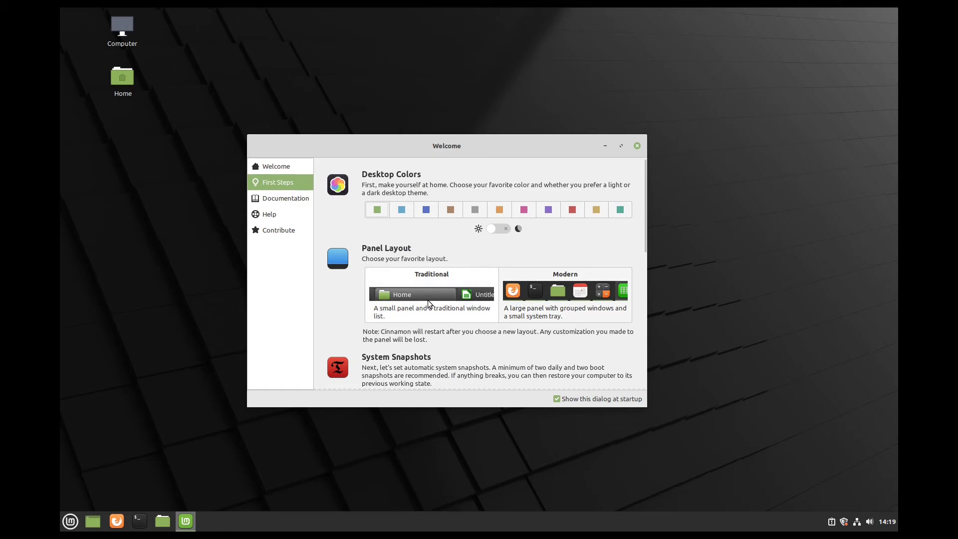
scroll(347, 300, down, 3)
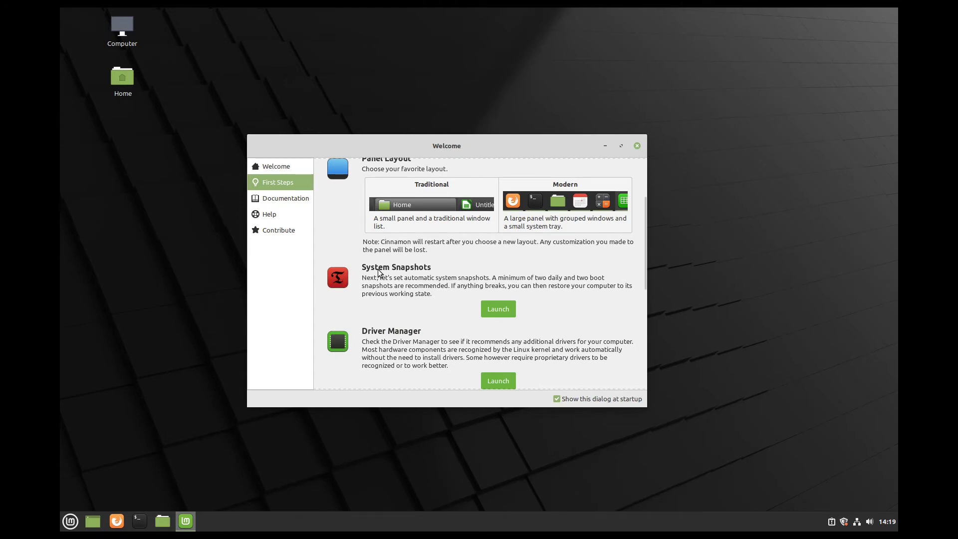
click(501, 312)
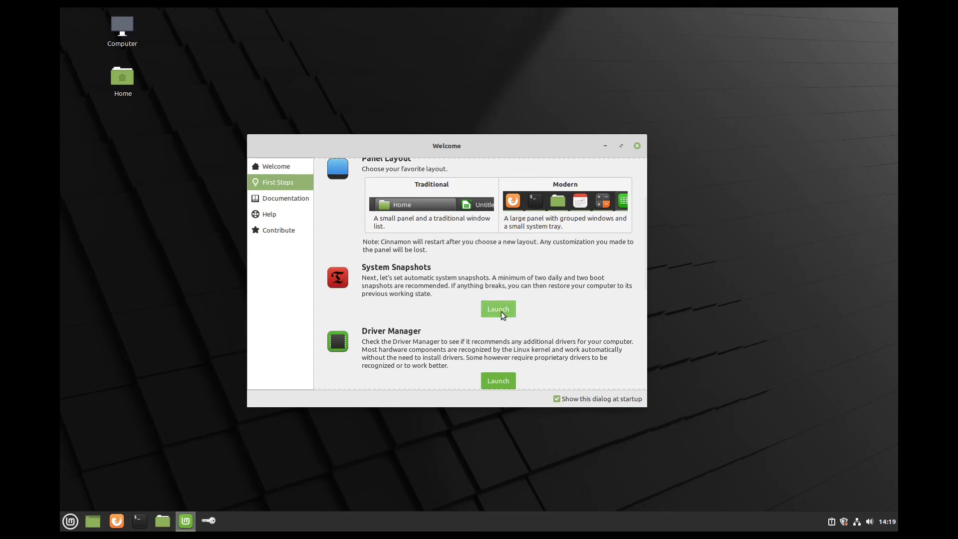
- Authenticate Timeshift, keep RSYNC snapshots, and store them on the sda6 partition
text(123456)
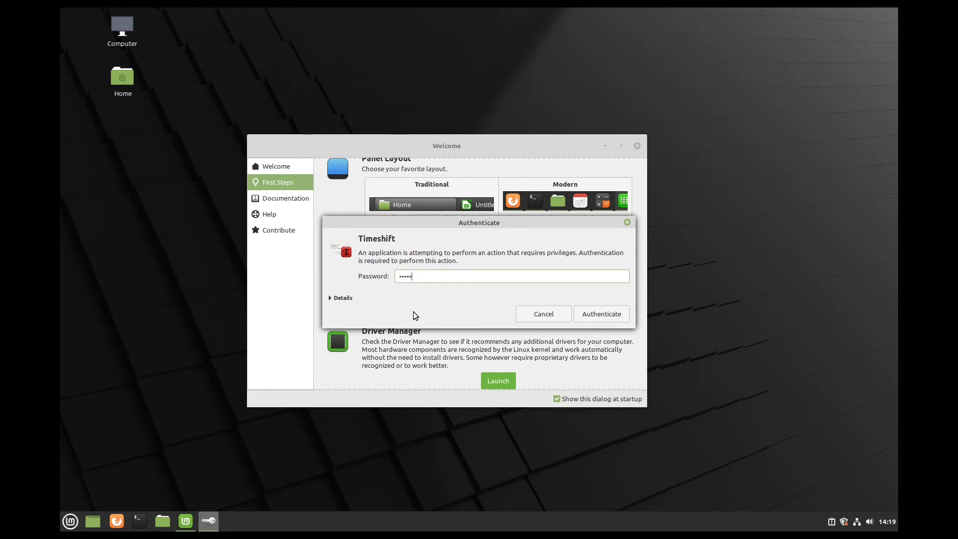
key(Return)
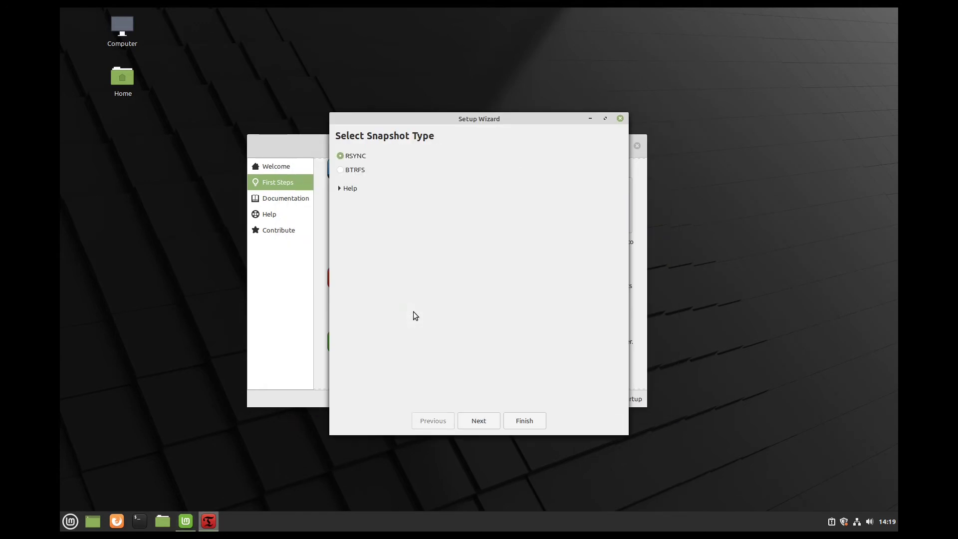
click(480, 420)
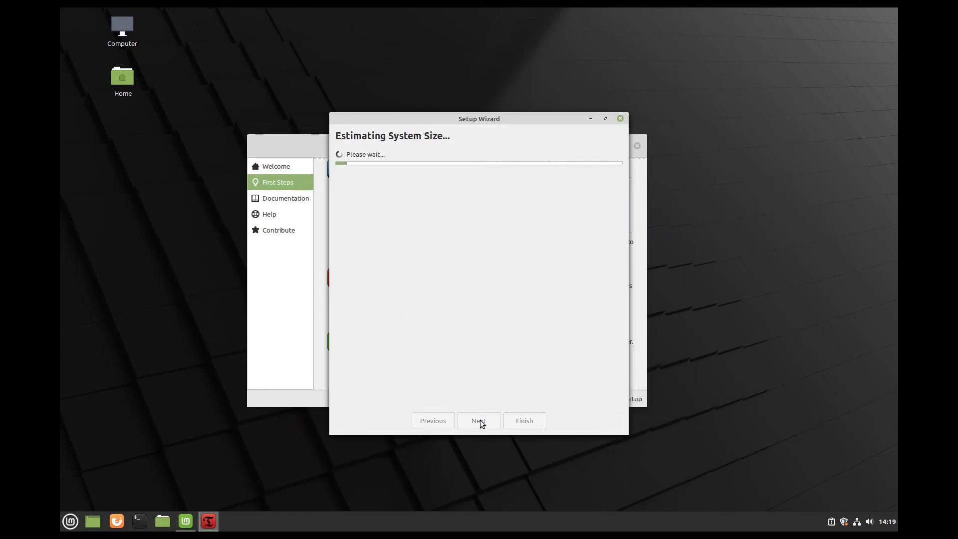
click(370, 195)
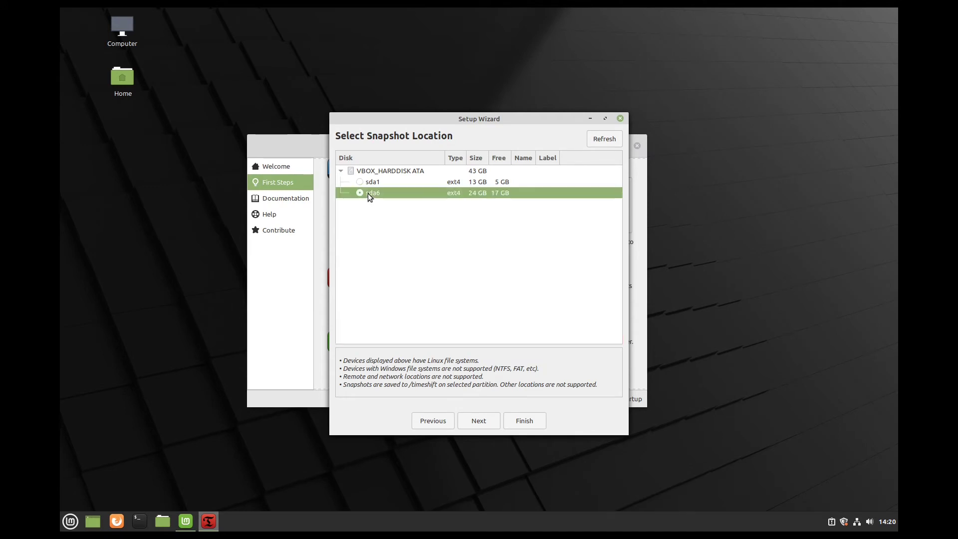
click(475, 420)
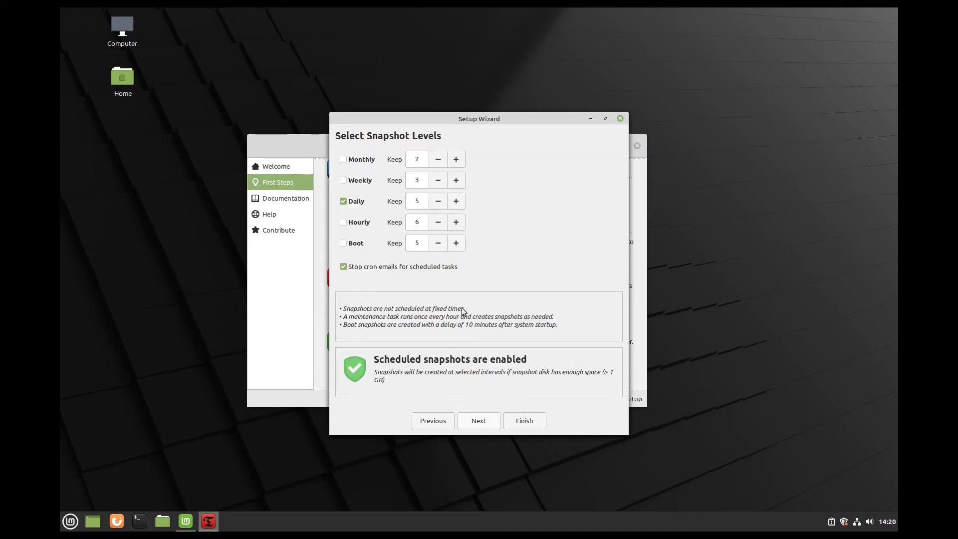
- Use monthly instead of daily snapshots, keep home folders excluded, finish setup and close Timeshift
click(343, 201)
click(343, 160)
click(479, 420)
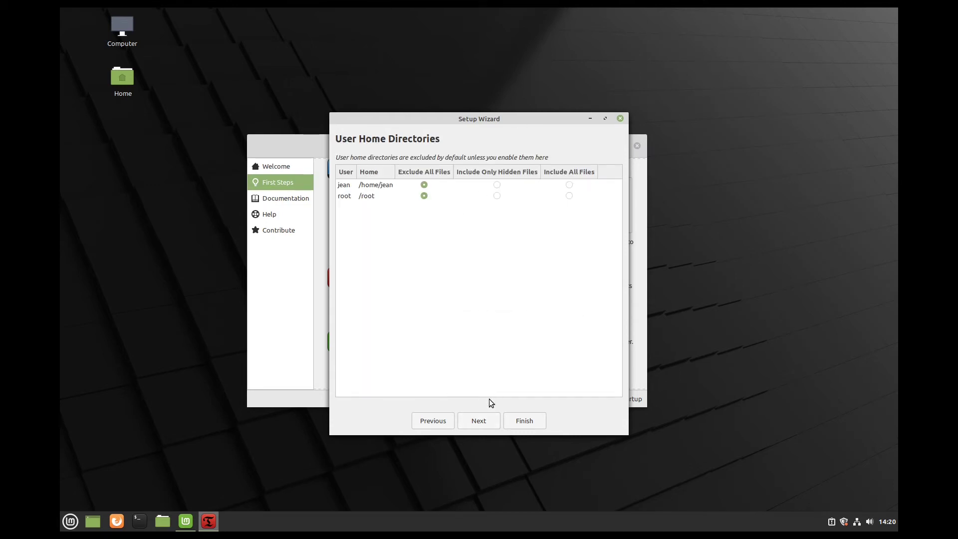
click(477, 422)
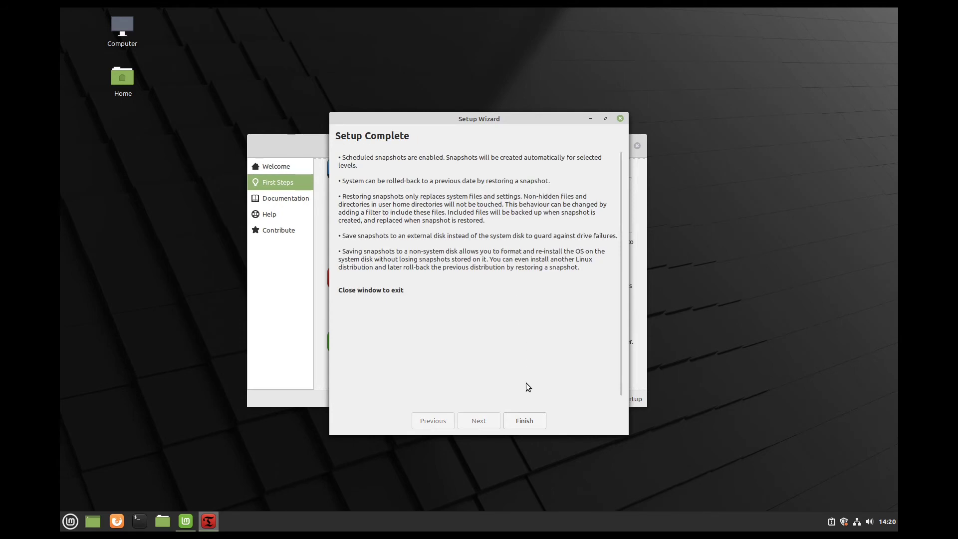
click(529, 421)
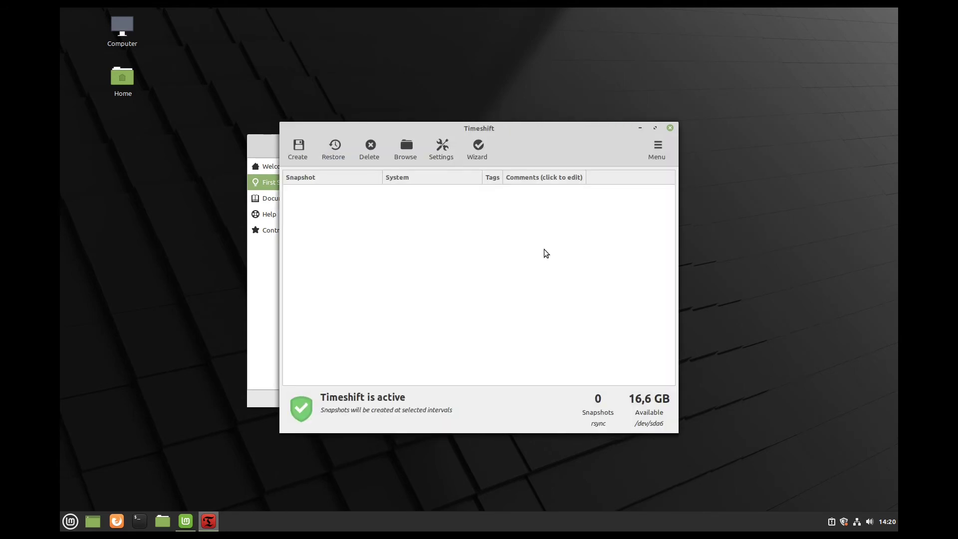
click(670, 128)
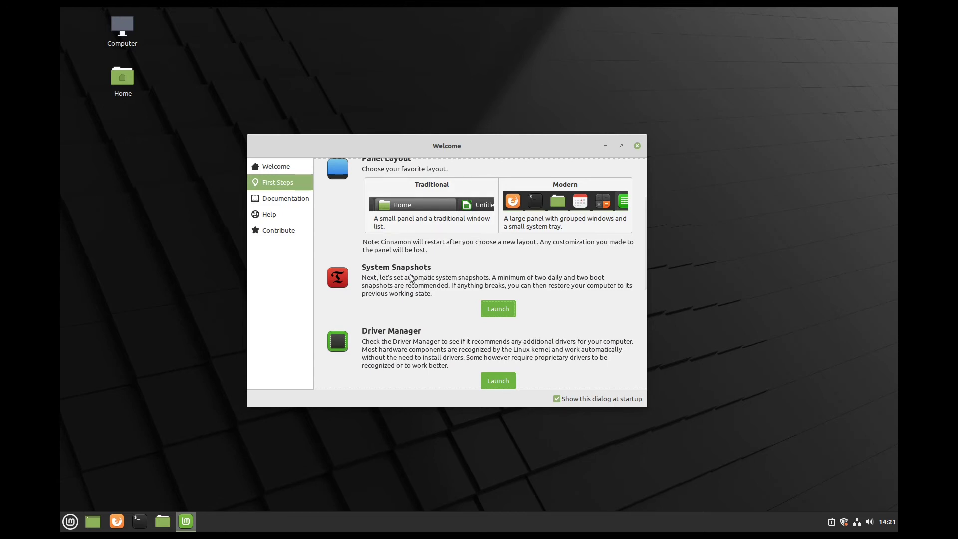
scroll(410, 277, down, 2)
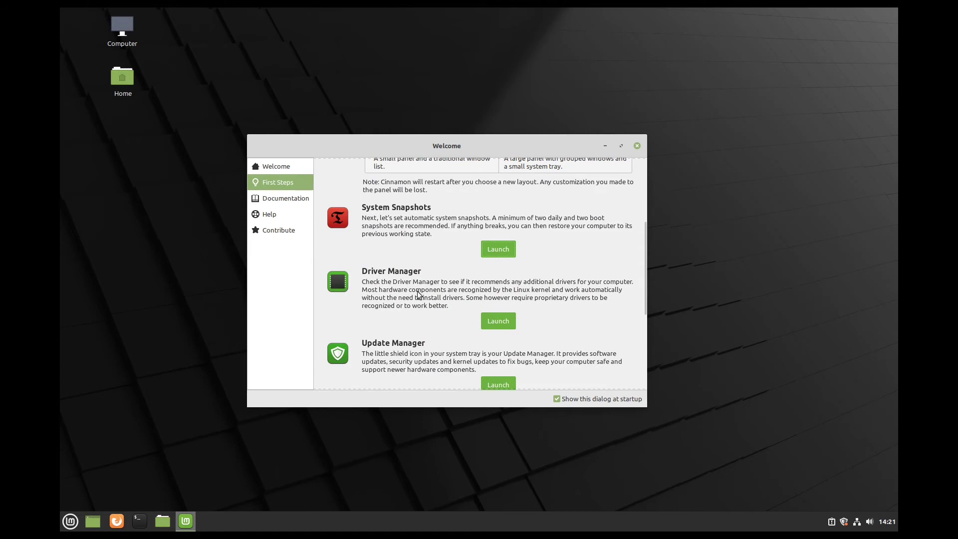
click(486, 318)
text(••••••)
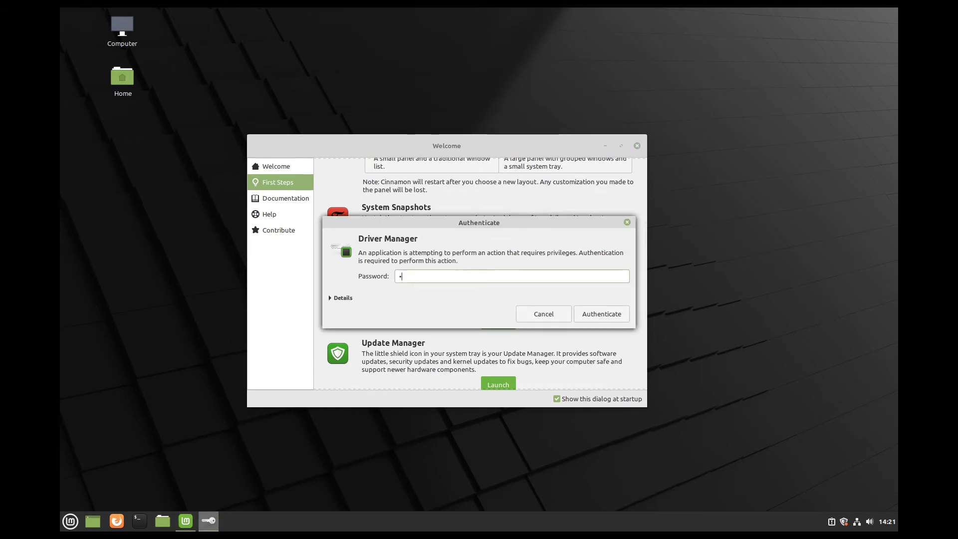
key(Return)
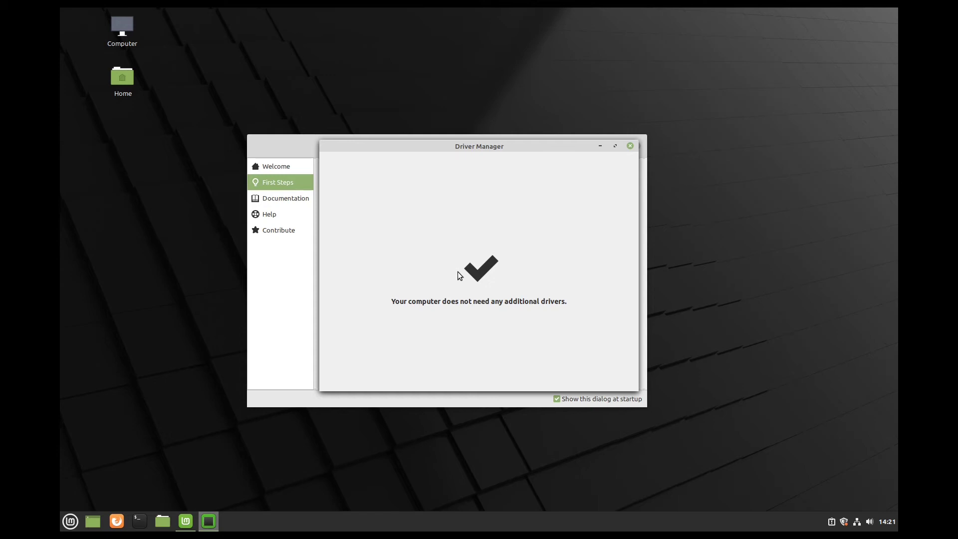
click(630, 146)
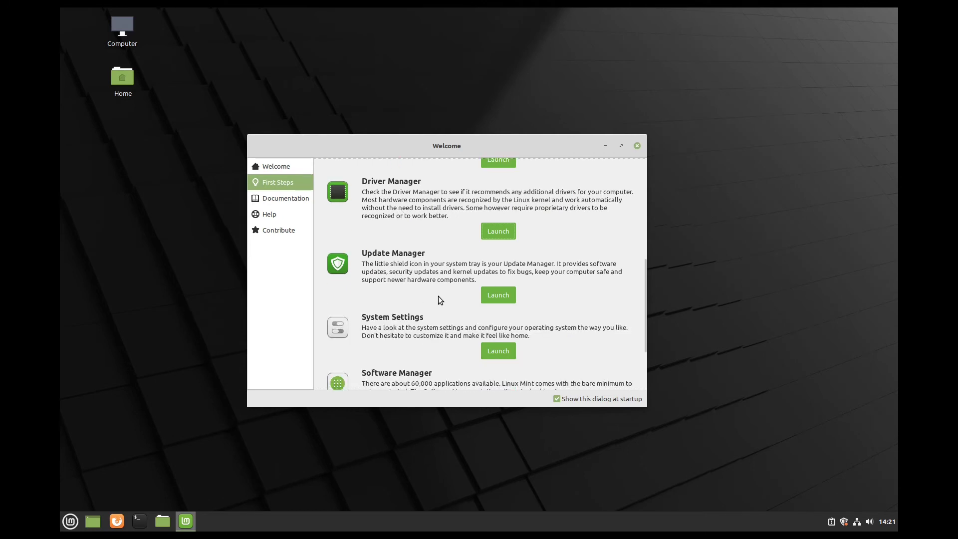
click(497, 295)
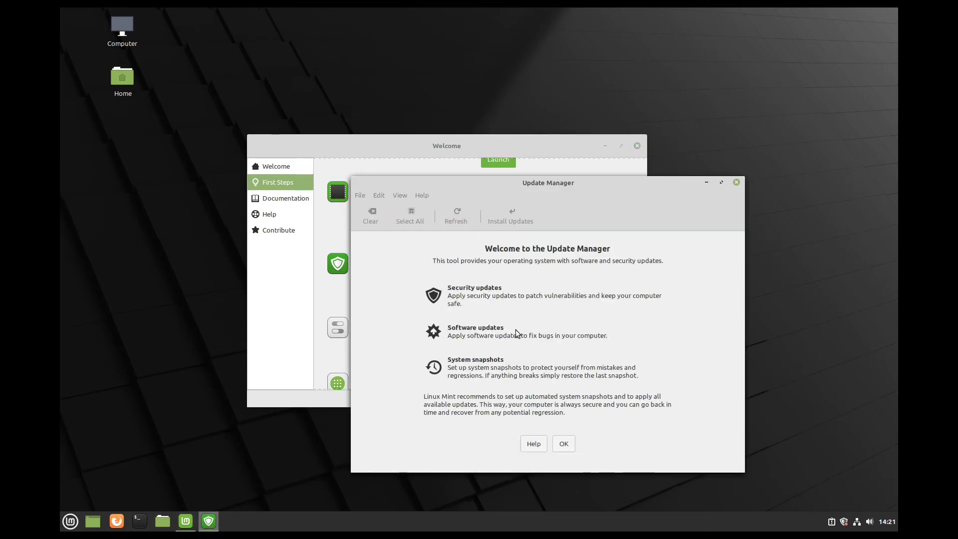
- Dismiss the Update Manager introduction and accept switching to a local mirror, authenticating with the password
click(563, 443)
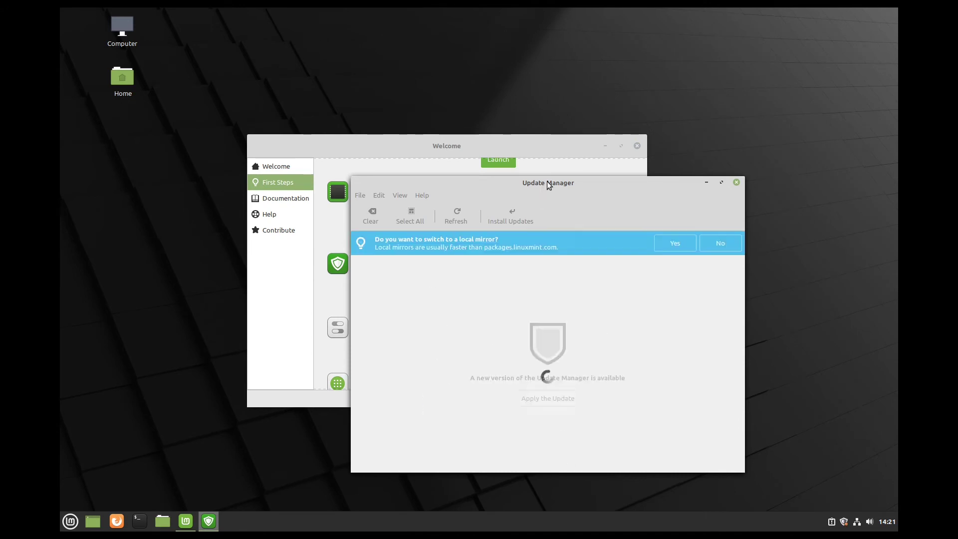
drag(547, 181, 483, 162)
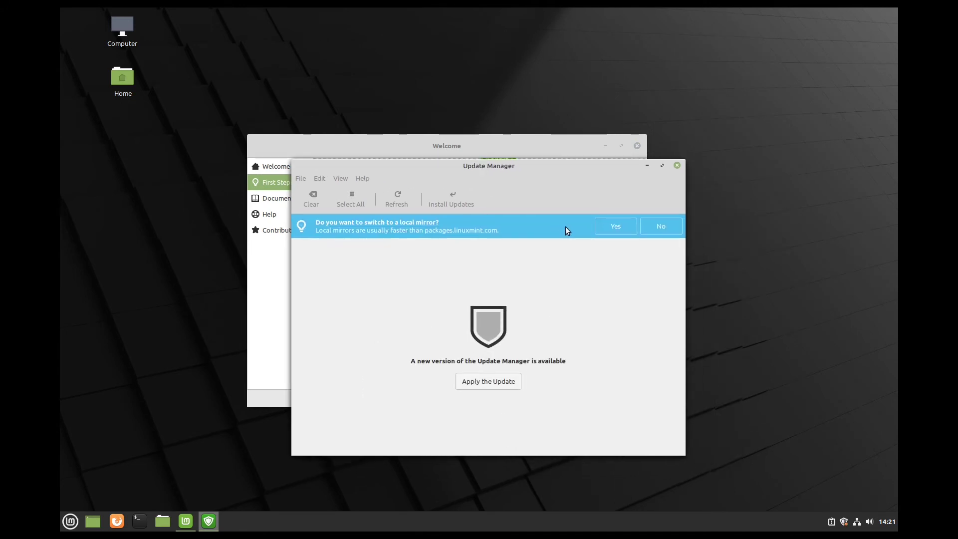
click(610, 227)
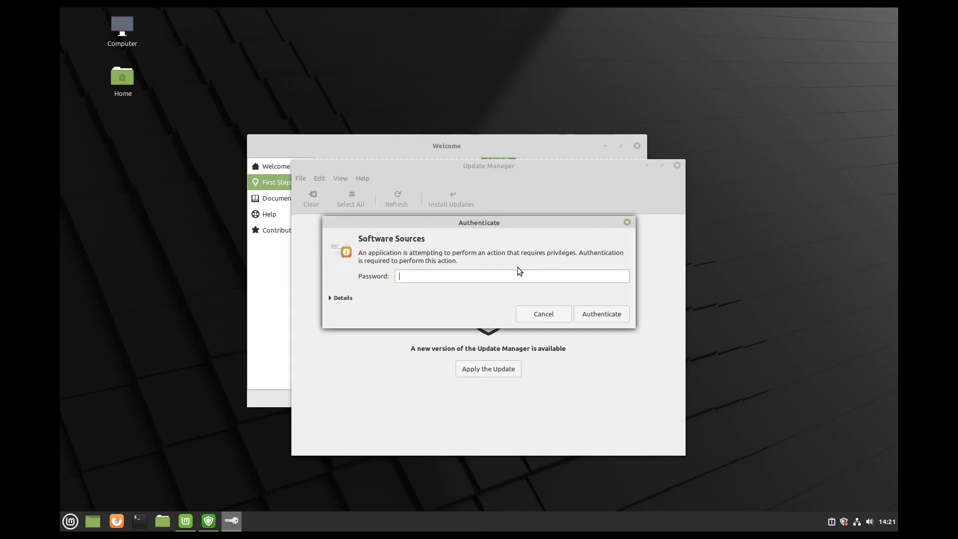
text(*******)
key(Return)
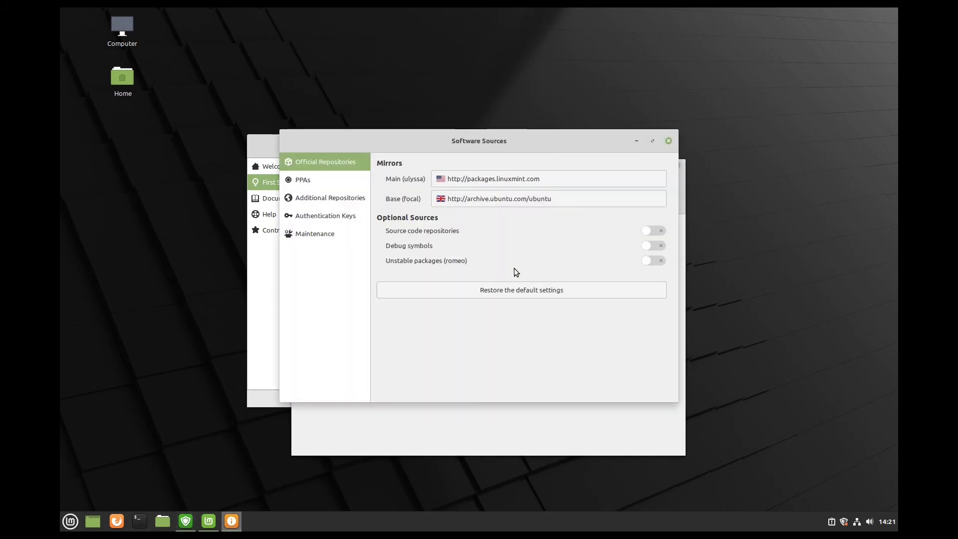
- Select ftp.fau.de for the Main and Base mirrors, refresh the APT cache, and close Software Sources
click(478, 181)
click(425, 218)
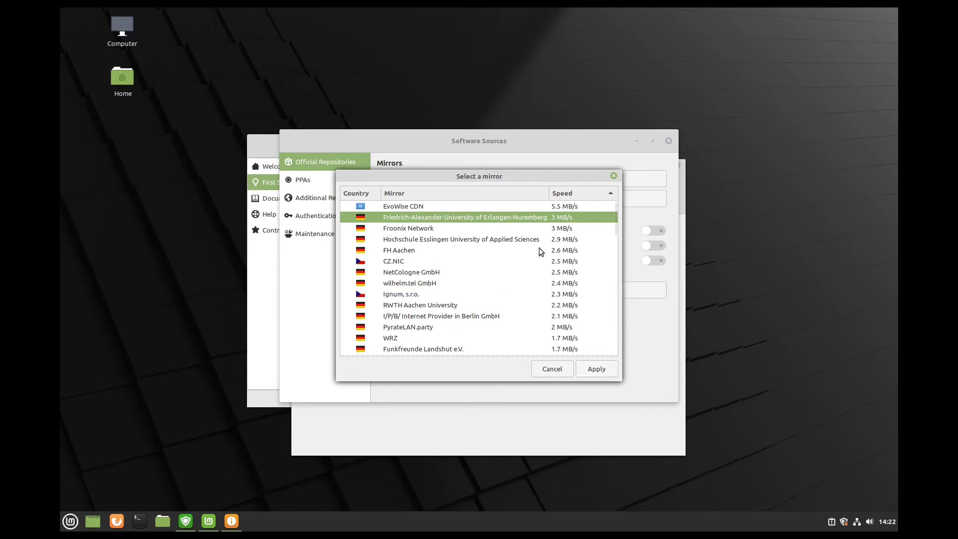
click(588, 369)
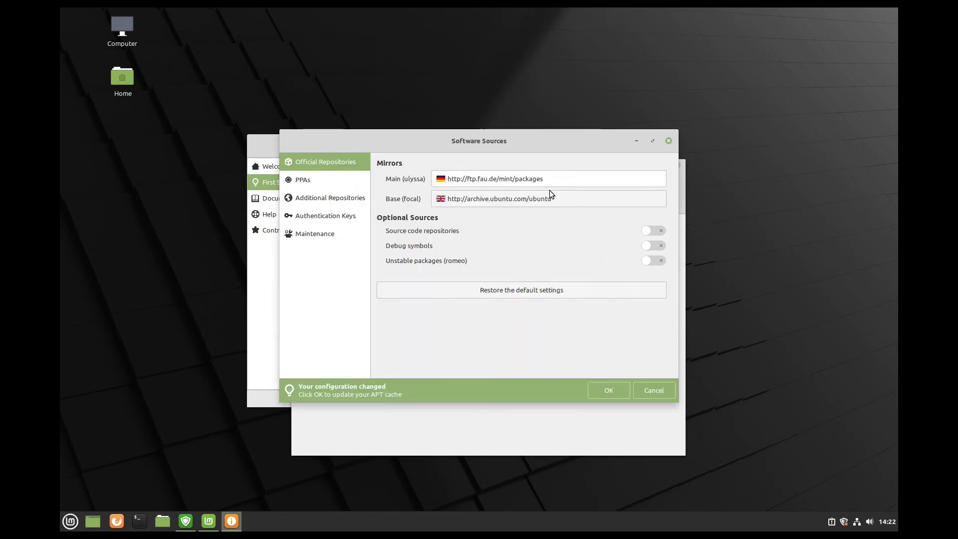
click(539, 196)
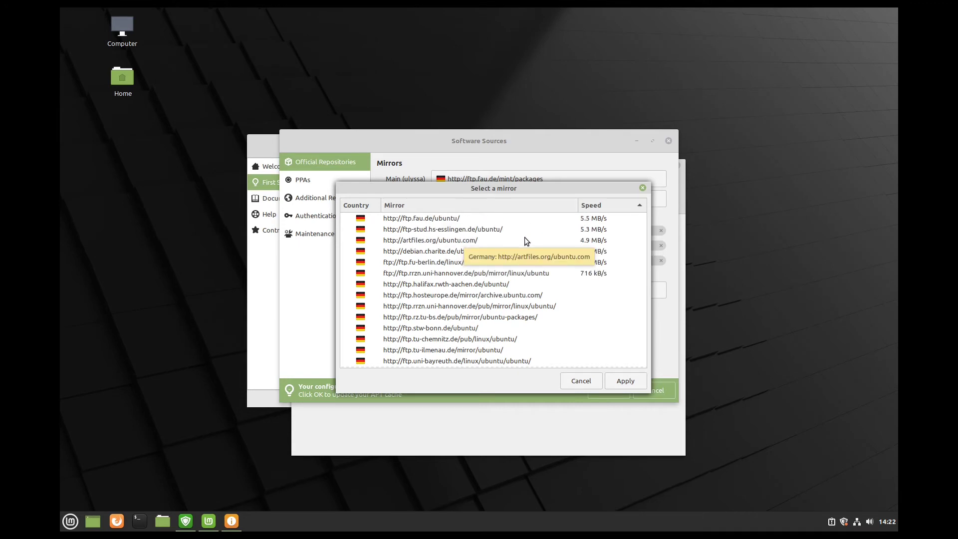
click(624, 381)
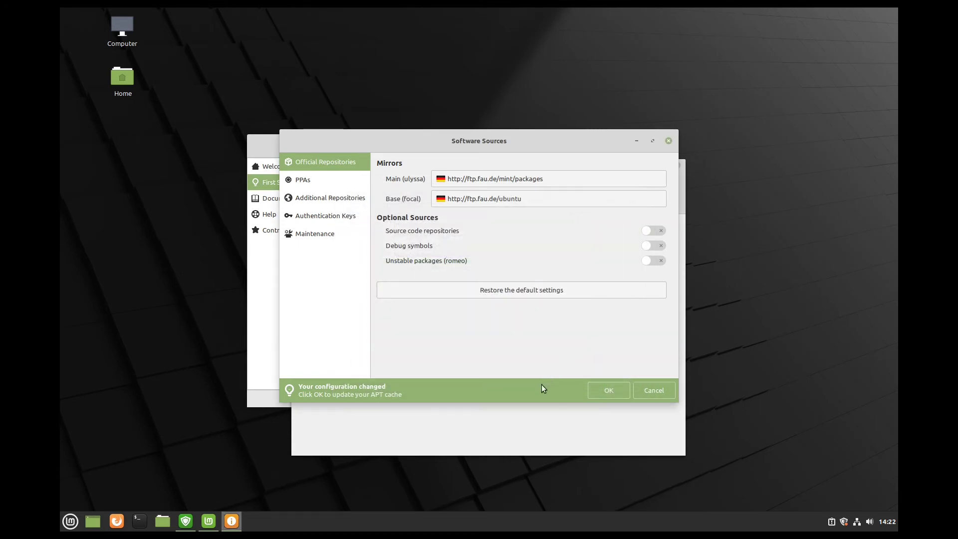
click(600, 393)
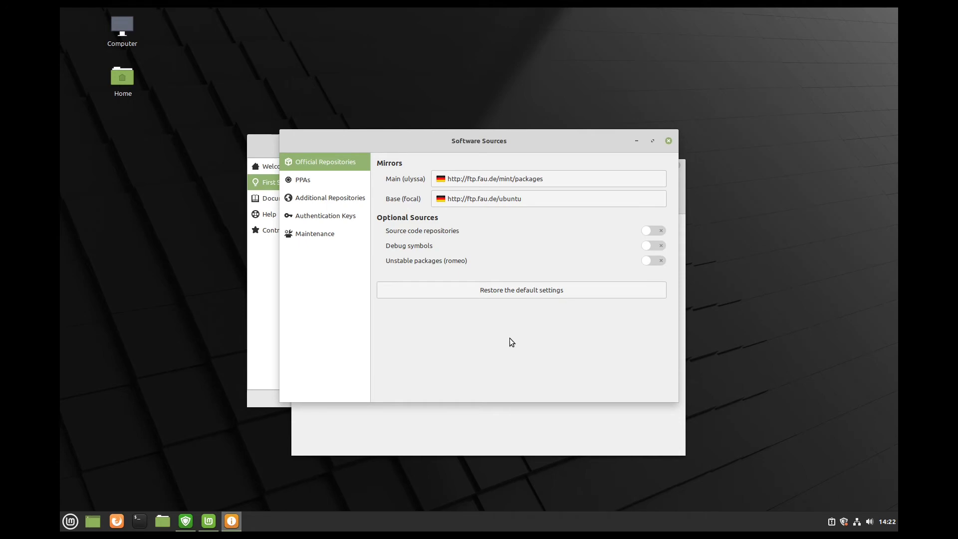
click(668, 141)
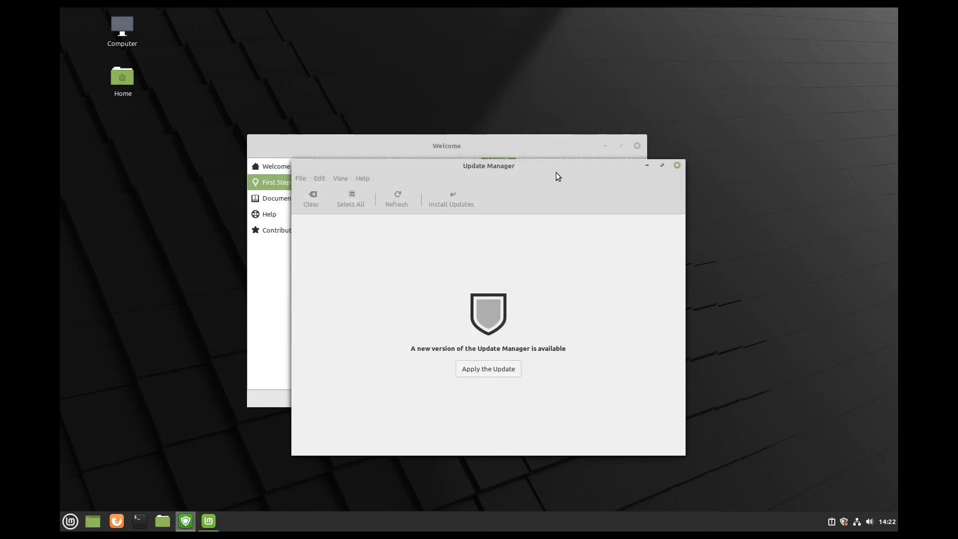
- Install the new Update Manager version with the password, then review the 73 listed updates
drag(556, 172, 527, 159)
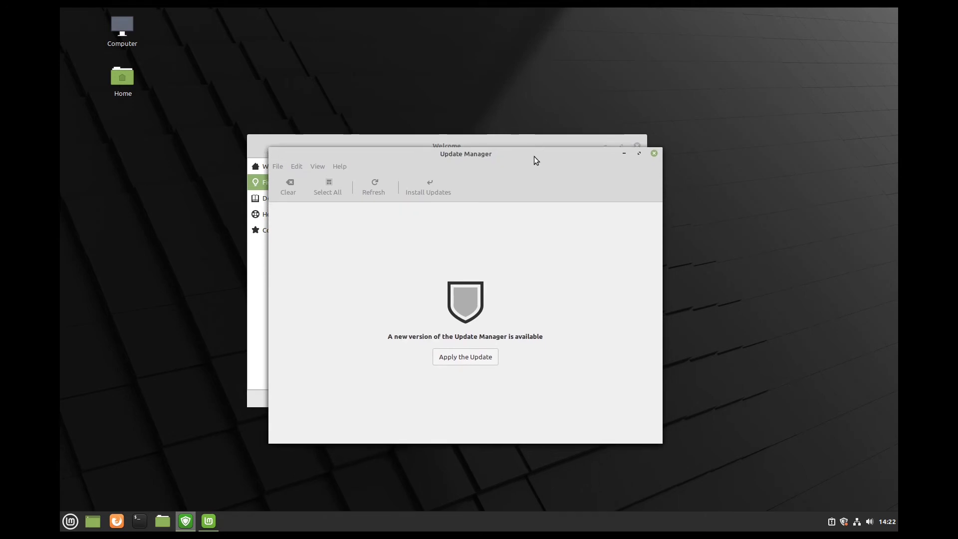
click(457, 358)
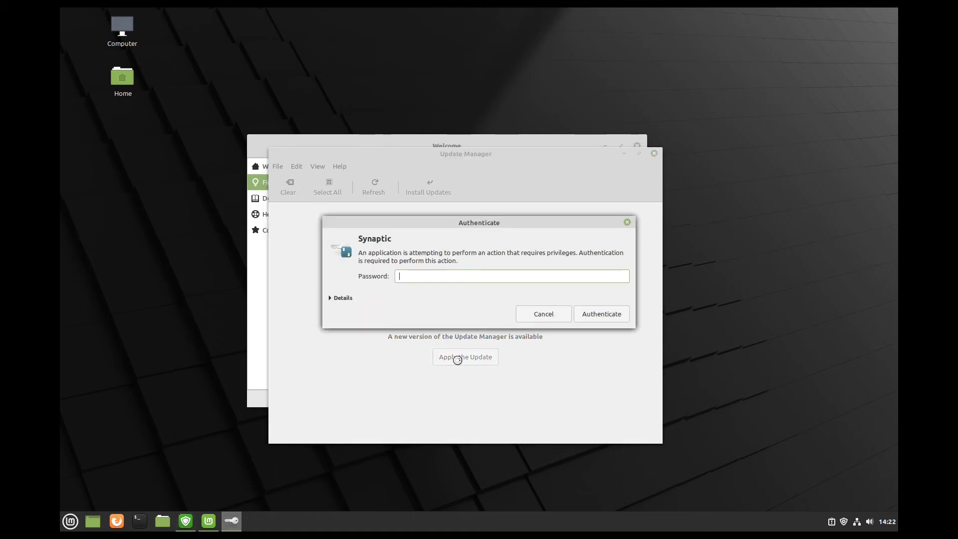
text(password)
key(Return)
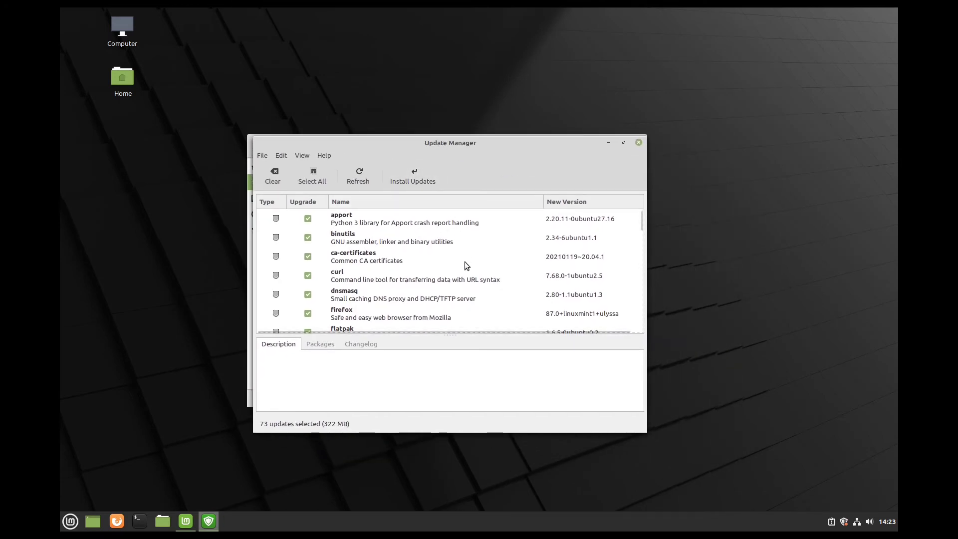
scroll(463, 262, down, 3)
scroll(462, 262, down, 10)
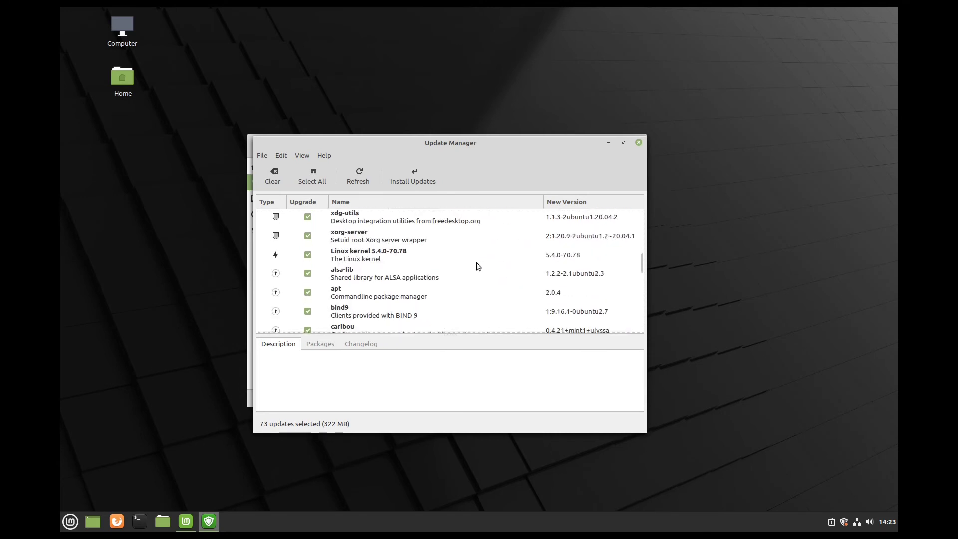
drag(641, 261, 633, 201)
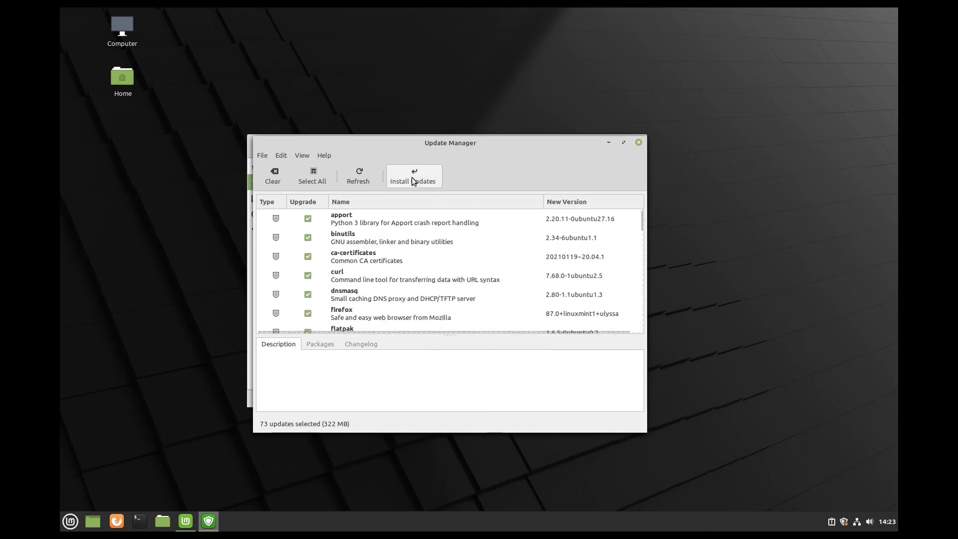
click(284, 156)
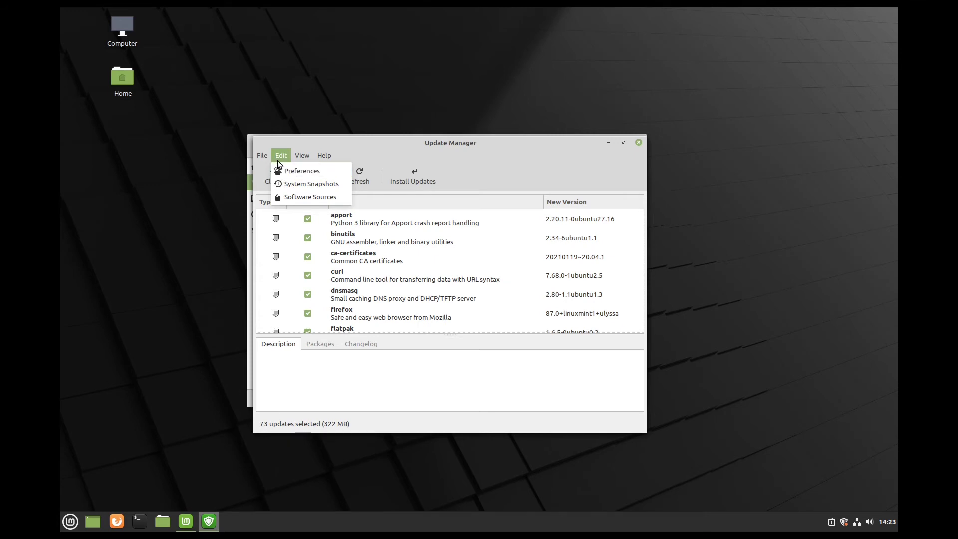
- Enable automatic updates and automatic removal of obsolete kernels in preferences, then close Update Manager
click(299, 171)
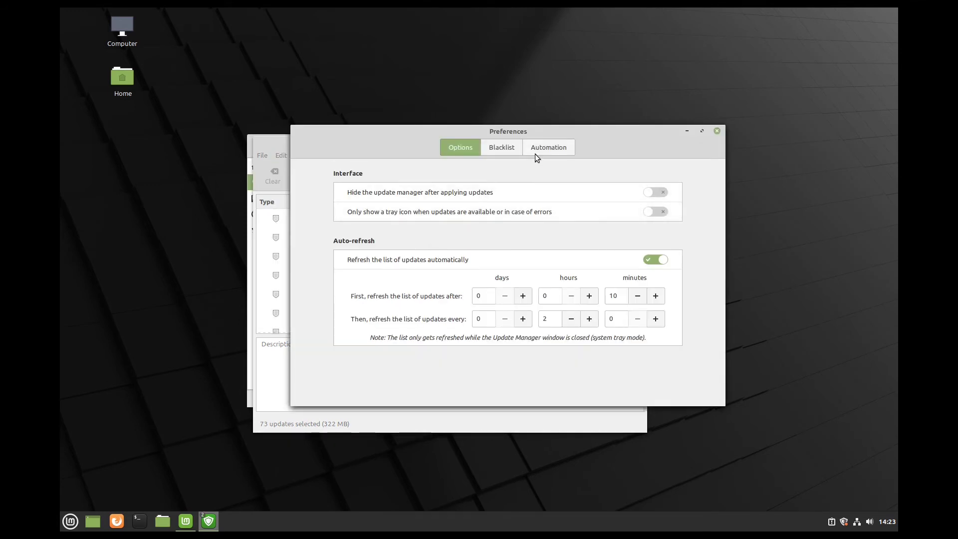
click(537, 148)
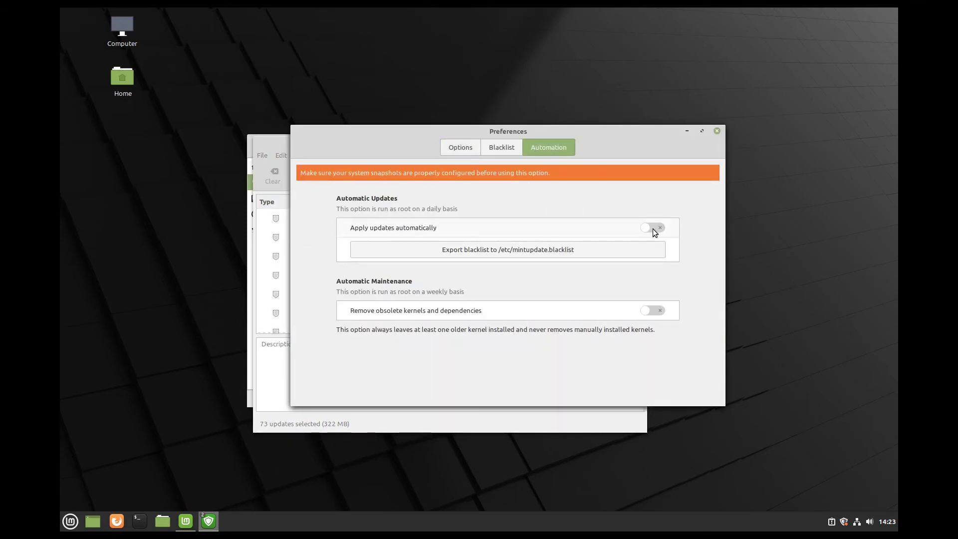
click(653, 228)
text(******)
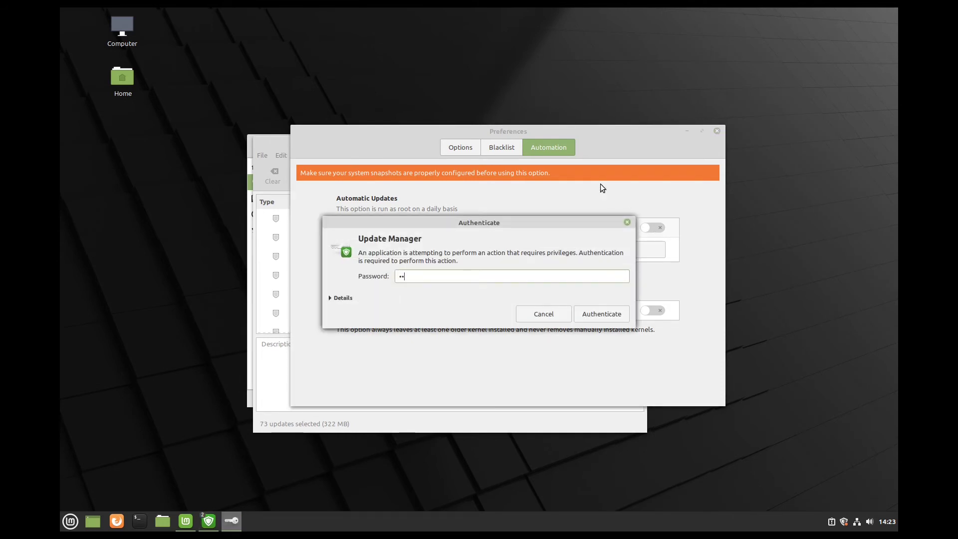
key(Return)
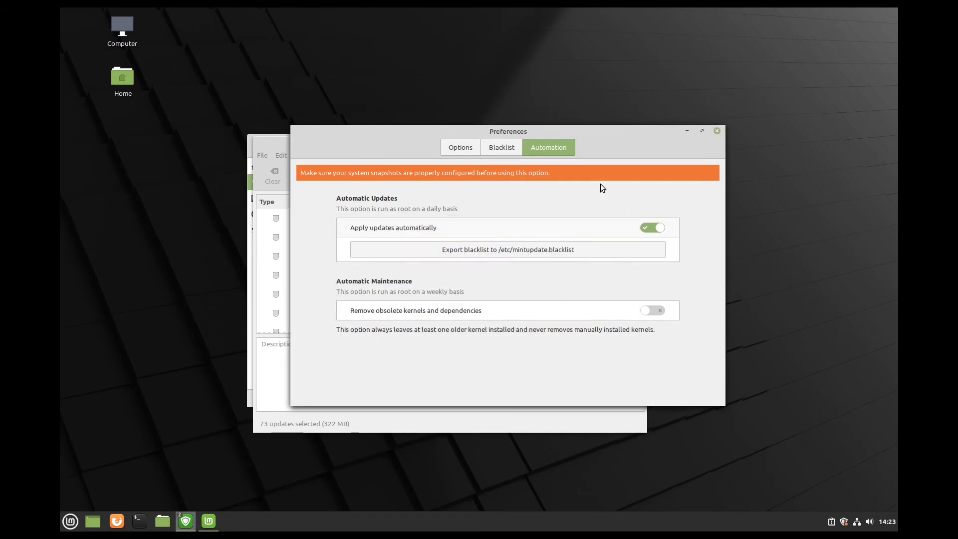
click(653, 309)
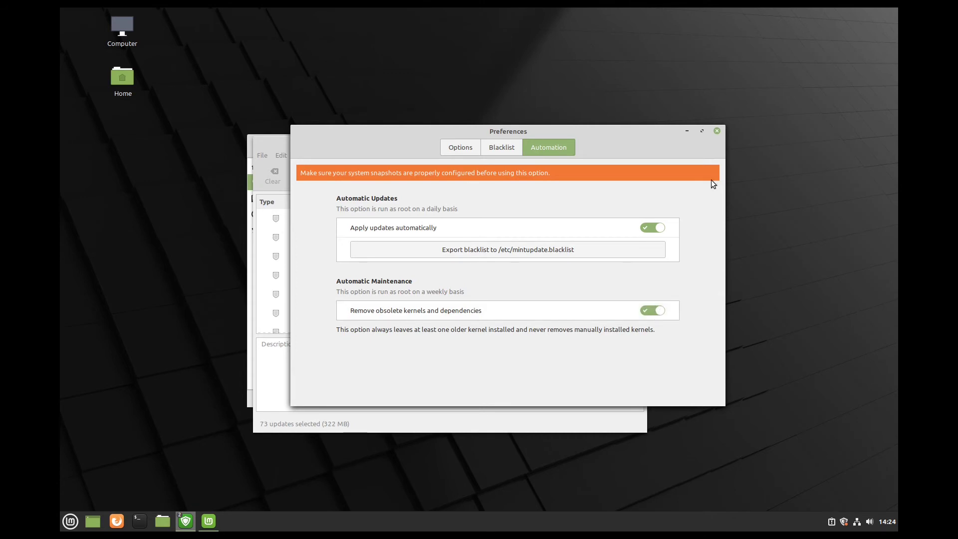
click(718, 132)
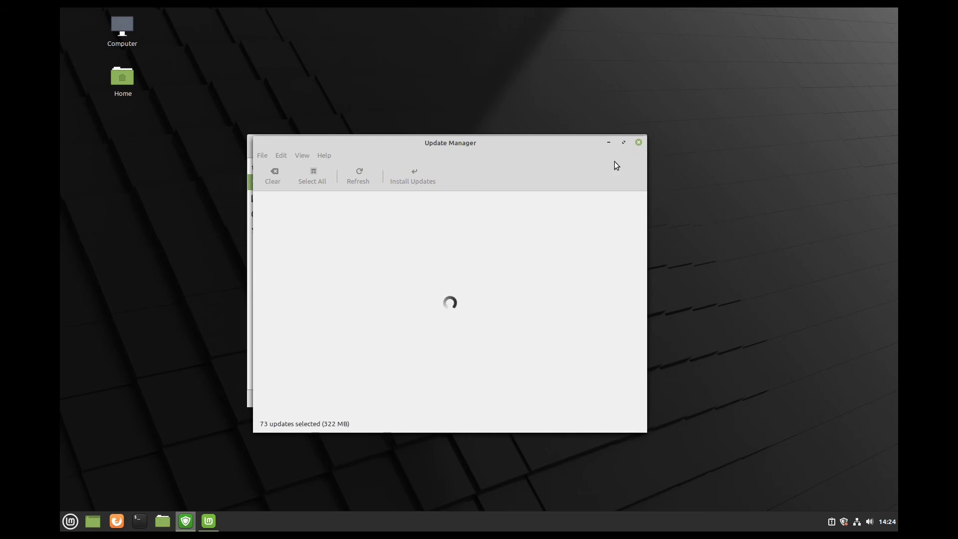
key(alt+F4)
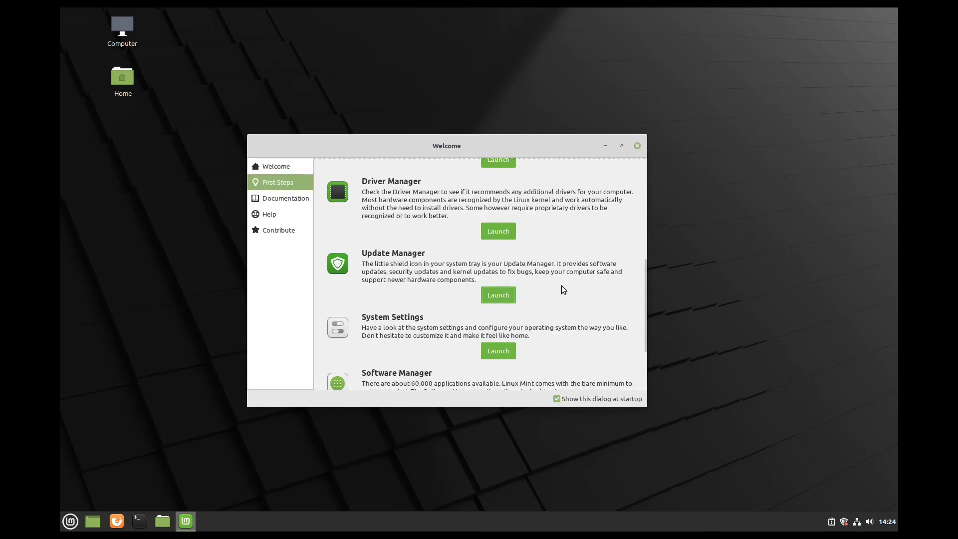
scroll(547, 270, down, 2)
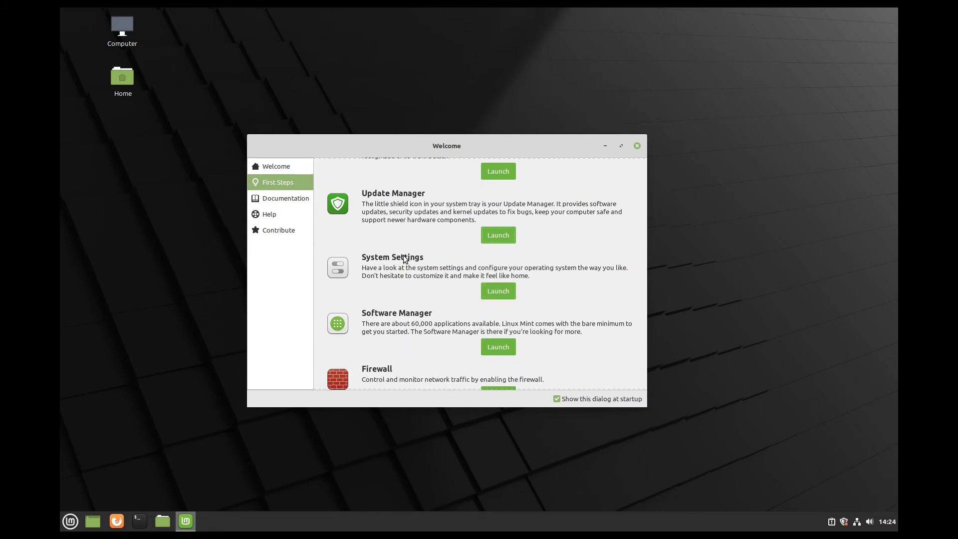
- Enable the bottom-right hot corner with 'Show all windows', try it out, and close System Settings
click(500, 294)
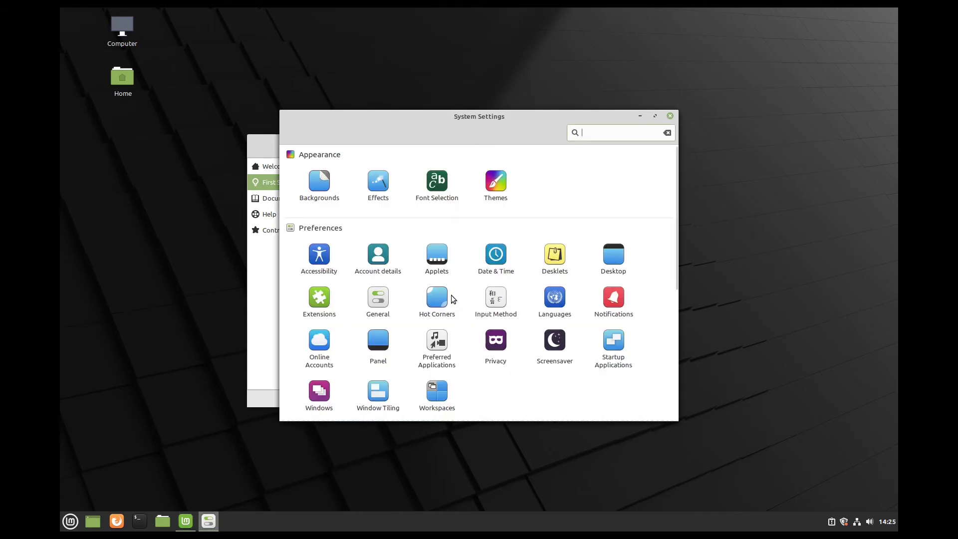
click(435, 298)
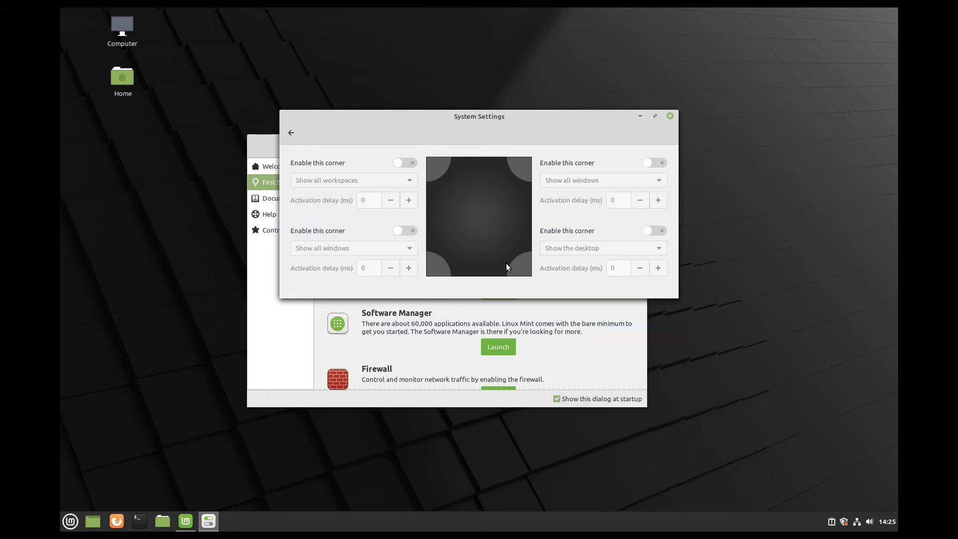
click(651, 229)
click(578, 248)
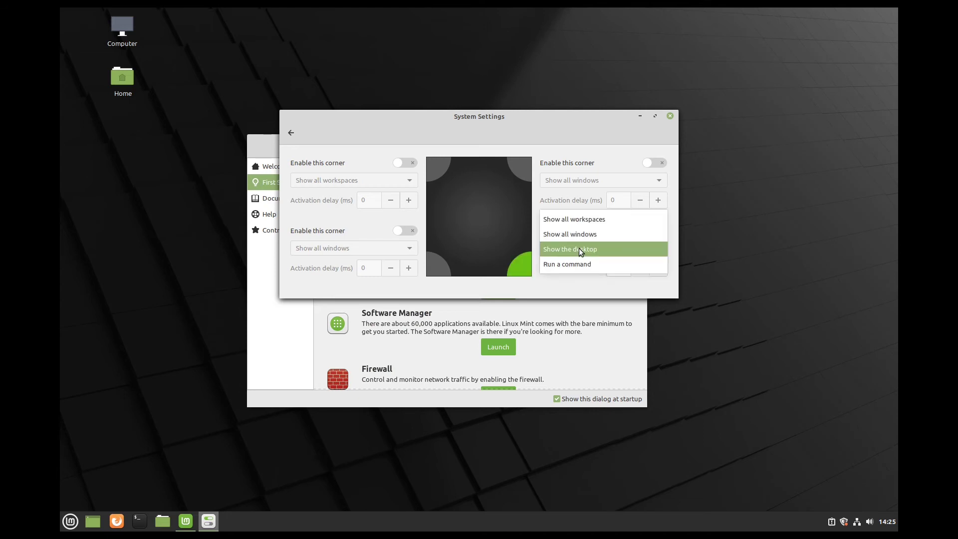
click(579, 234)
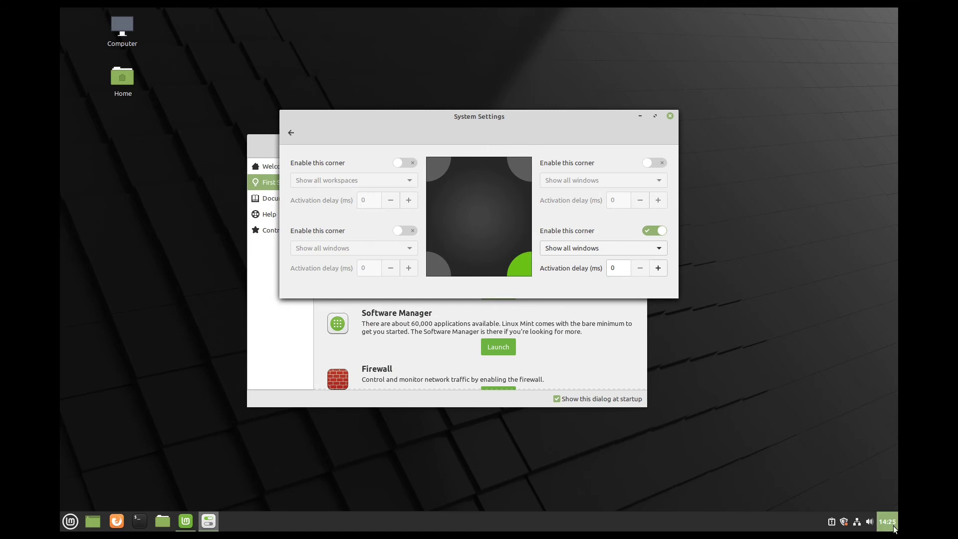
mouse_move(897, 530)
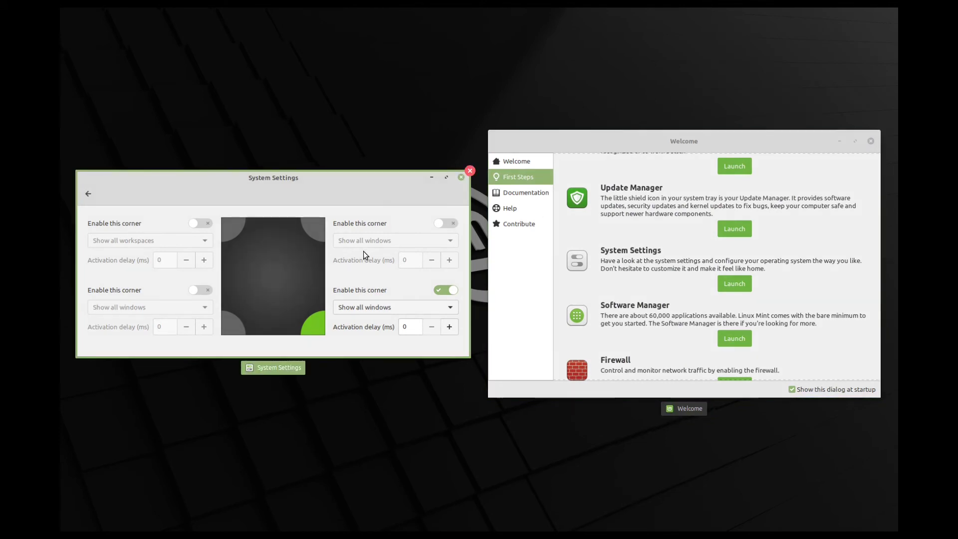
click(356, 200)
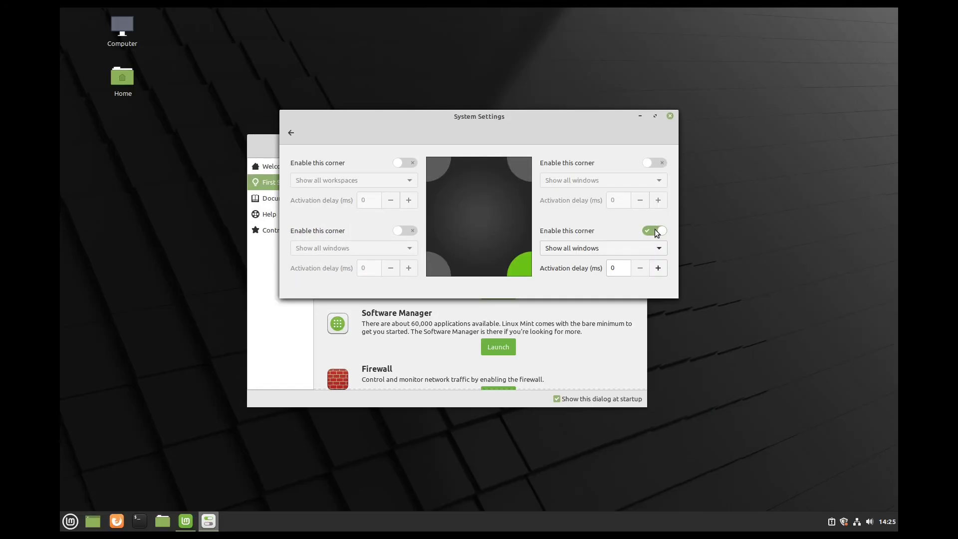
click(671, 117)
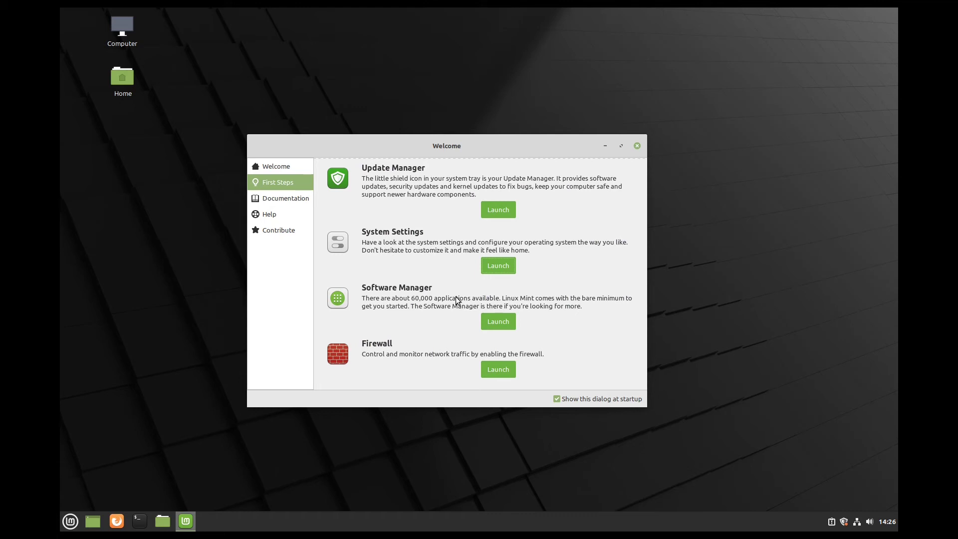
- Authenticate Firewall Configuration, turn the firewall on, and switch to the Public profile
click(494, 373)
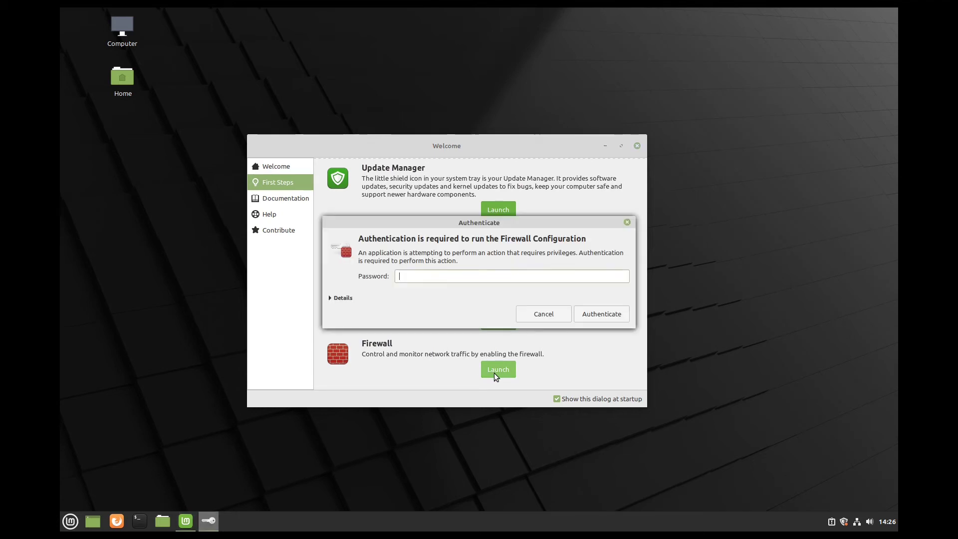
text(•••••••)
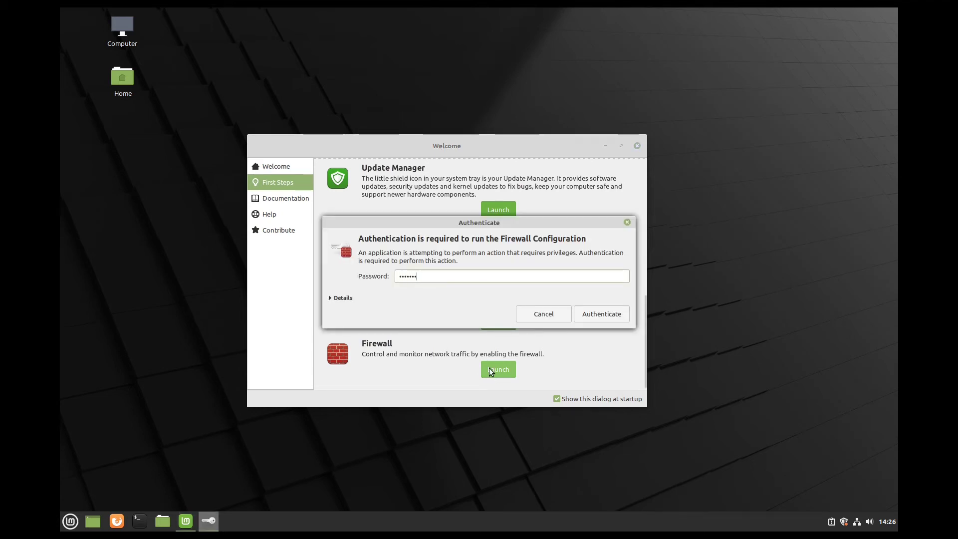
key(Return)
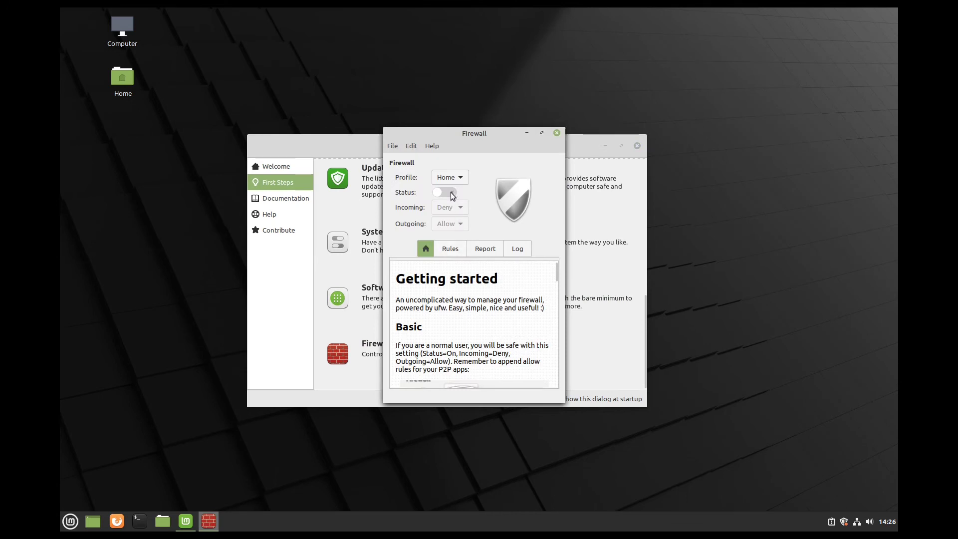
click(444, 192)
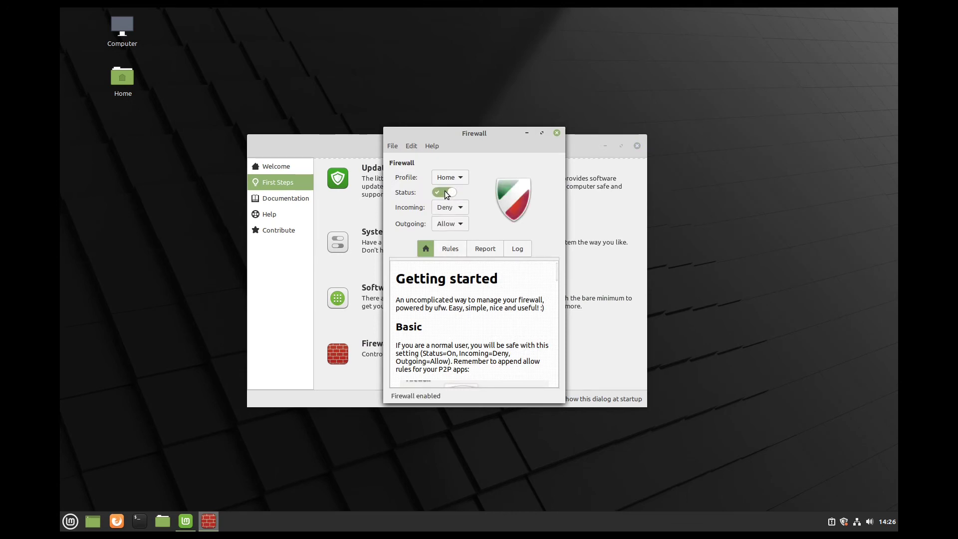
click(446, 178)
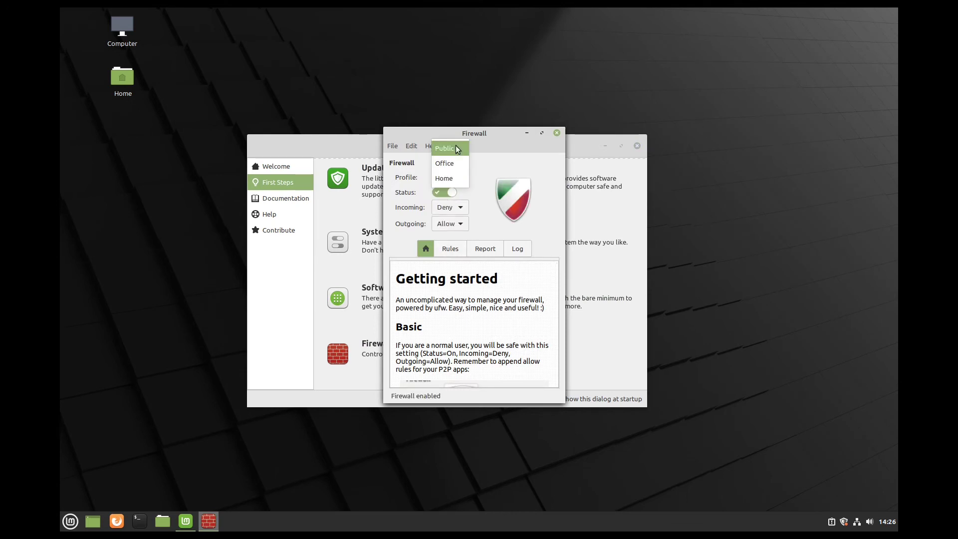
click(455, 148)
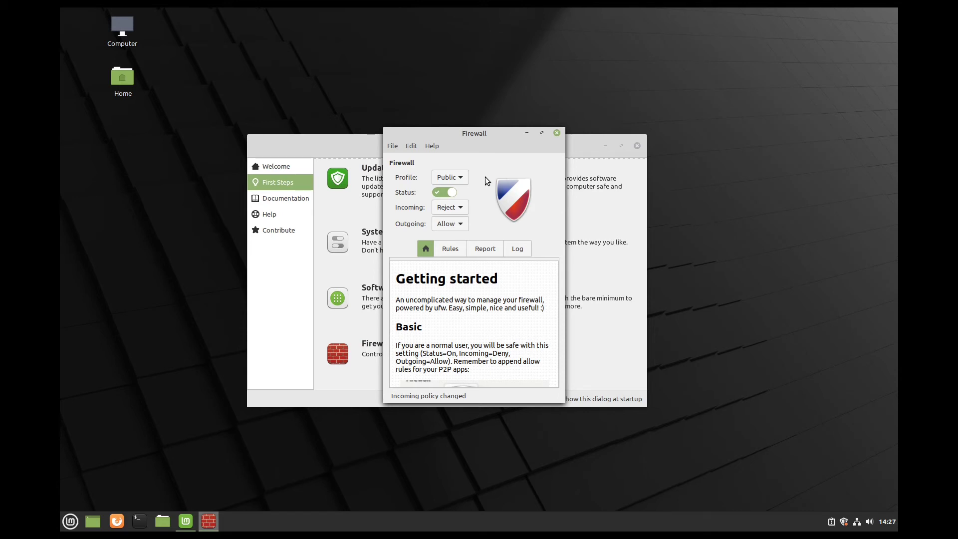
- Look at the Rules list, turn the firewall back off, and close Firewall and Welcome windows
click(453, 243)
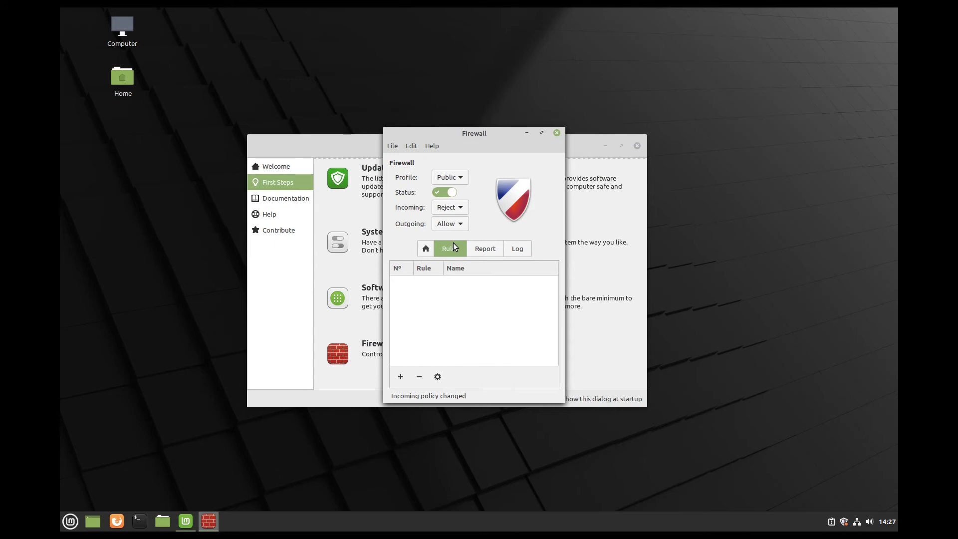
click(424, 249)
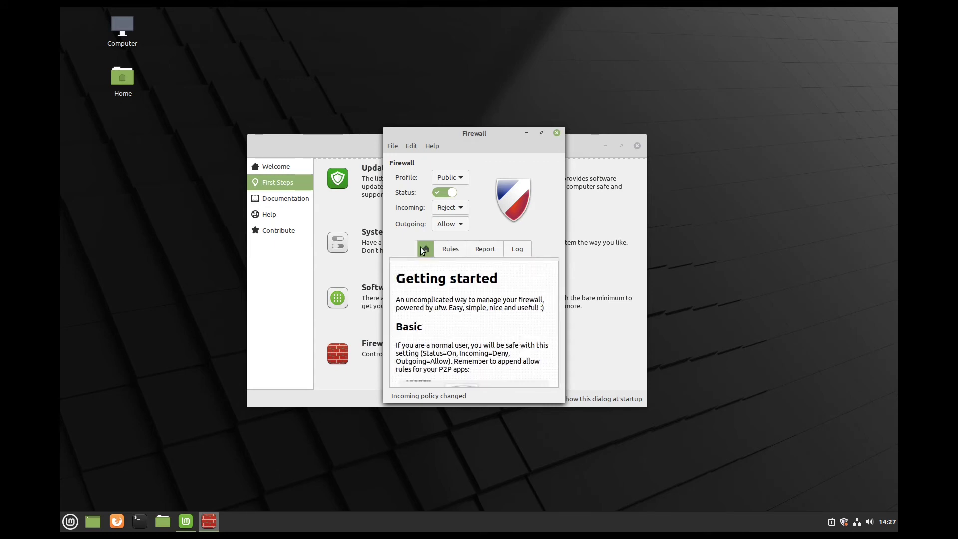
click(443, 193)
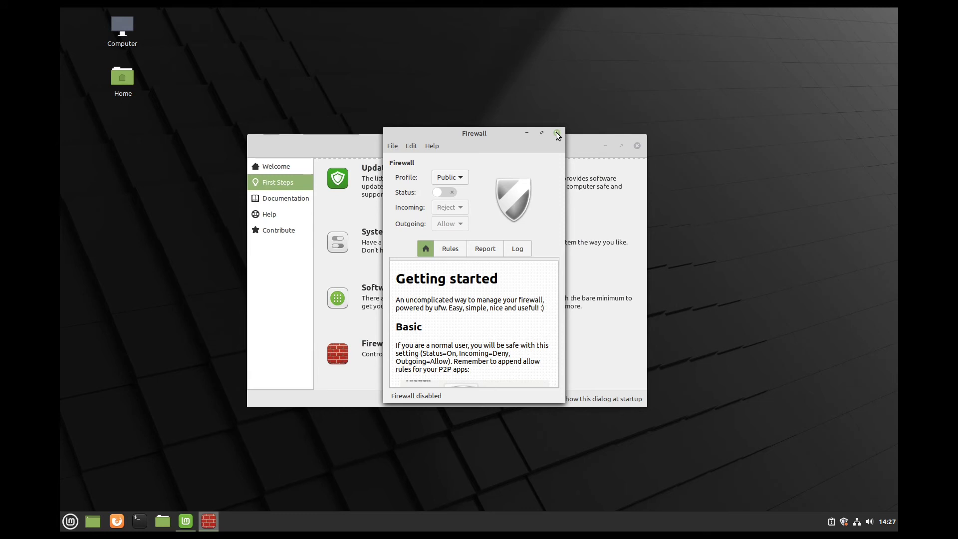
click(558, 135)
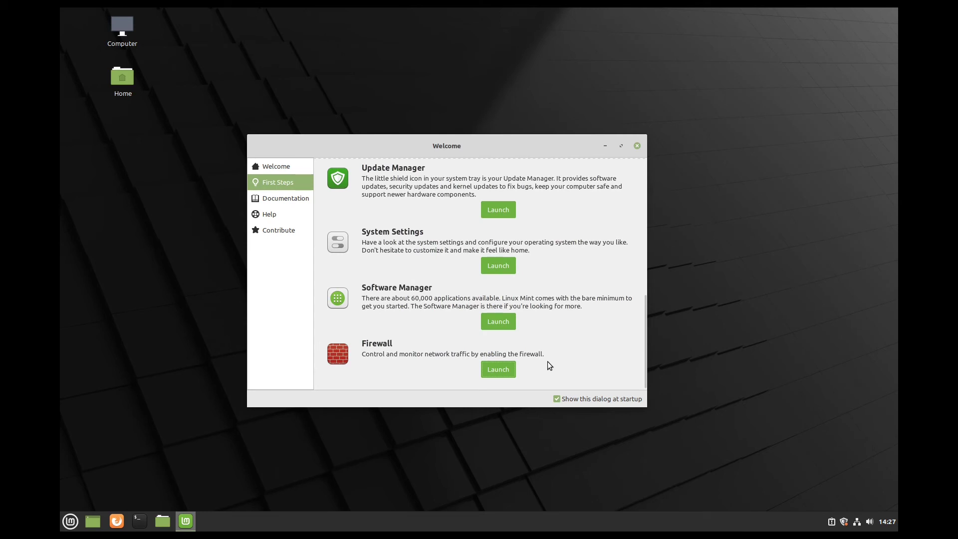
click(637, 146)
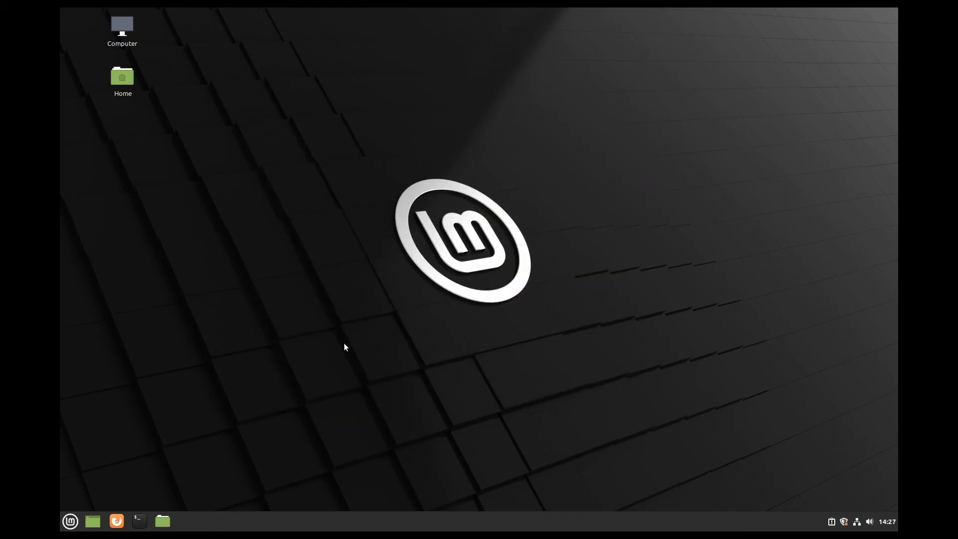
- Open a maximized dual-pane Files window and browse the 13 GB Volume's home to the user's folder
click(163, 521)
double_click(542, 125)
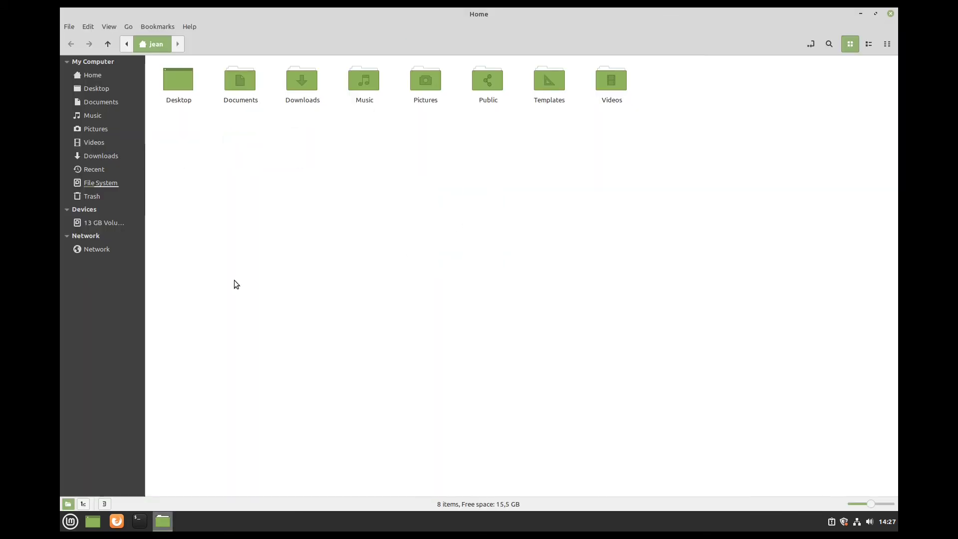
drag(143, 312, 167, 303)
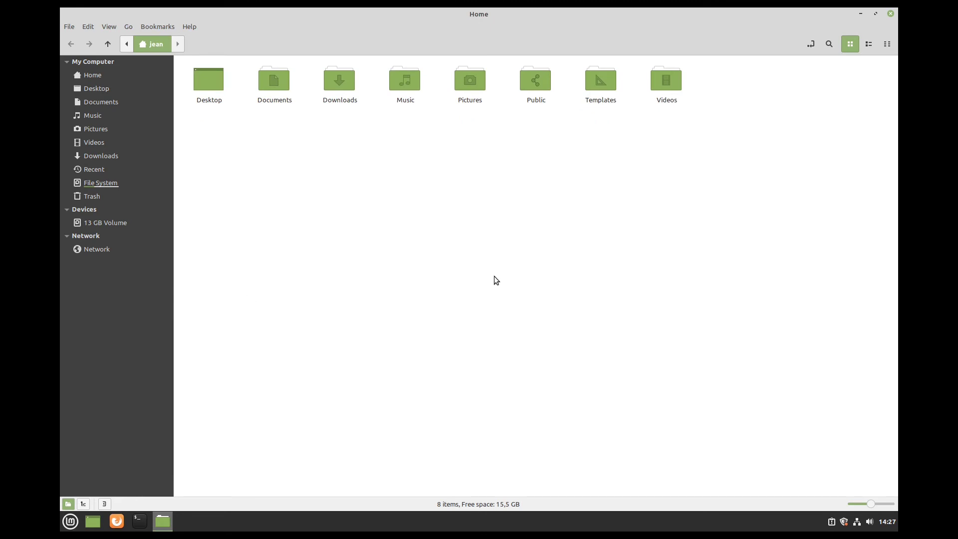
key(F3)
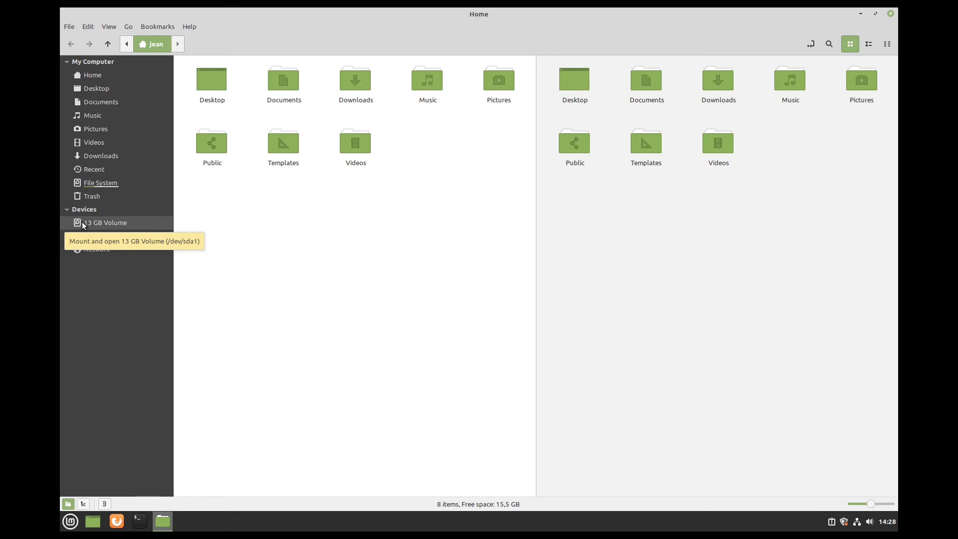
click(104, 222)
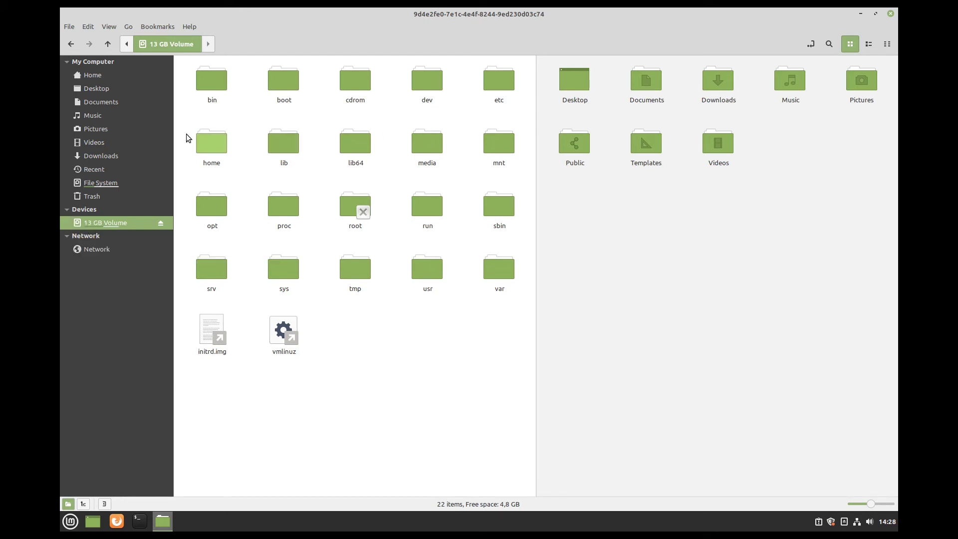
double_click(202, 137)
double_click(203, 78)
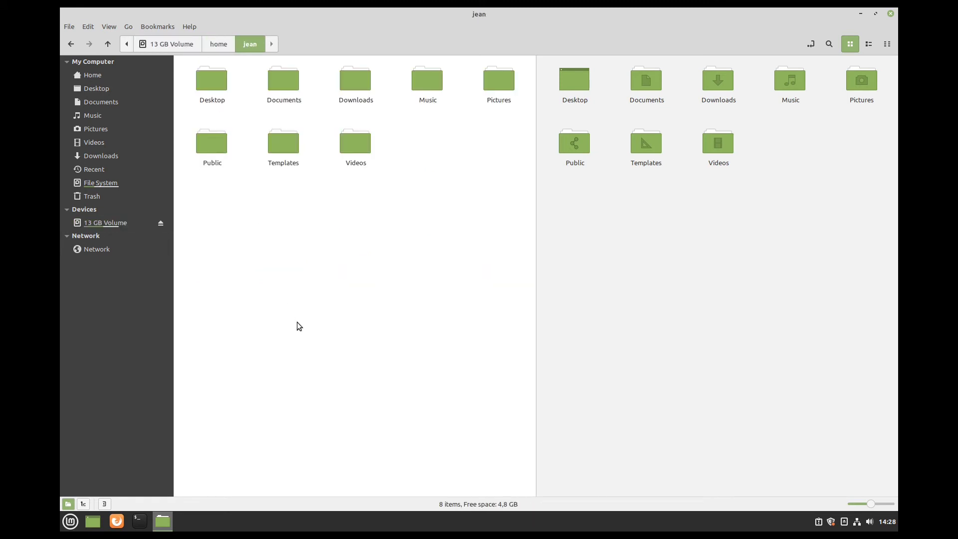
- Show hidden files in the old home folder and copy all 26 of its items
right_click(394, 199)
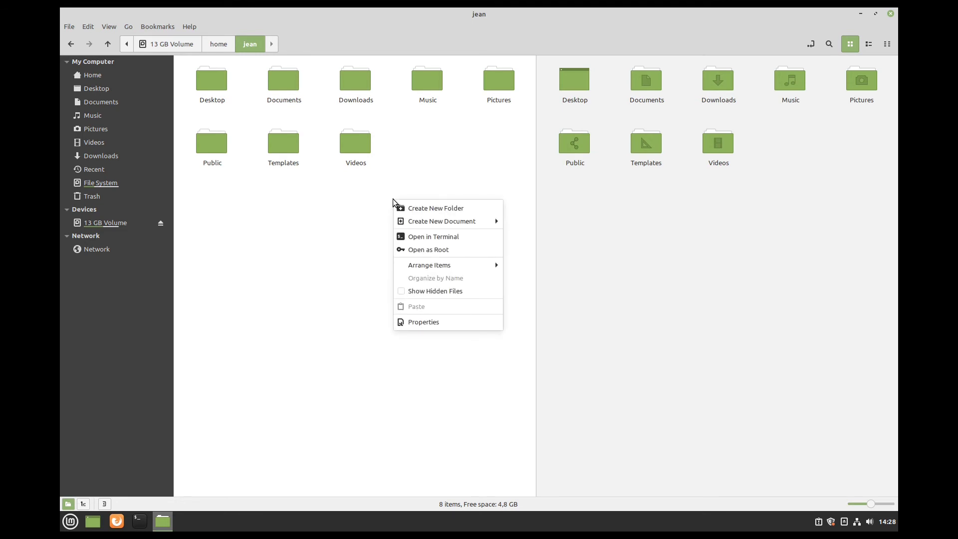
click(444, 294)
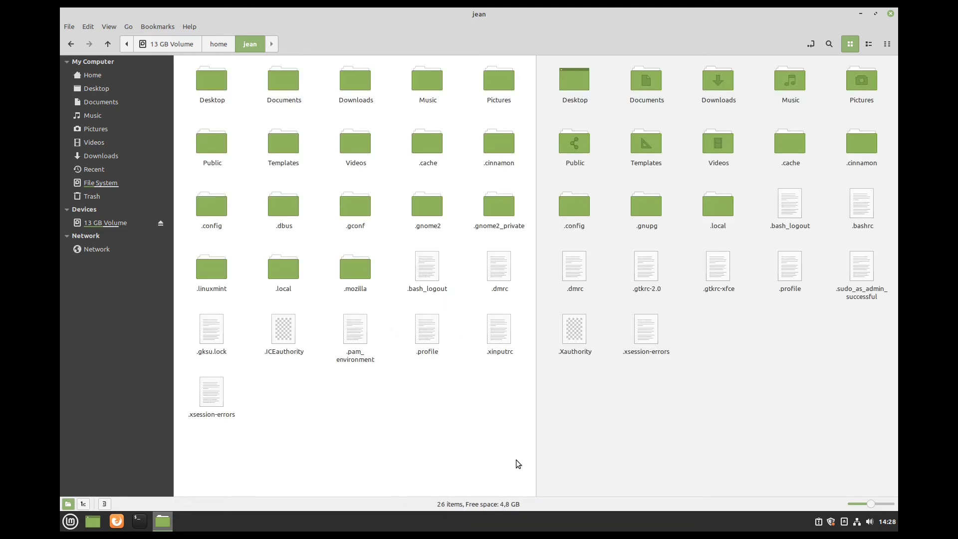
drag(515, 459, 177, 60)
right_click(351, 147)
click(376, 185)
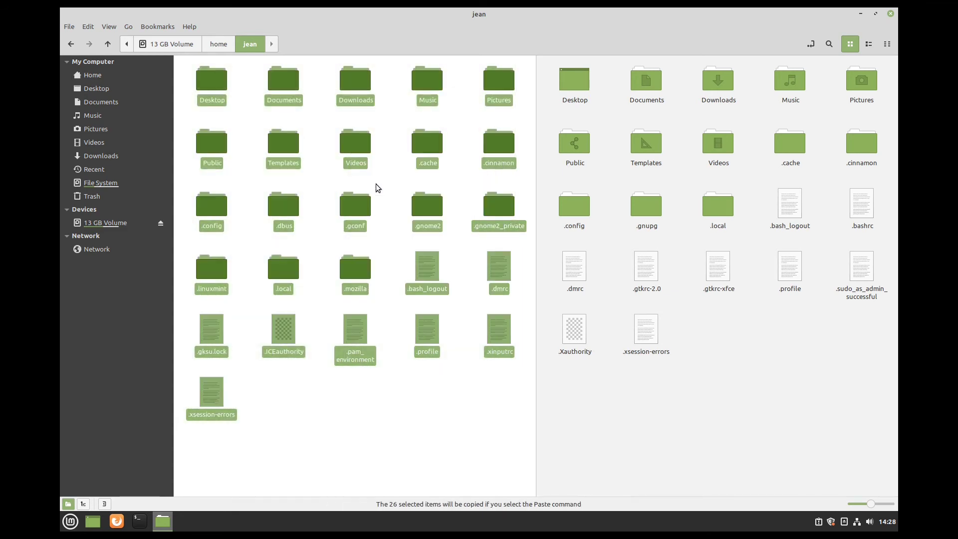
- Paste the items into the current home, merging all folders and replacing all conflicting files
click(690, 212)
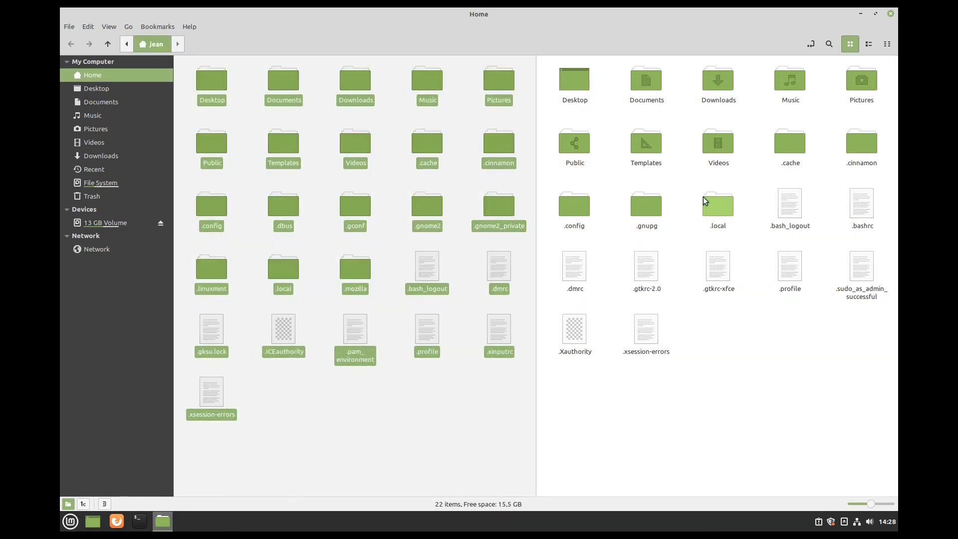
right_click(767, 361)
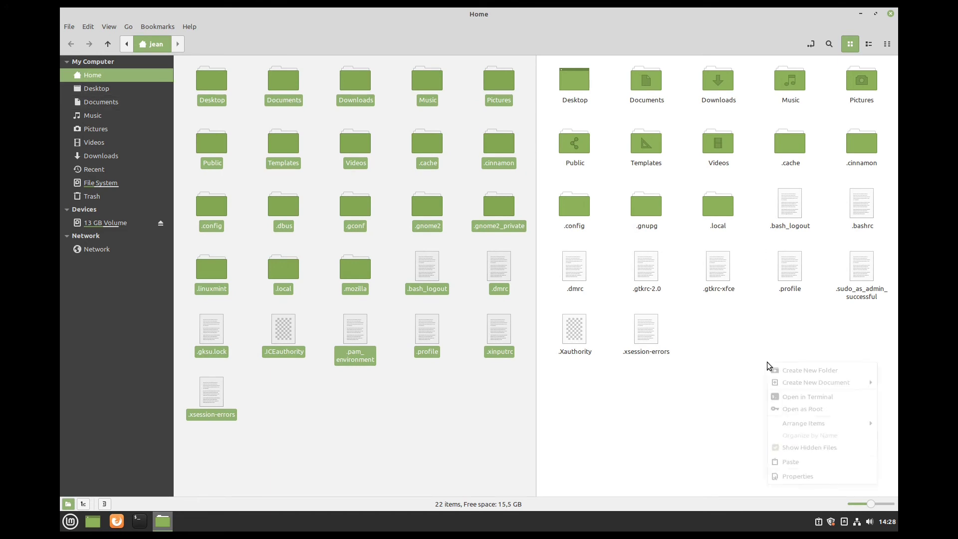
click(790, 469)
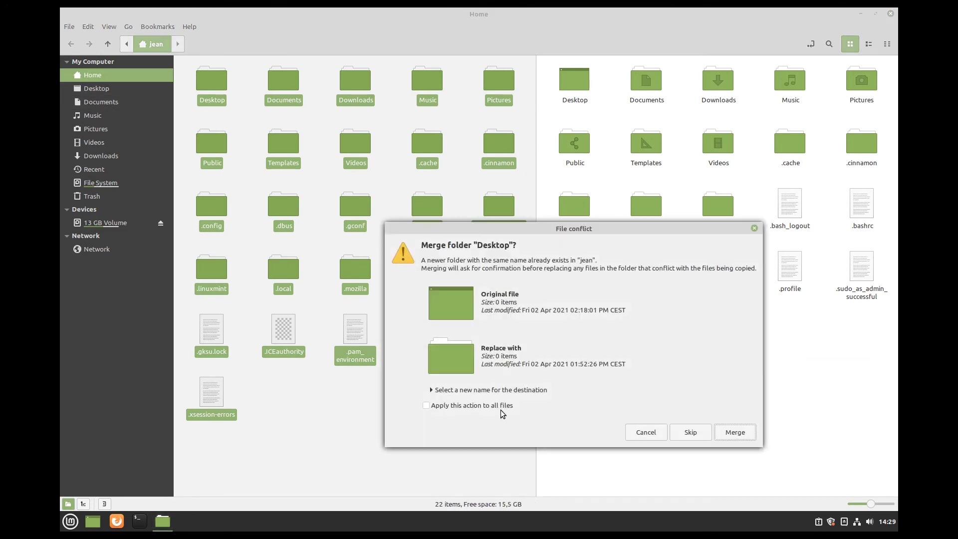
click(445, 406)
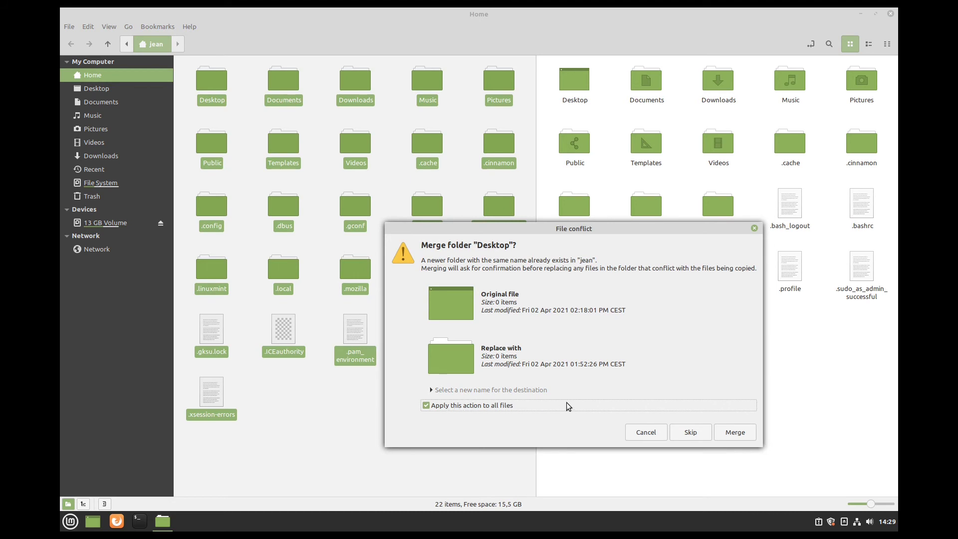
click(744, 436)
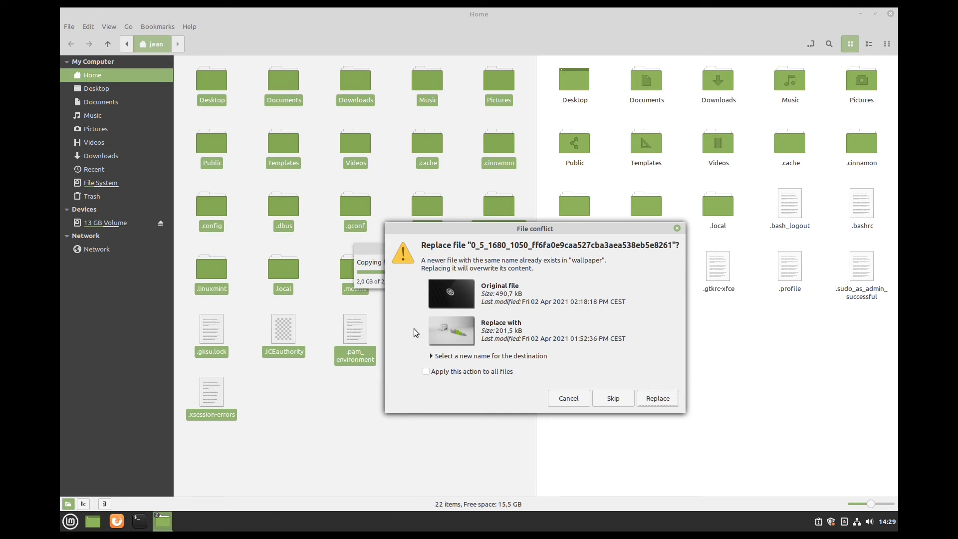
click(425, 371)
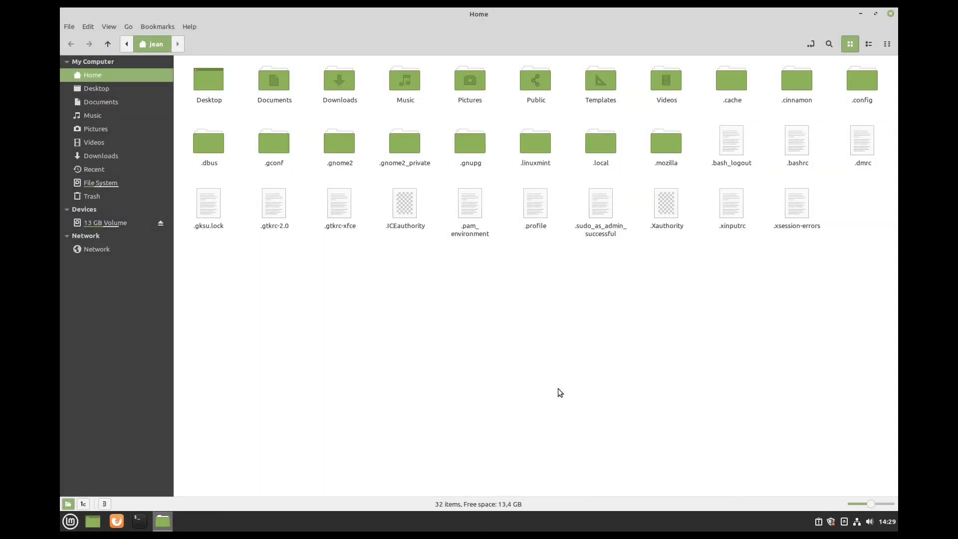
- Delete the .gnome2 and .gnome2_private folders, turn off Show Hidden Files, and close Nemo
drag(436, 134, 330, 144)
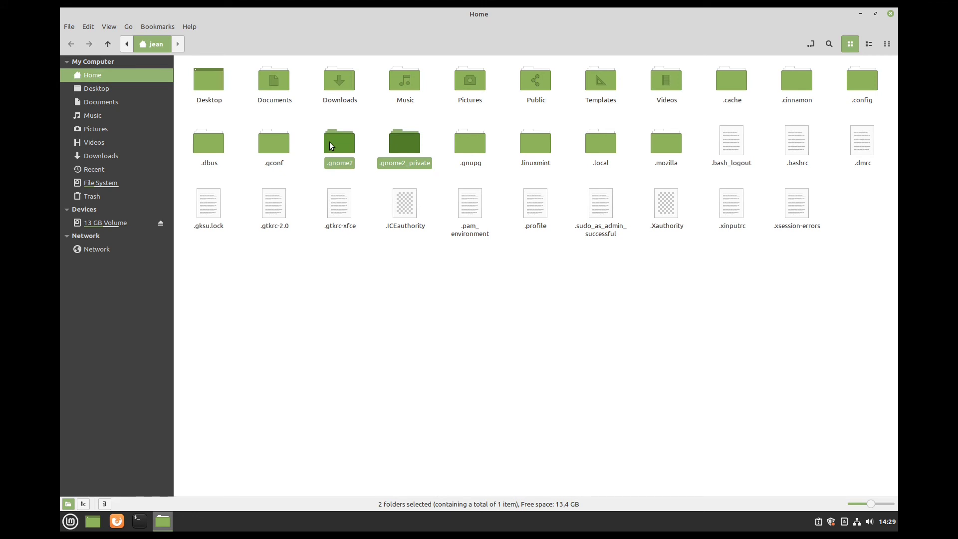
key(Delete)
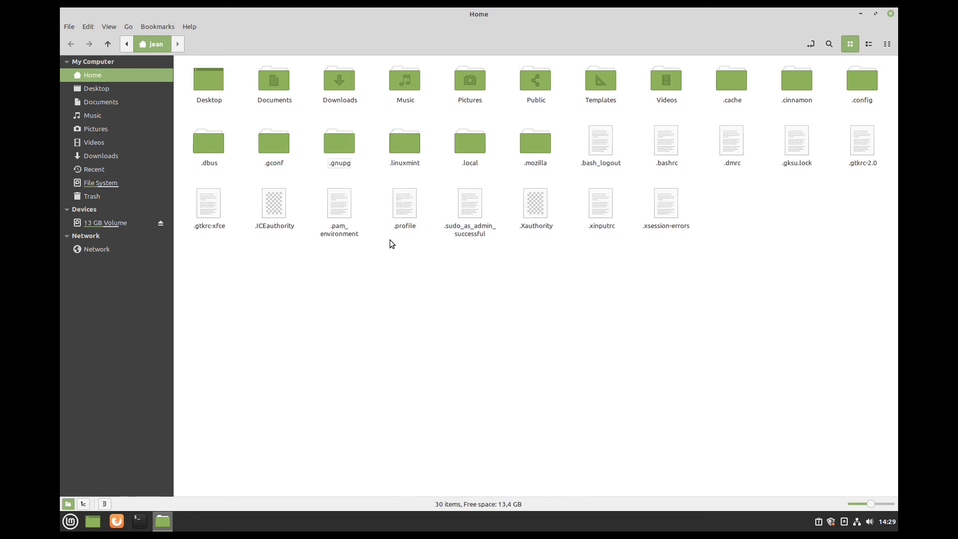
right_click(420, 269)
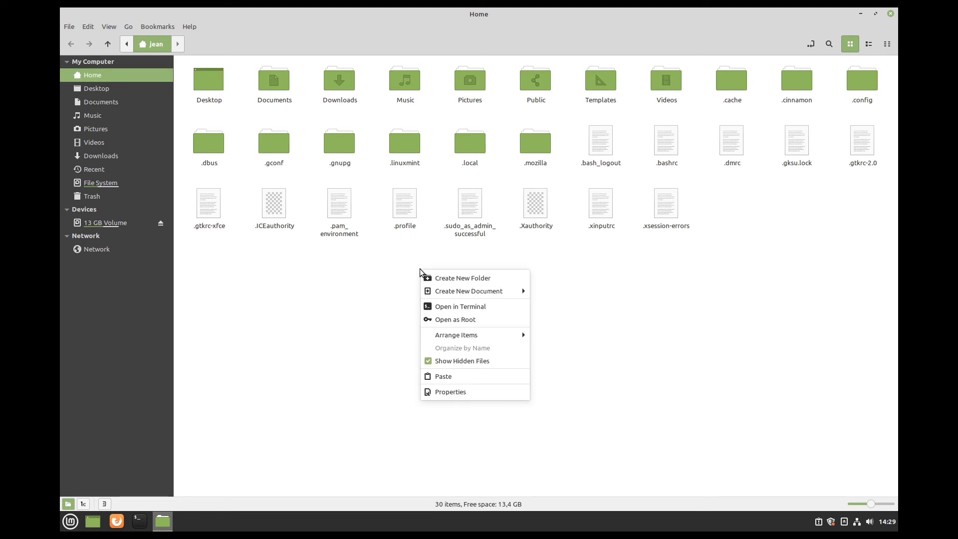
click(473, 362)
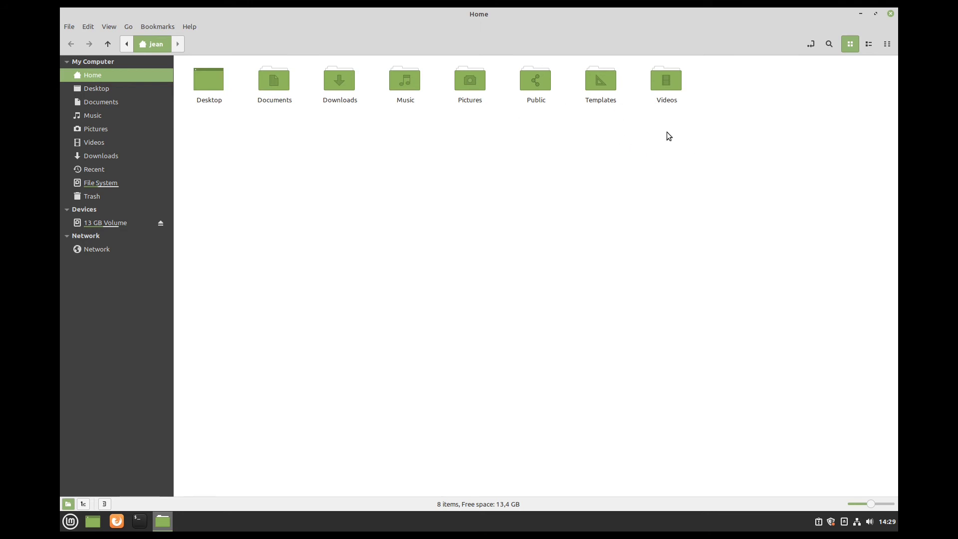
click(891, 14)
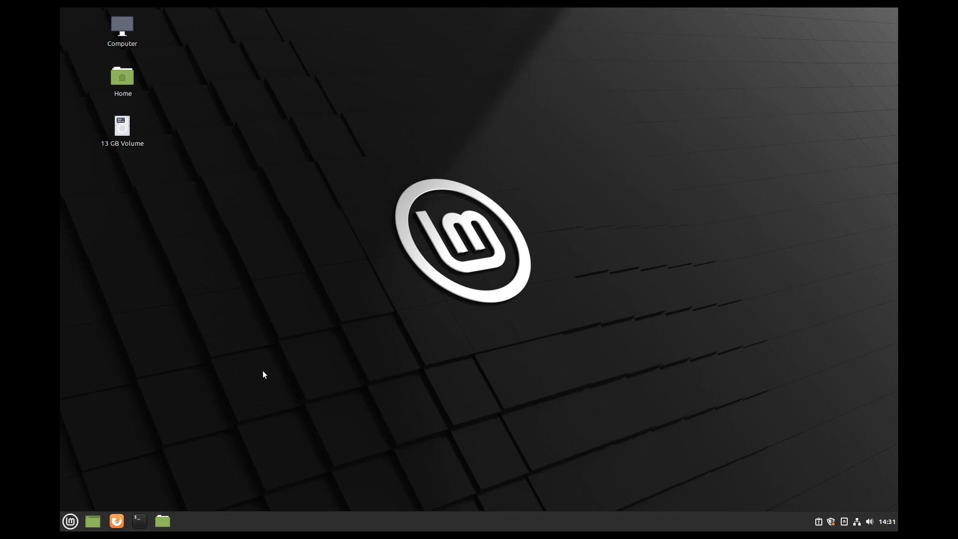
- Restart from the Mint menu's Quit dialog, boot Start Linux Mint, and open the applications menu
click(70, 521)
click(82, 467)
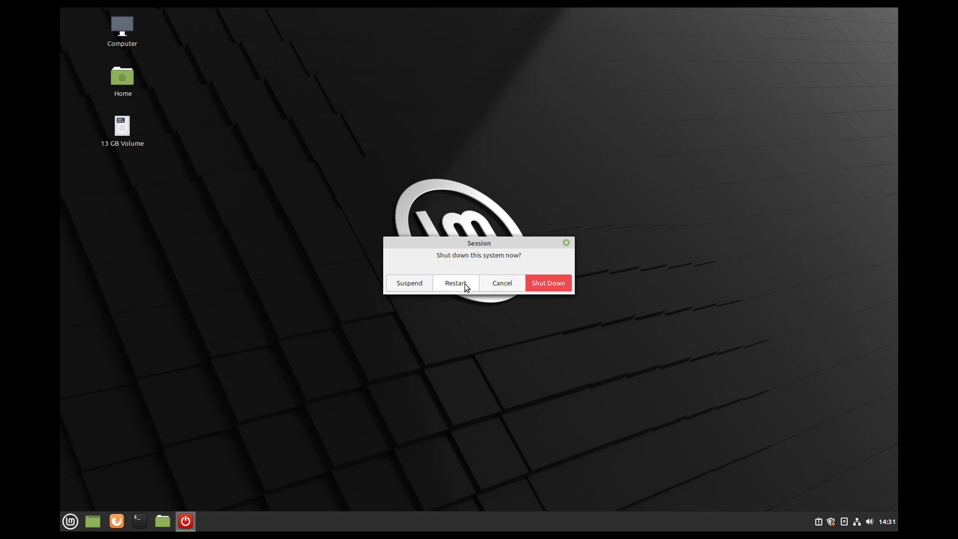
click(465, 283)
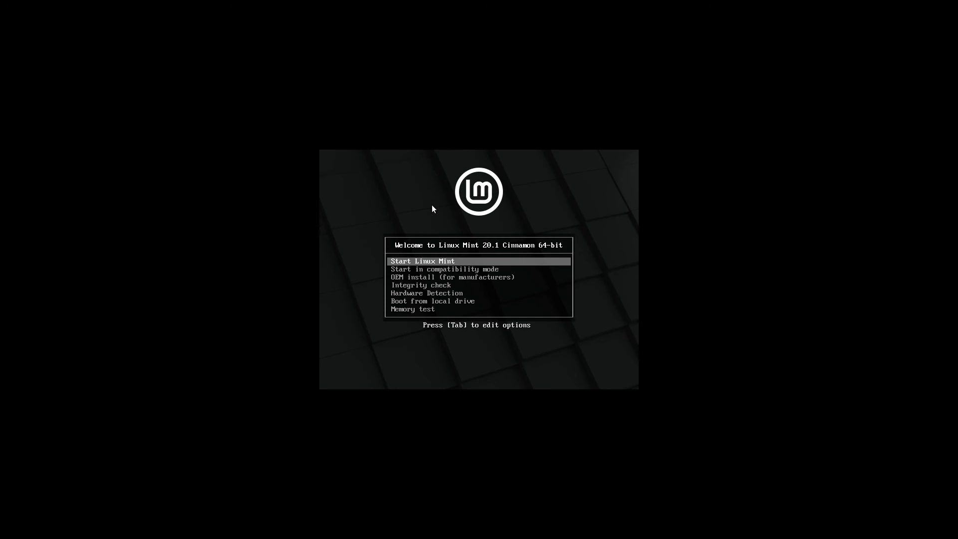
key(Return)
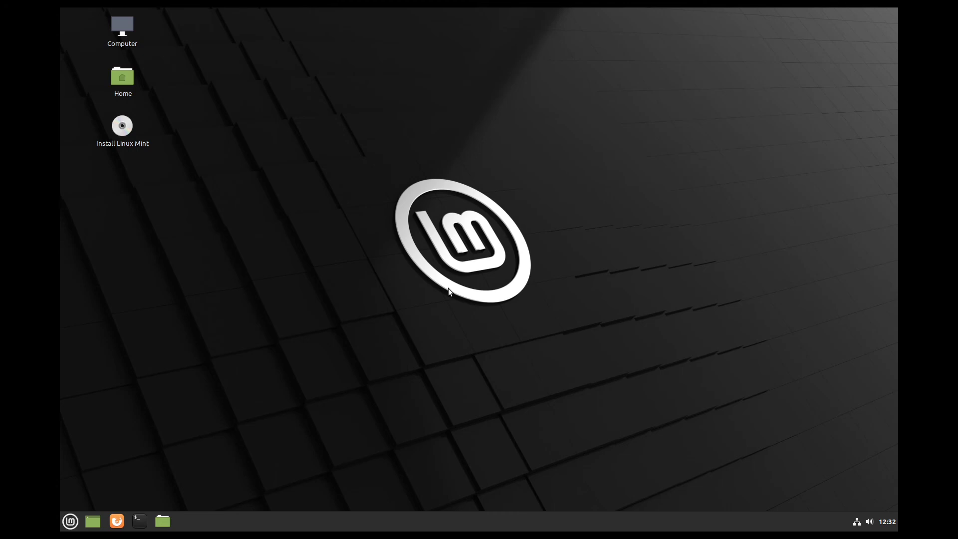
key(super)
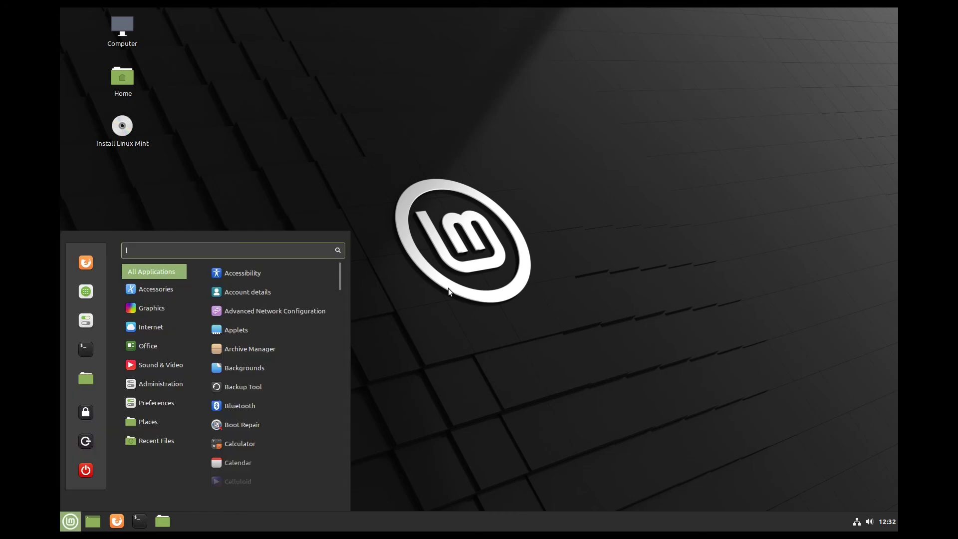
- Launch GParted via a 'gpar' search and queue deletion of the 12.26 GiB ext4 /dev/sda1
text(gpar)
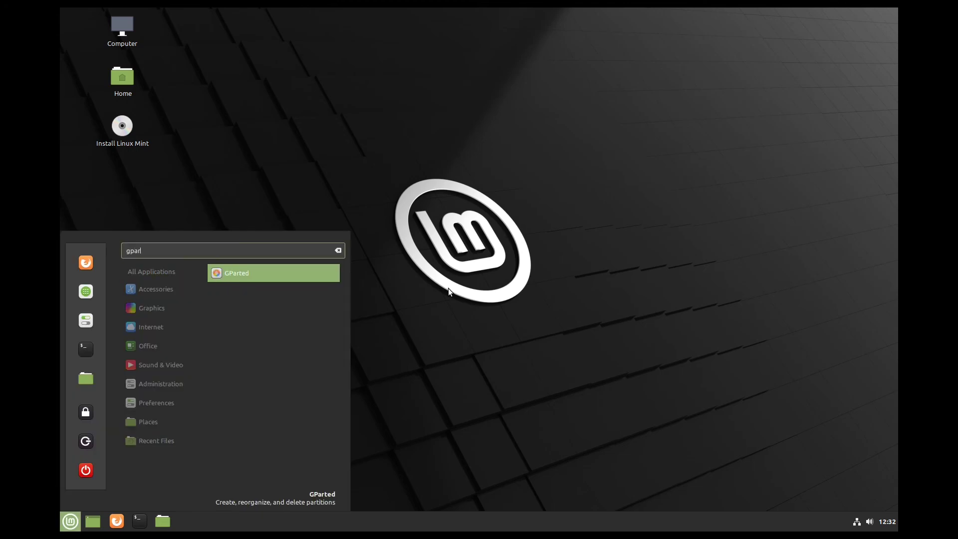
click(319, 276)
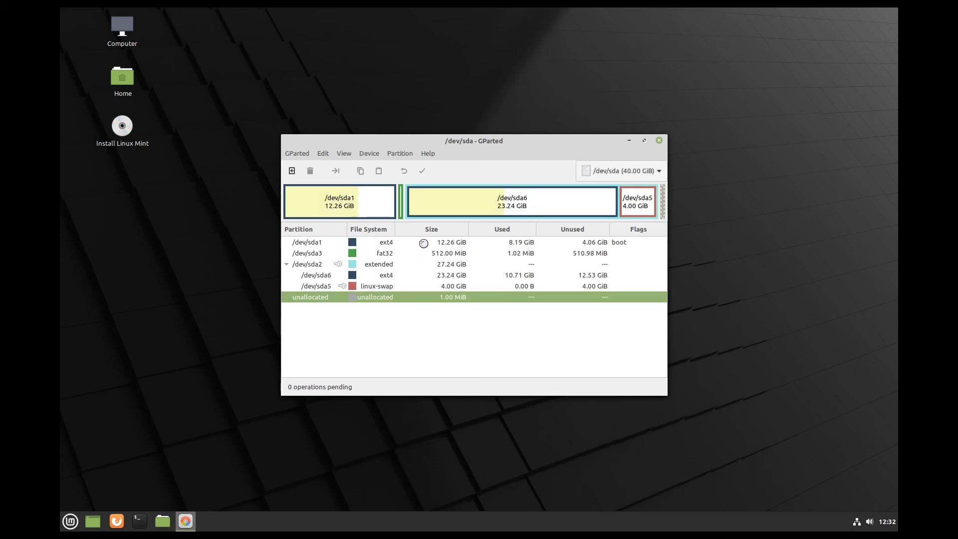
click(342, 209)
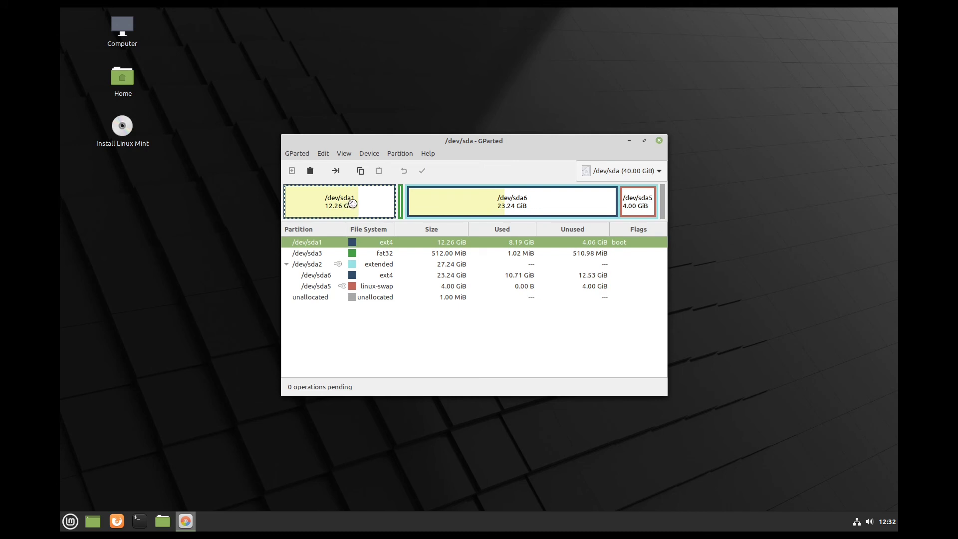
click(549, 207)
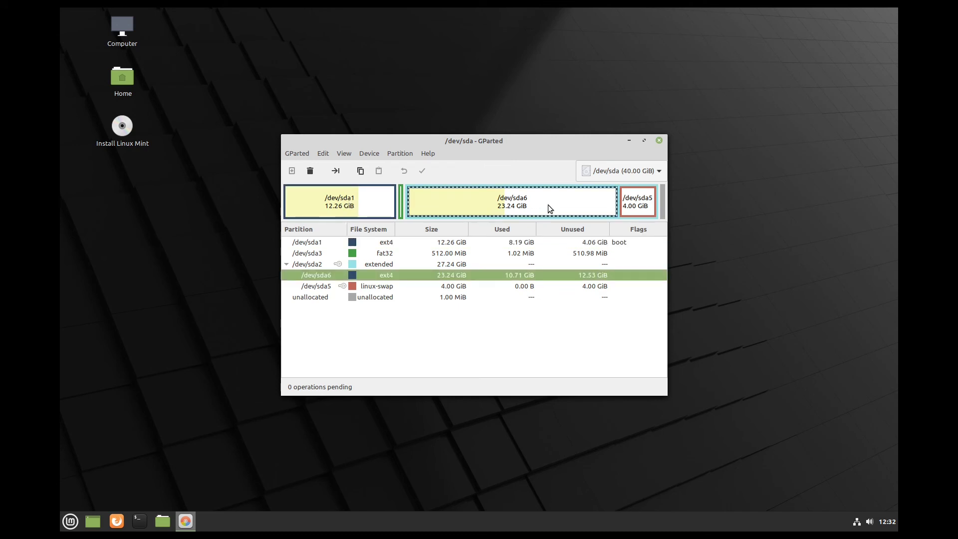
click(330, 199)
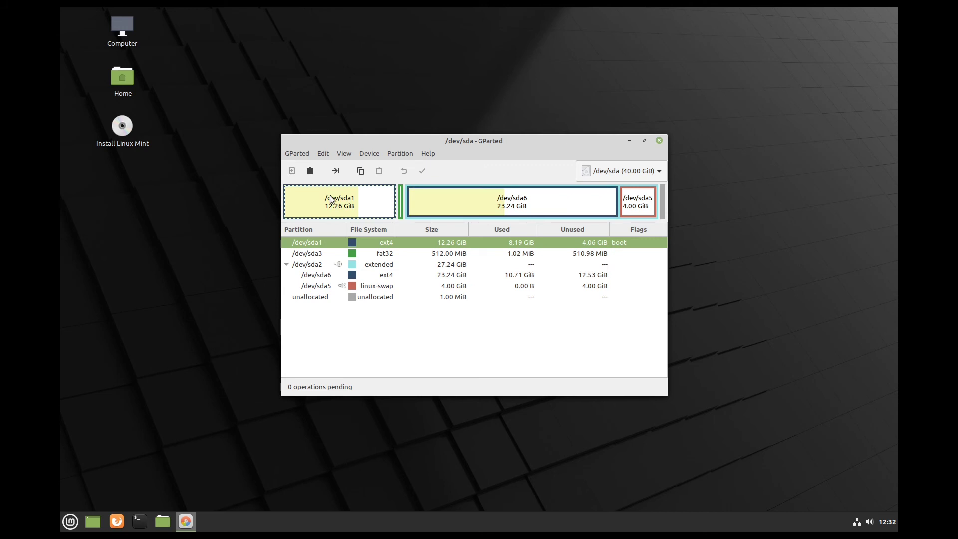
right_click(325, 201)
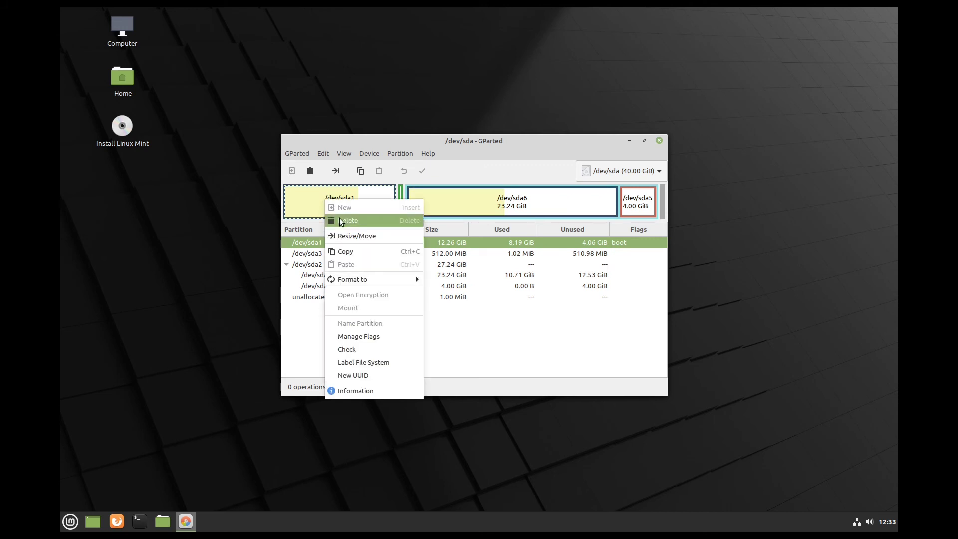
click(341, 221)
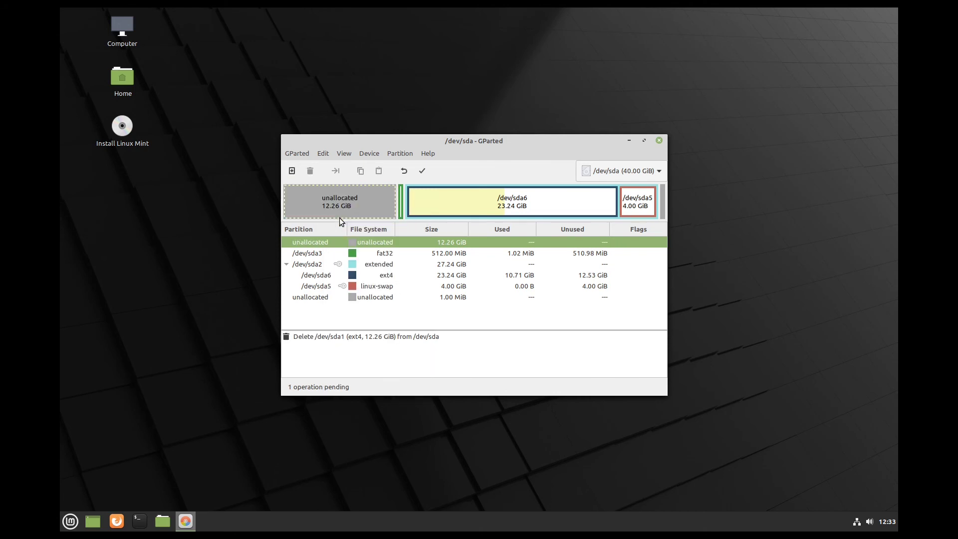
click(401, 199)
- Move the 512 MiB FAT32 /dev/sda3 fully left to the disk start, accepting the boot warning
right_click(400, 192)
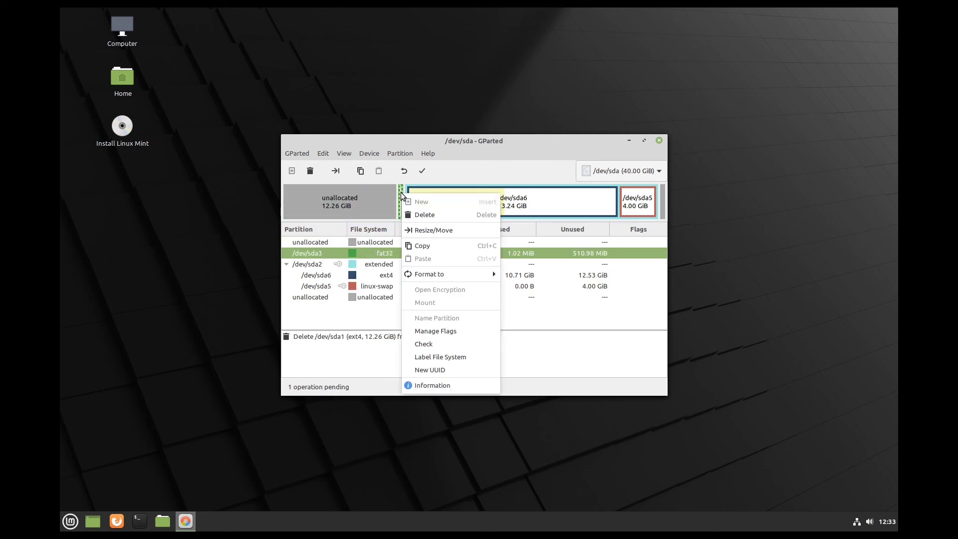
click(414, 228)
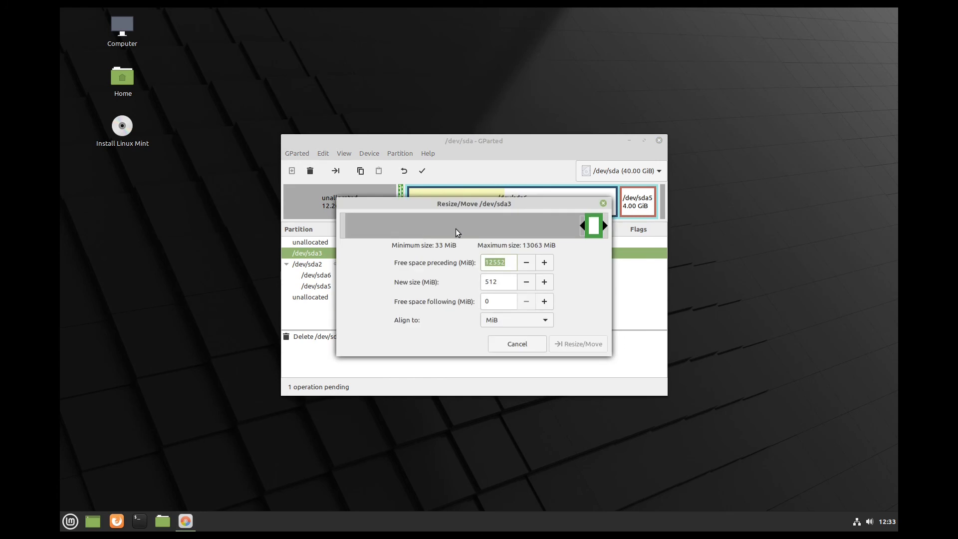
drag(593, 225, 289, 229)
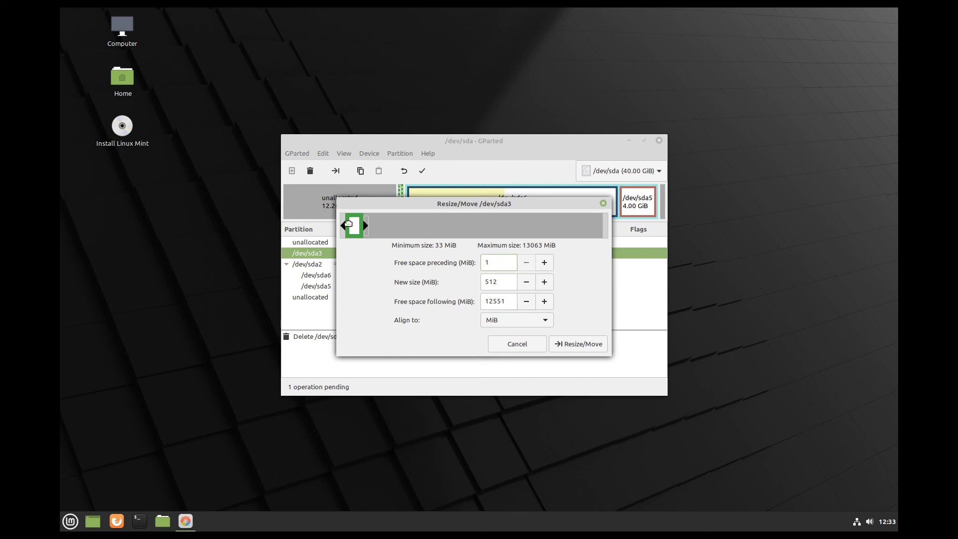
click(588, 343)
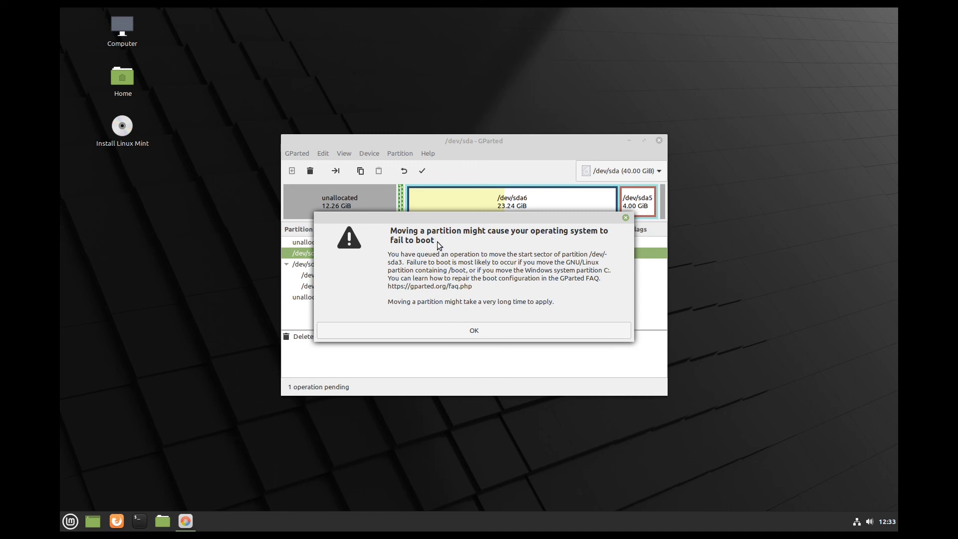
click(537, 330)
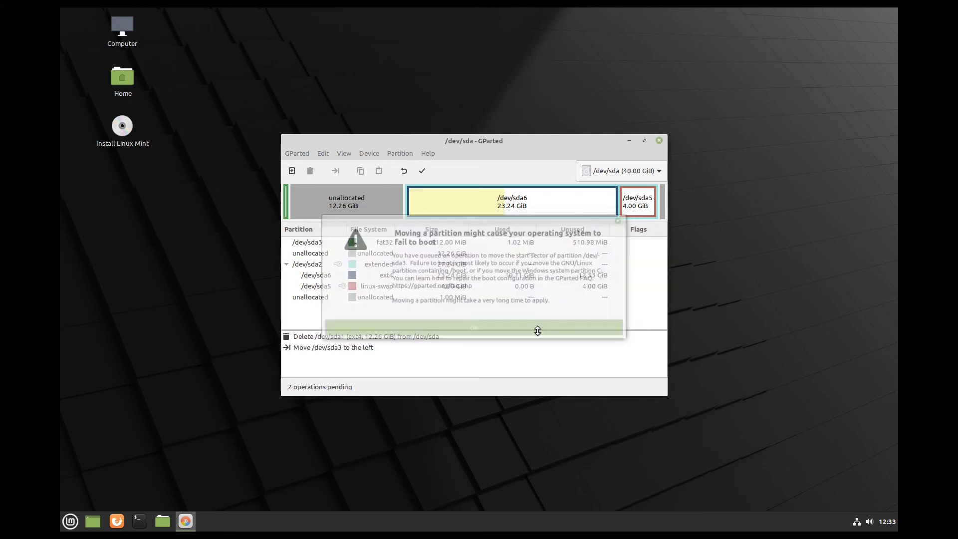
click(460, 185)
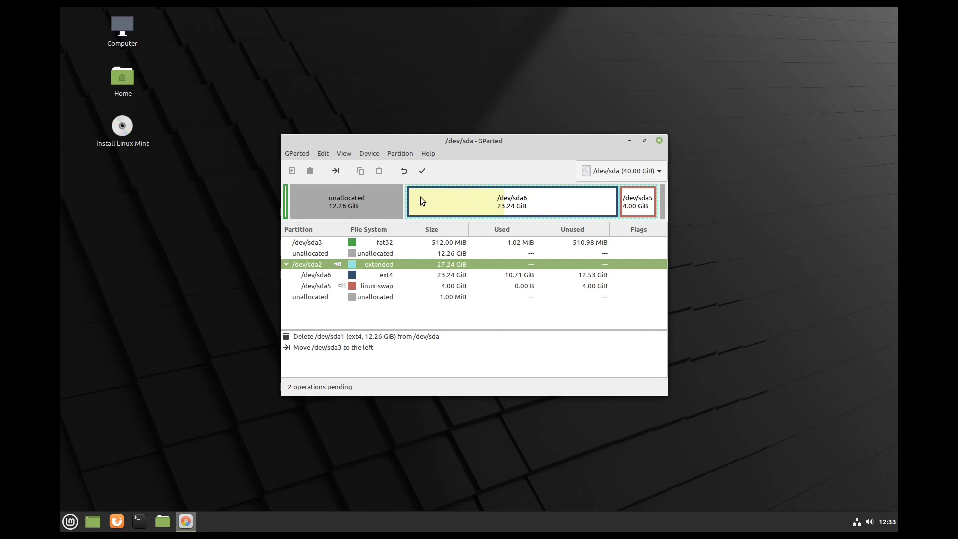
- Extend extended partition /dev/sda2 left into free space, growing it from 27.24 GiB to 39.50 GiB
right_click(405, 204)
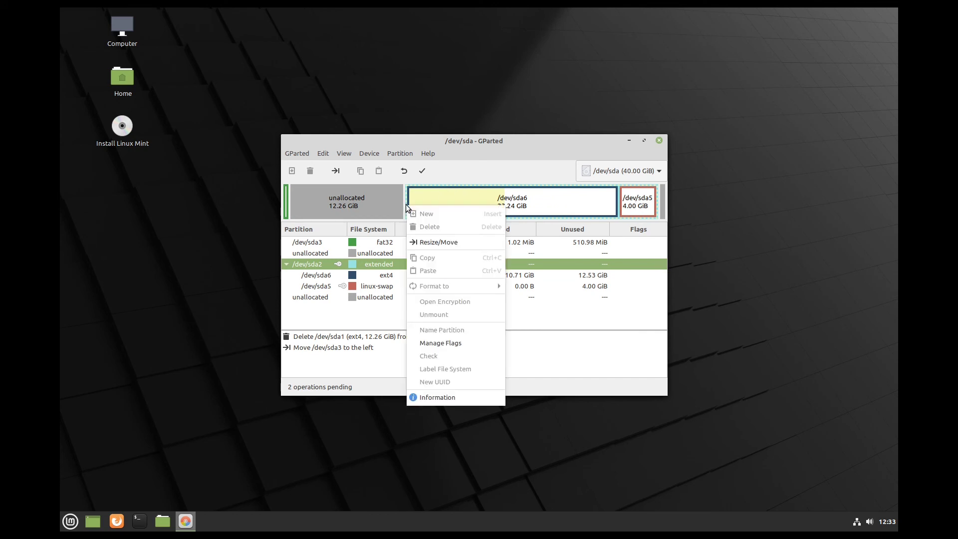
click(423, 241)
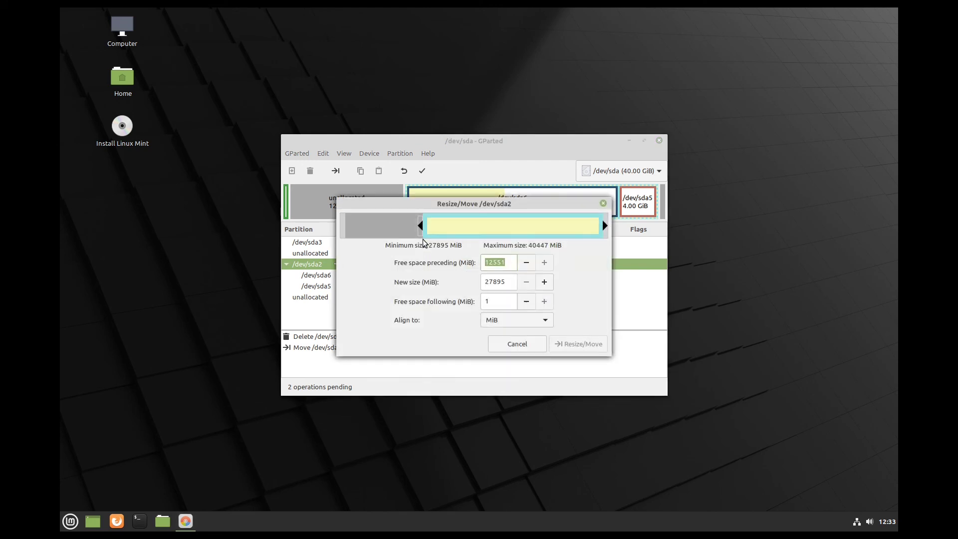
click(421, 227)
drag(421, 227, 335, 232)
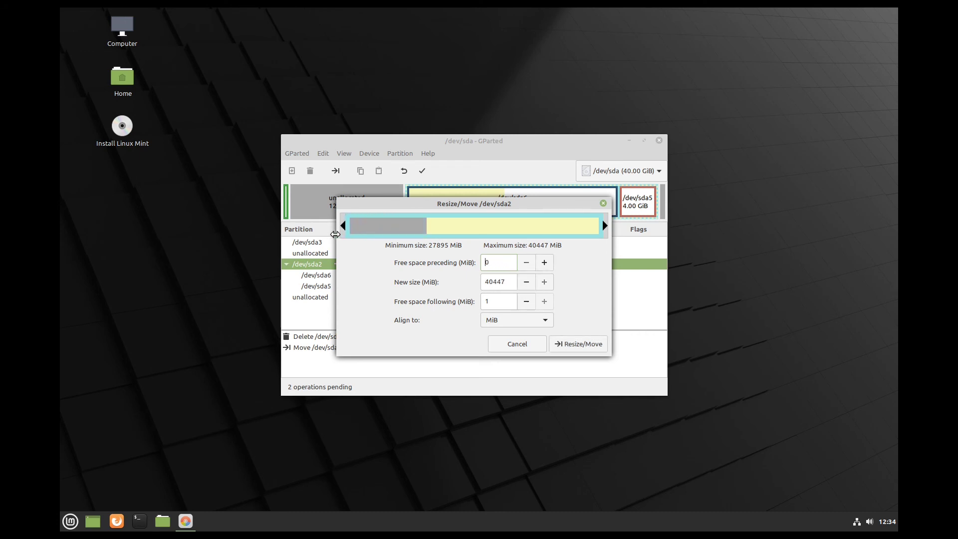
click(578, 350)
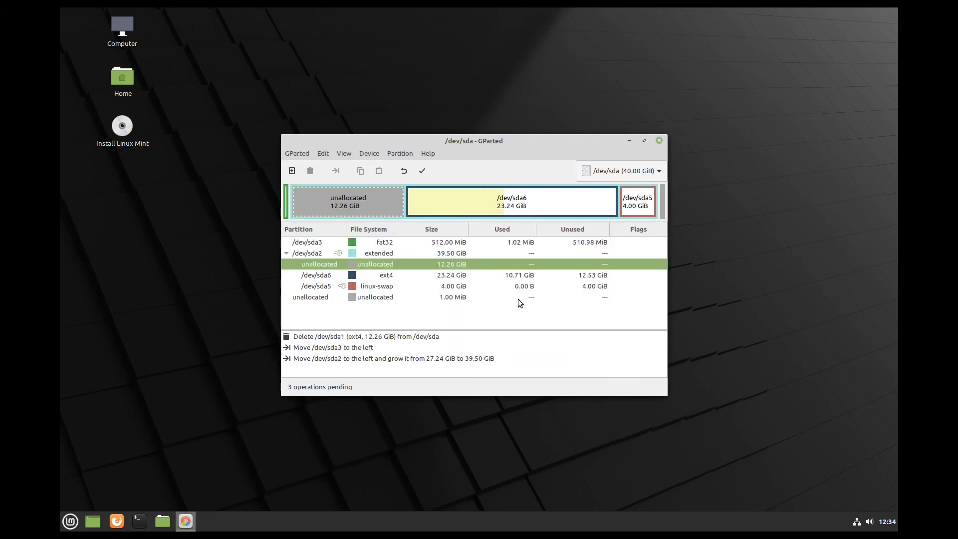
click(393, 185)
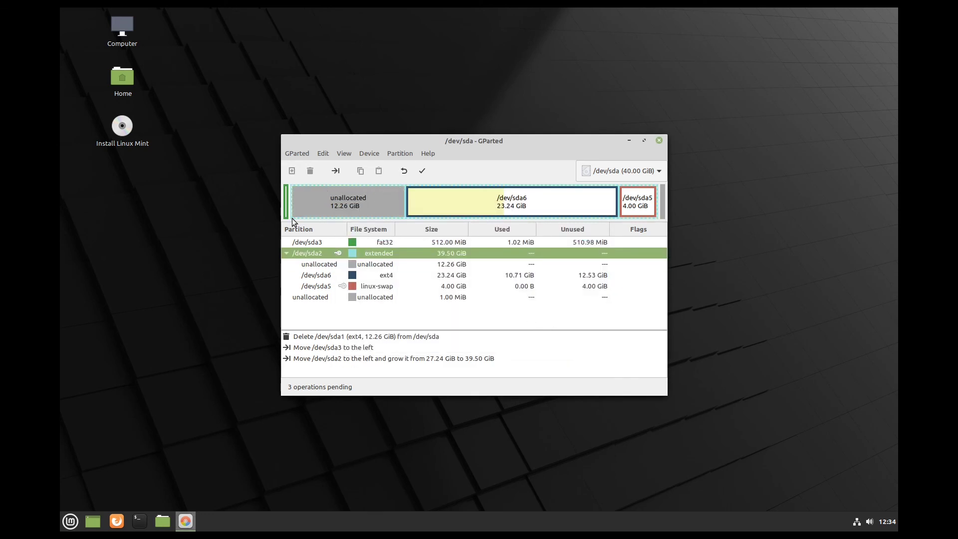
click(535, 202)
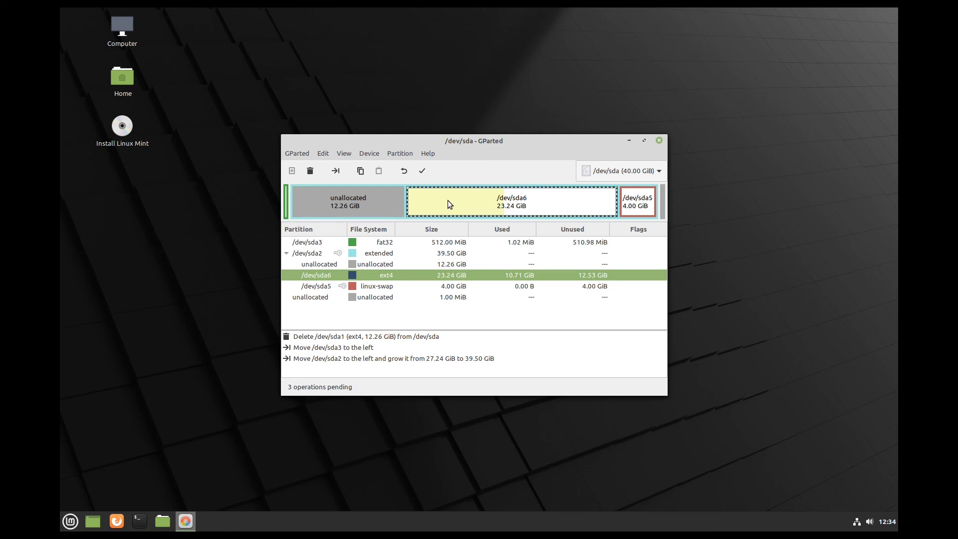
- Shift /dev/sda6 left and stretch it from 23.24 GiB to 35.50 GiB, accepting the boot warning
right_click(448, 199)
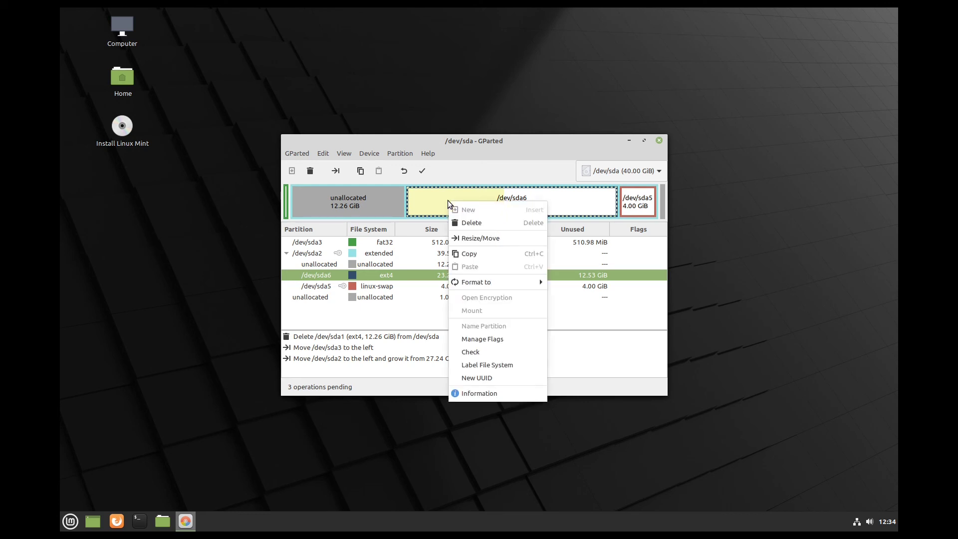
click(464, 239)
drag(495, 223, 359, 226)
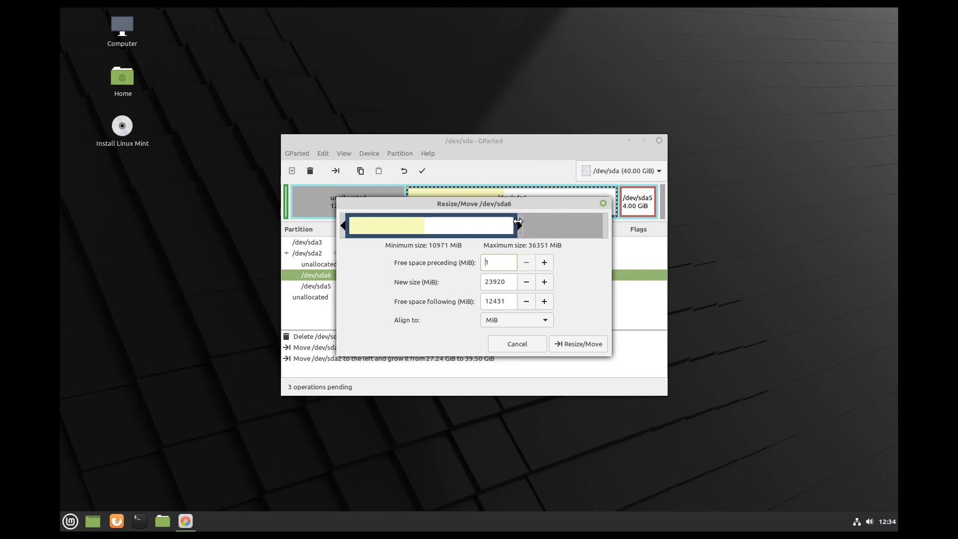
drag(519, 220, 628, 227)
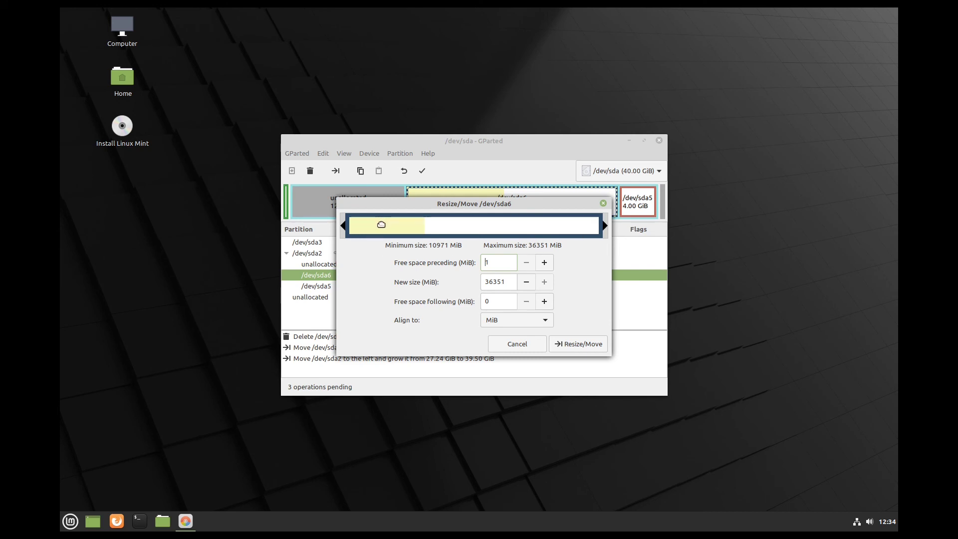
click(561, 343)
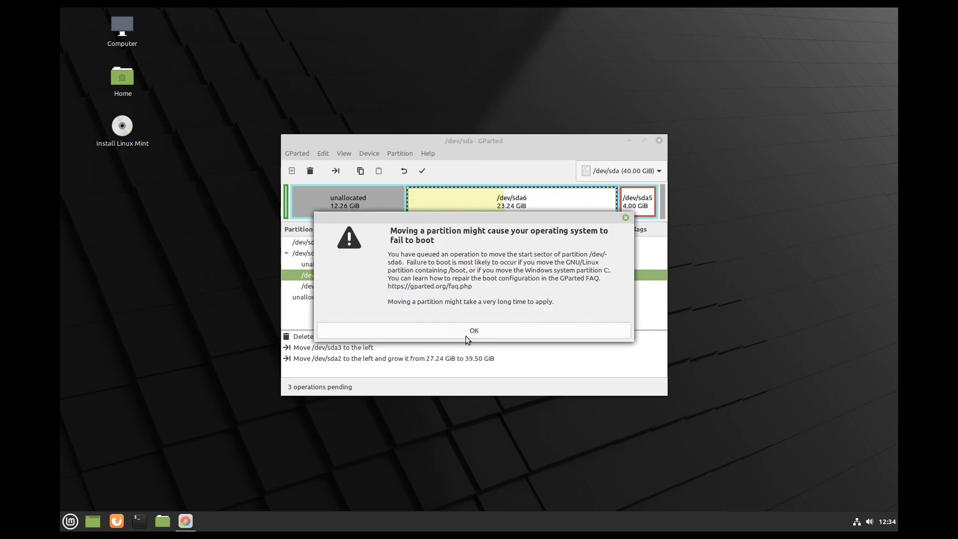
click(468, 331)
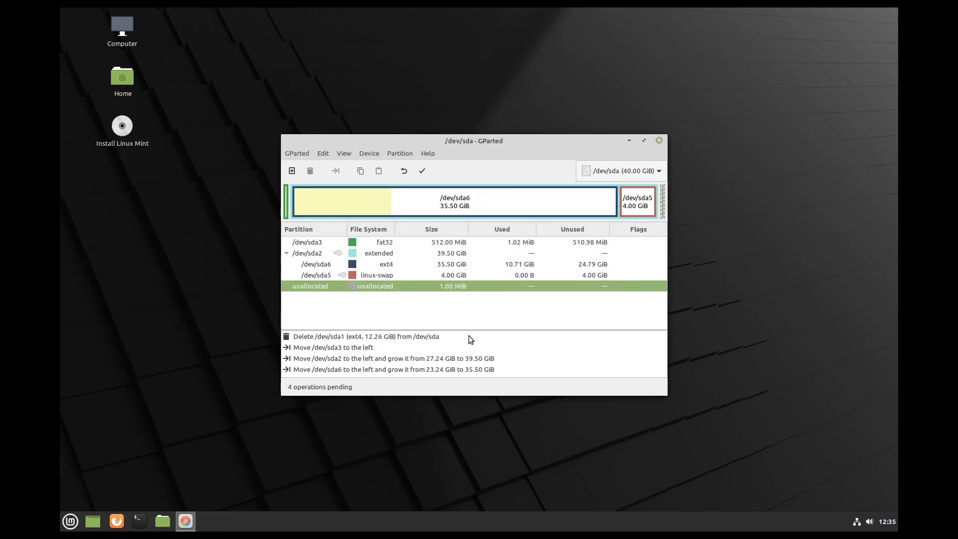
- Apply the four queued partition operations, dismiss the completion report, and close GParted
click(423, 172)
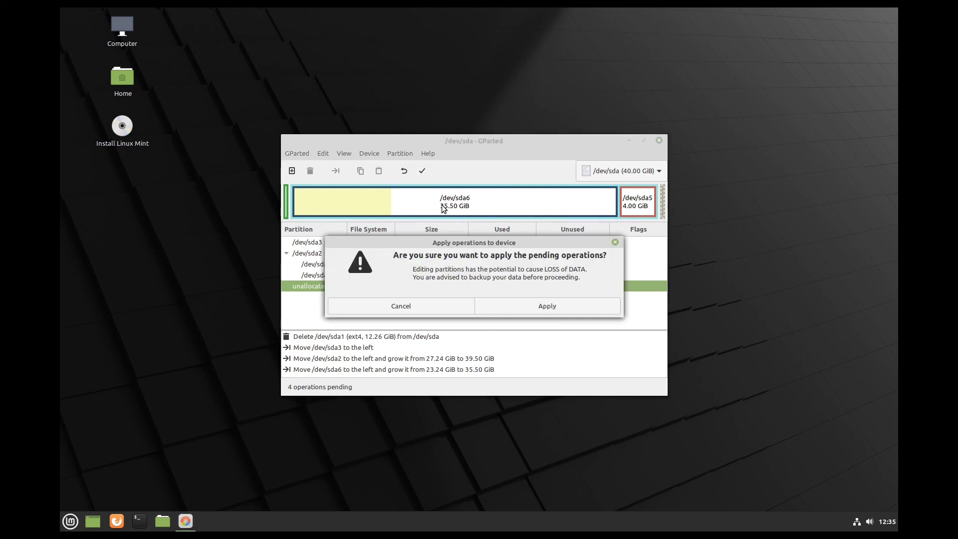
click(501, 307)
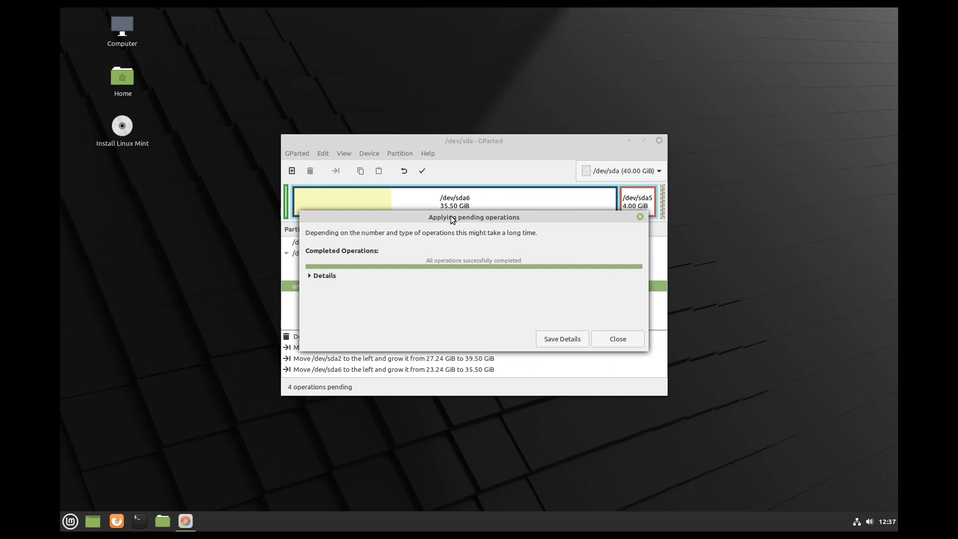
click(617, 339)
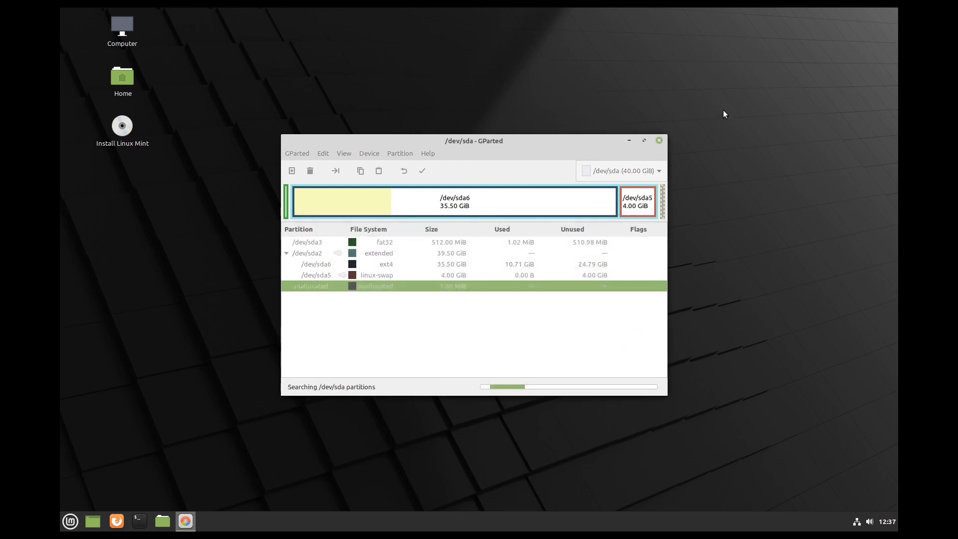
click(659, 141)
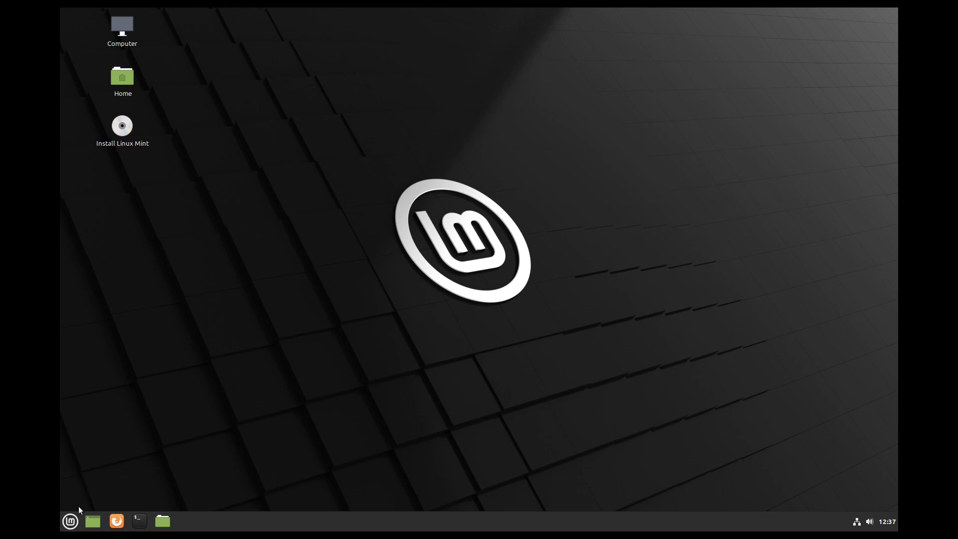
- Launch Boot Repair and run Recommended repair, declining the tool update and the pastebin upload
click(70, 520)
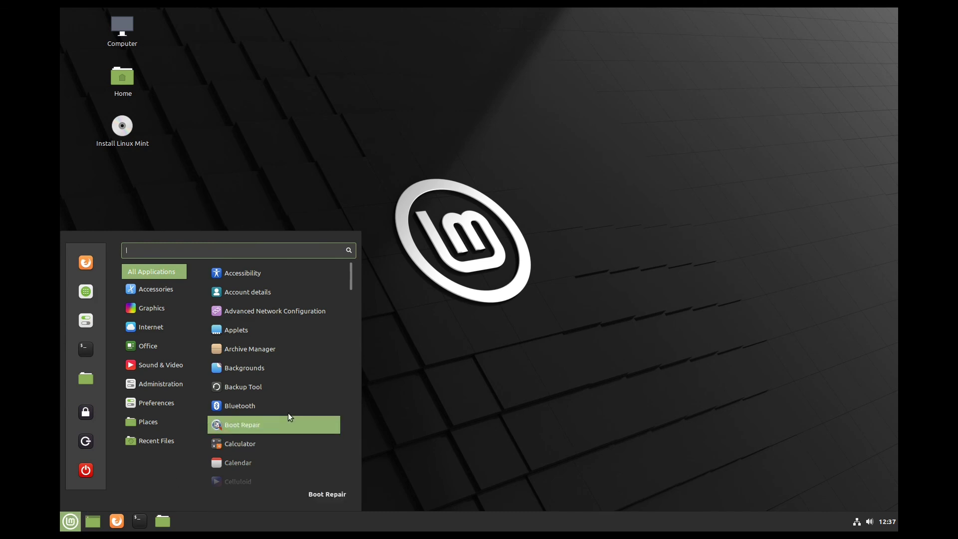
click(256, 427)
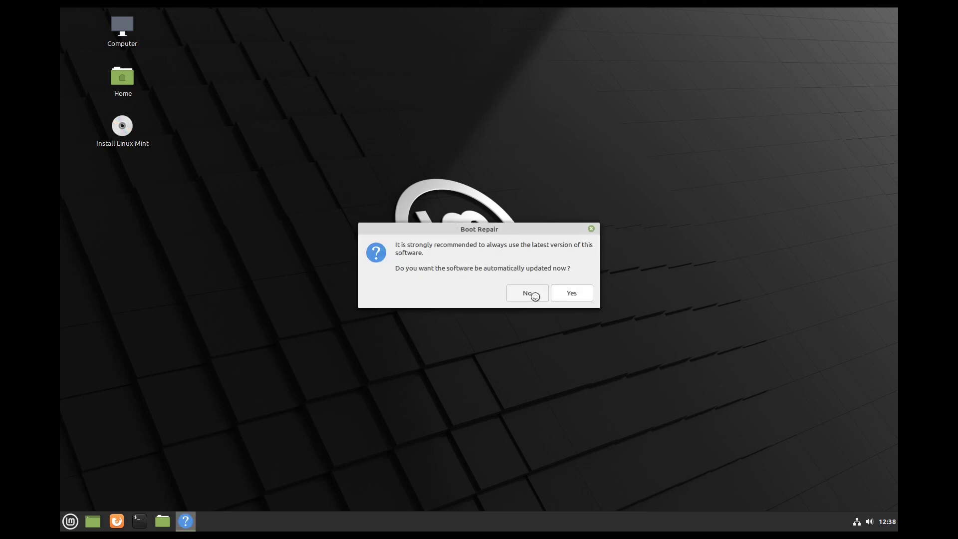
click(525, 294)
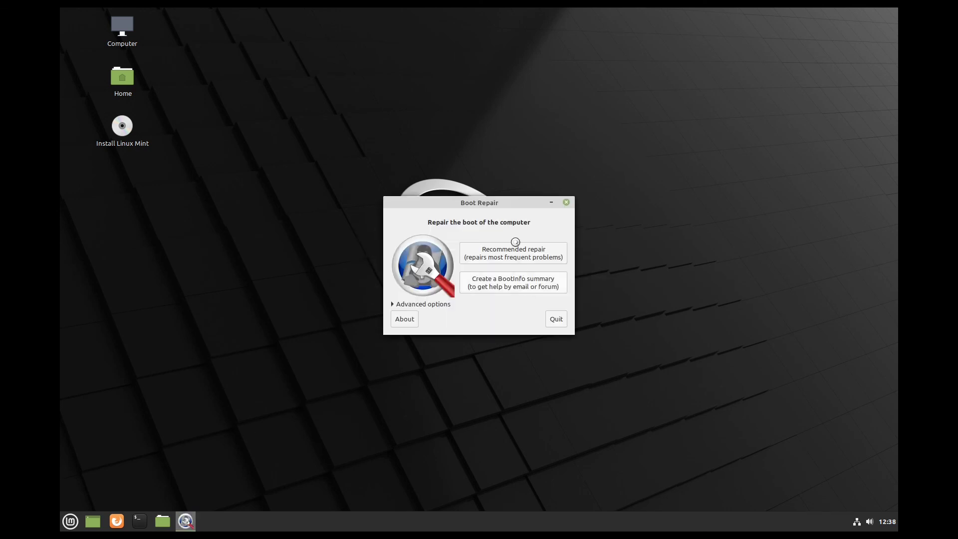
click(495, 255)
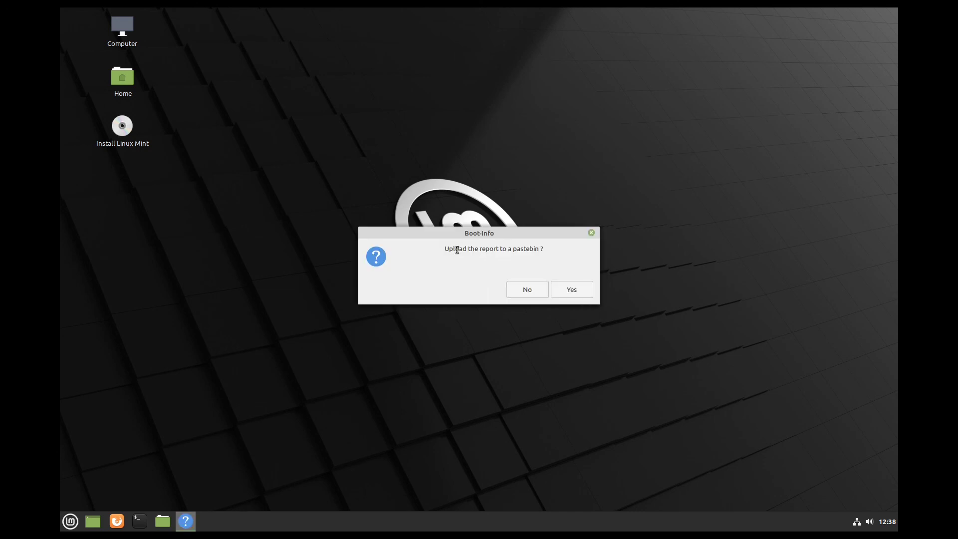
click(527, 289)
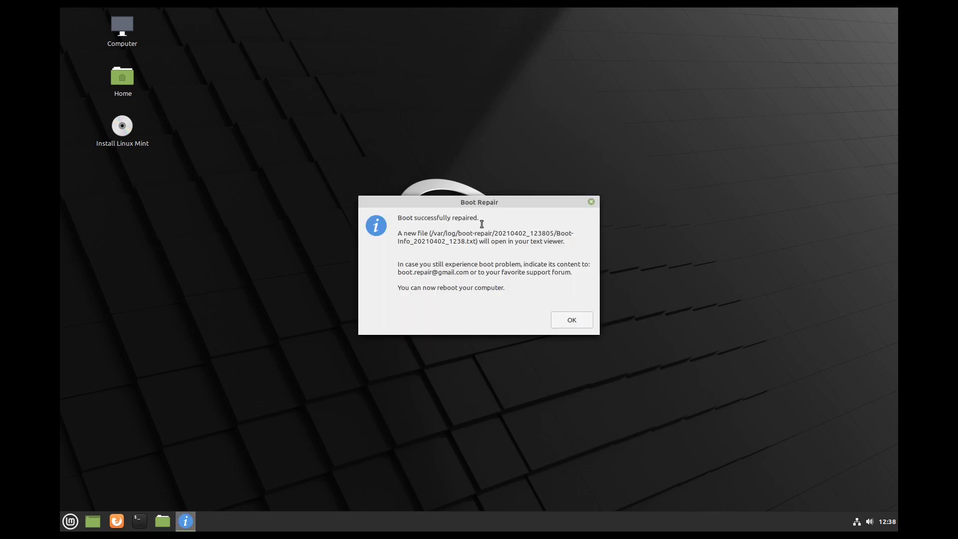
- Dismiss the success message, enlarge and scroll through the Boot-Info log in Xed, then close it
click(573, 320)
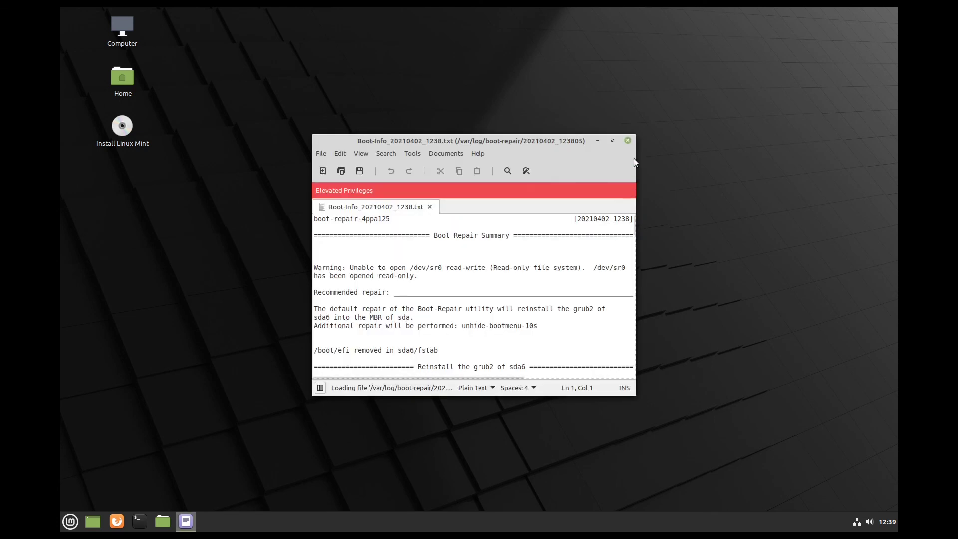
drag(634, 139, 834, 47)
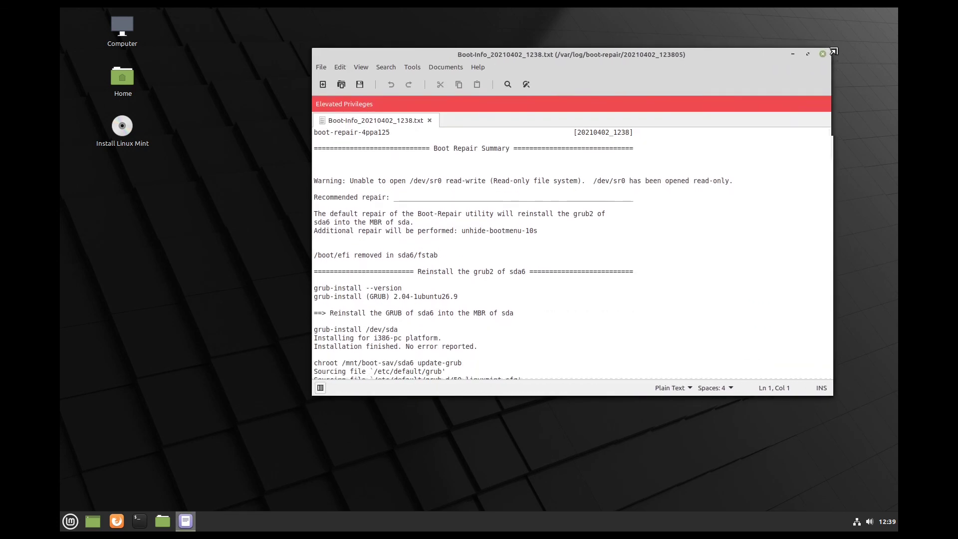
scroll(574, 253, down, 10)
scroll(574, 253, down, 20)
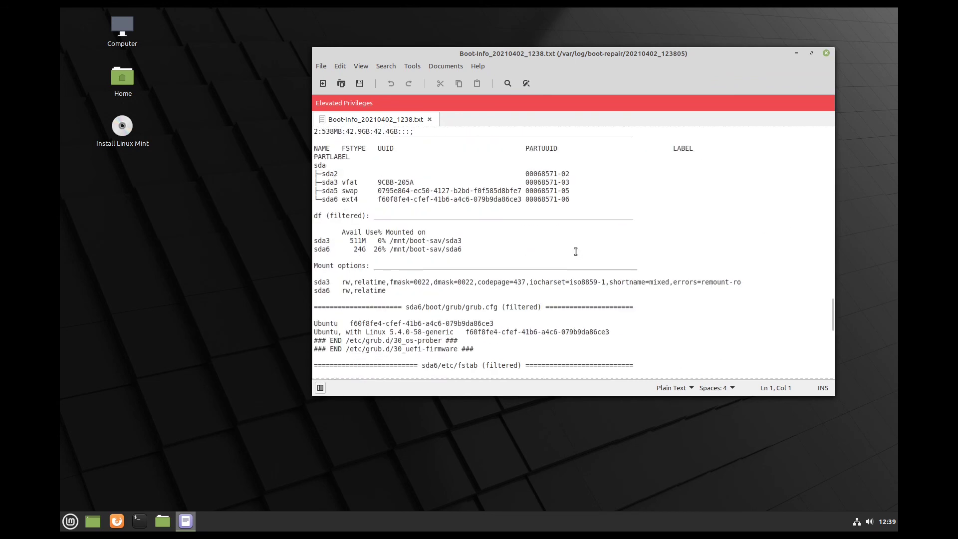
scroll(613, 281, up, 20)
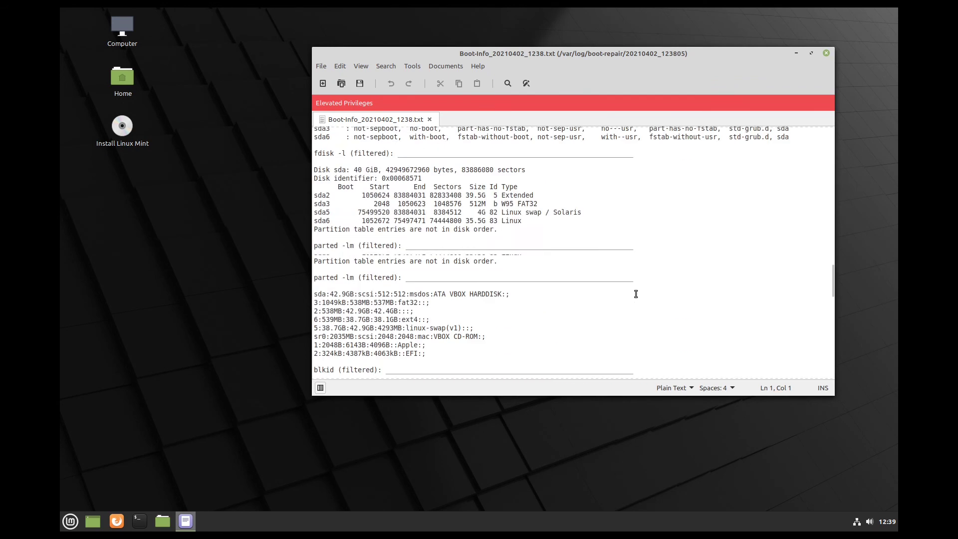
drag(832, 278, 821, 109)
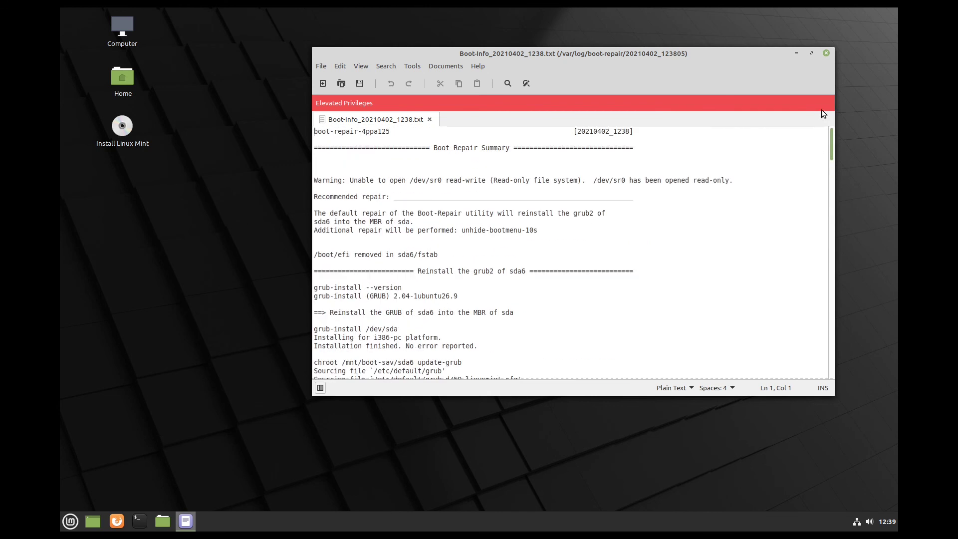
click(827, 53)
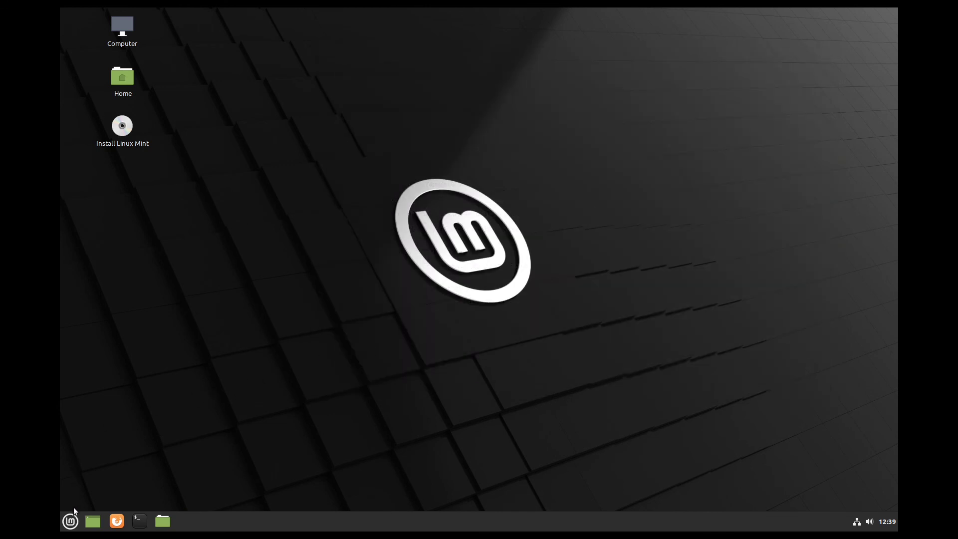
- Restart Linux Mint from the menu's power options, confirming once the installation medium is removed
click(74, 514)
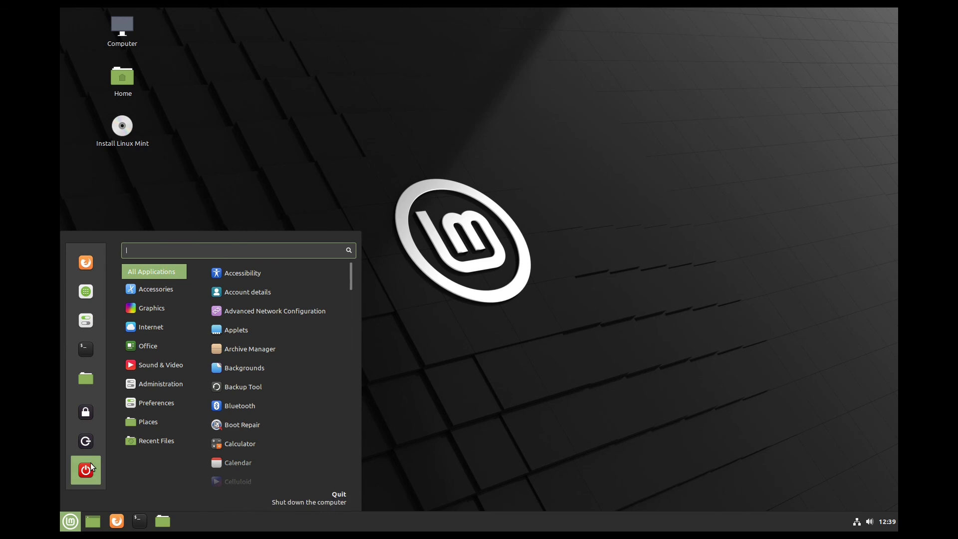
click(88, 469)
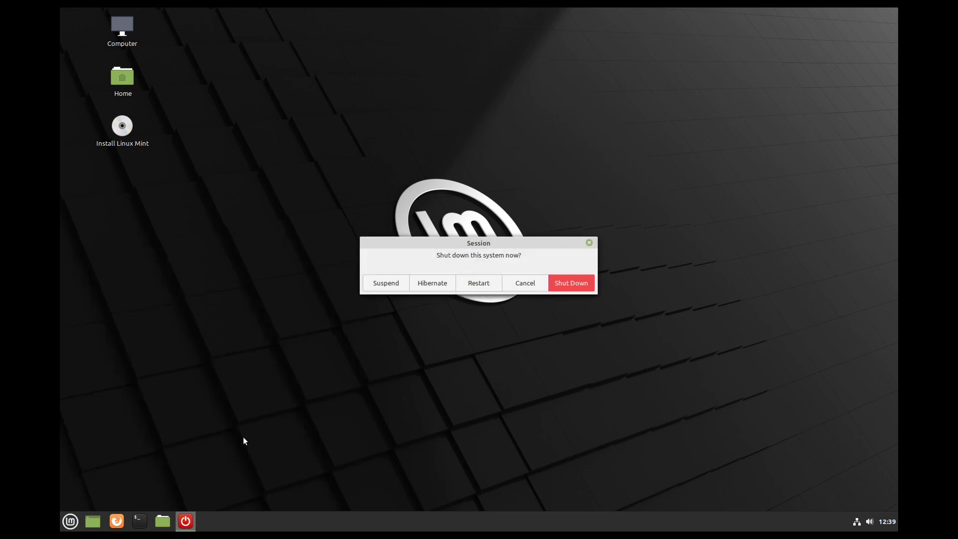
click(479, 283)
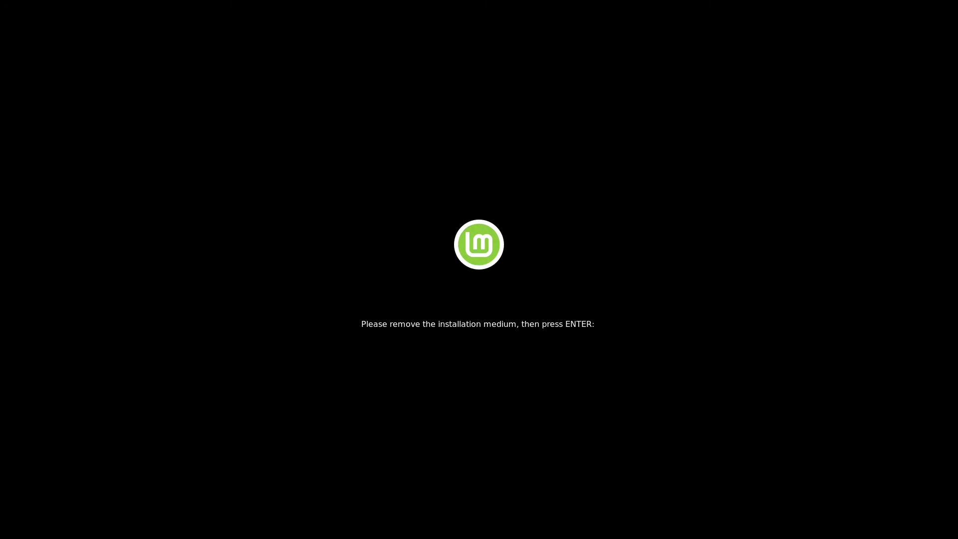
key(Return)
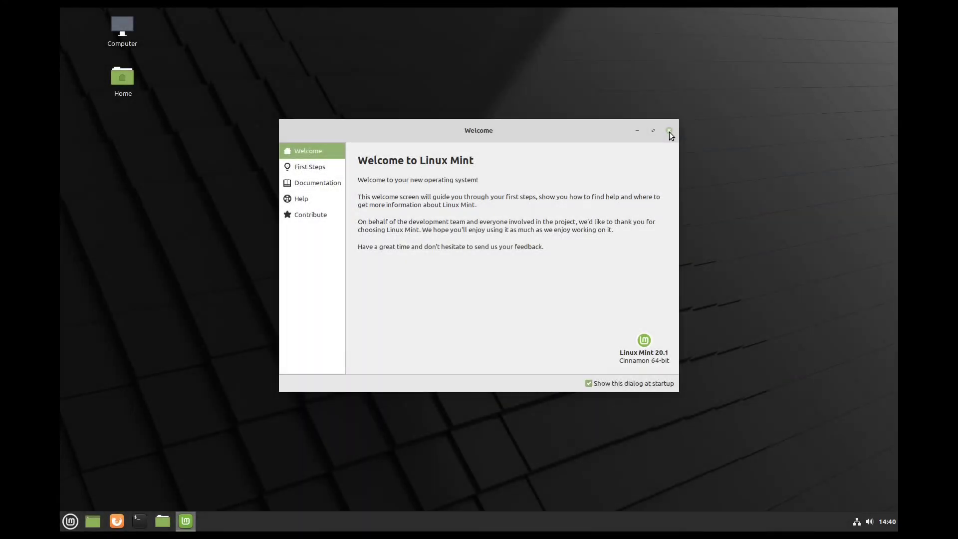
- Untick 'Show this dialog at startup' in the Welcome window and close it
click(589, 383)
click(669, 131)
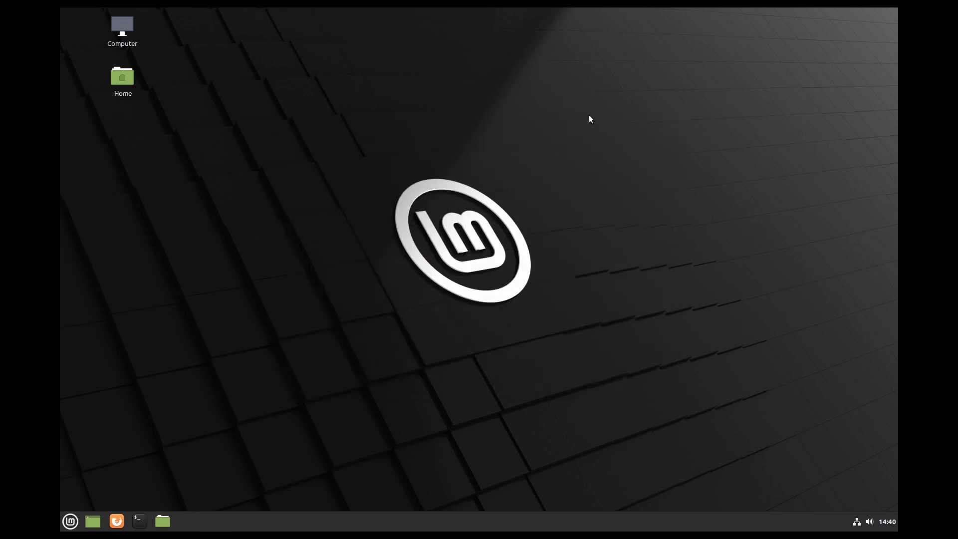